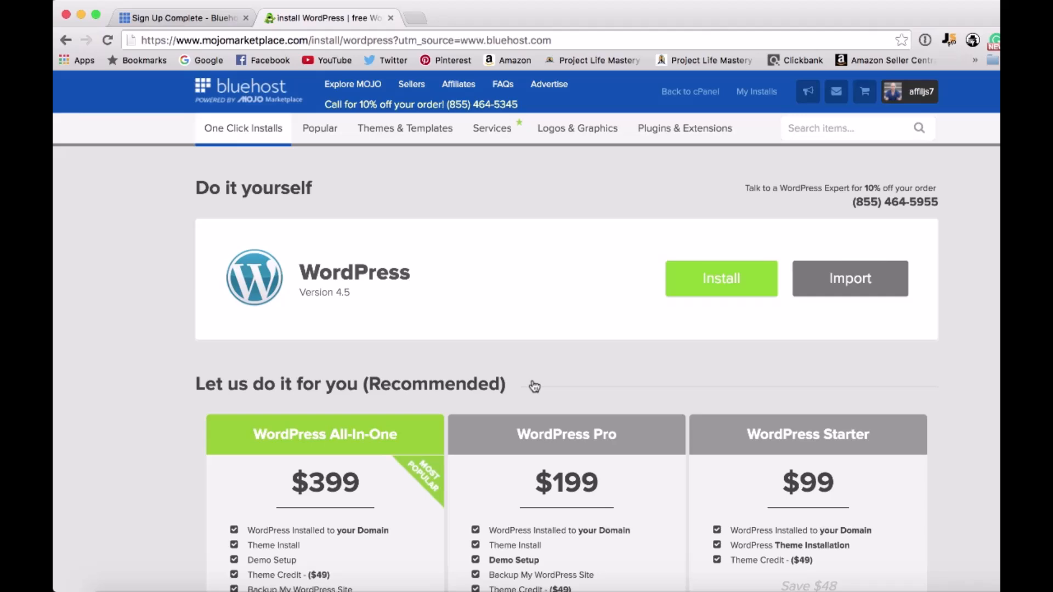
scroll(933, 418, down, 3)
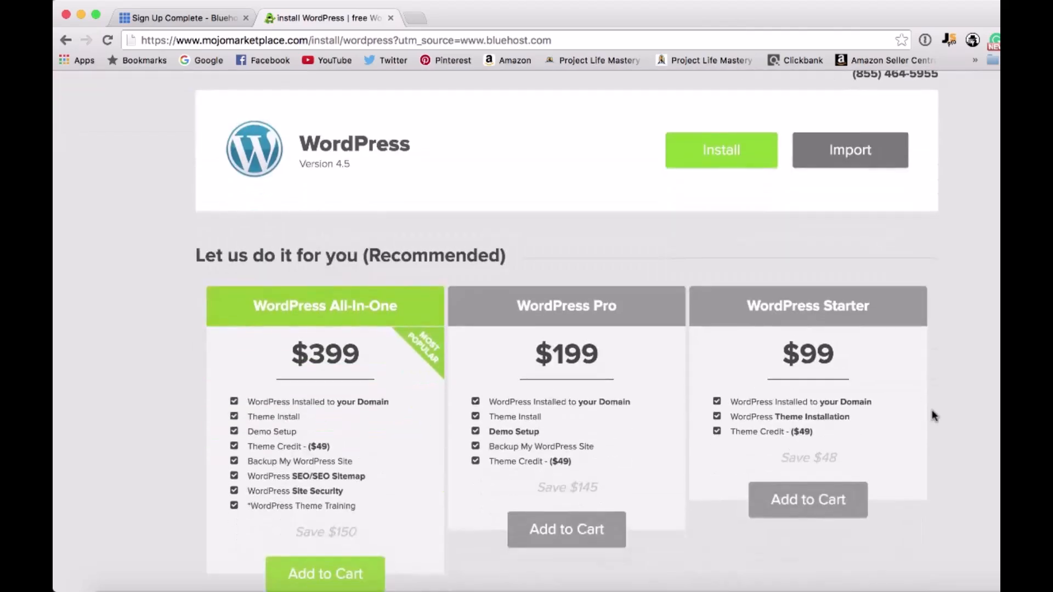
scroll(635, 320, down, 2)
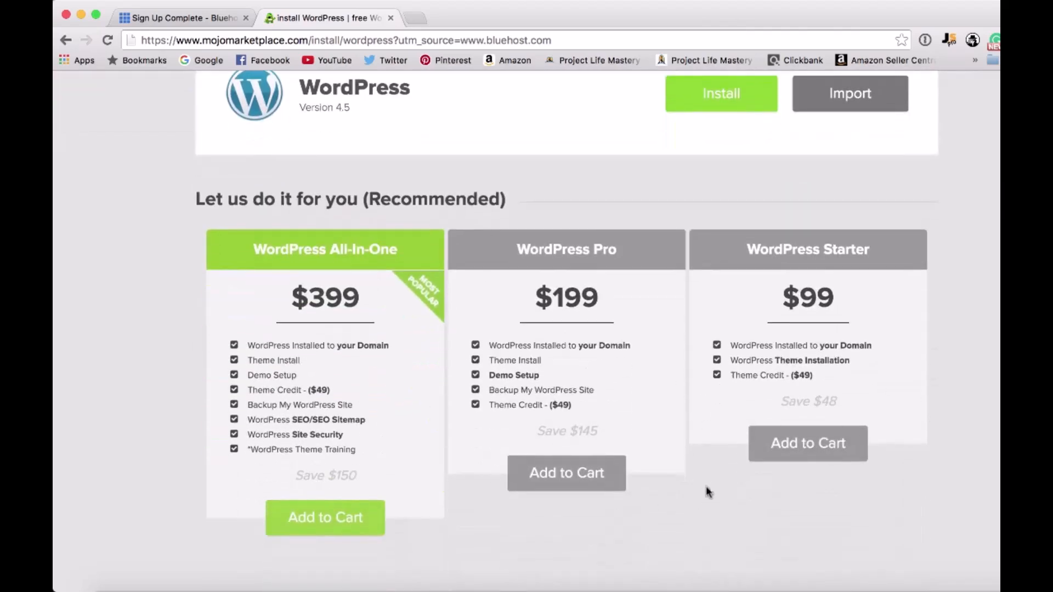
scroll(691, 477, up, 4)
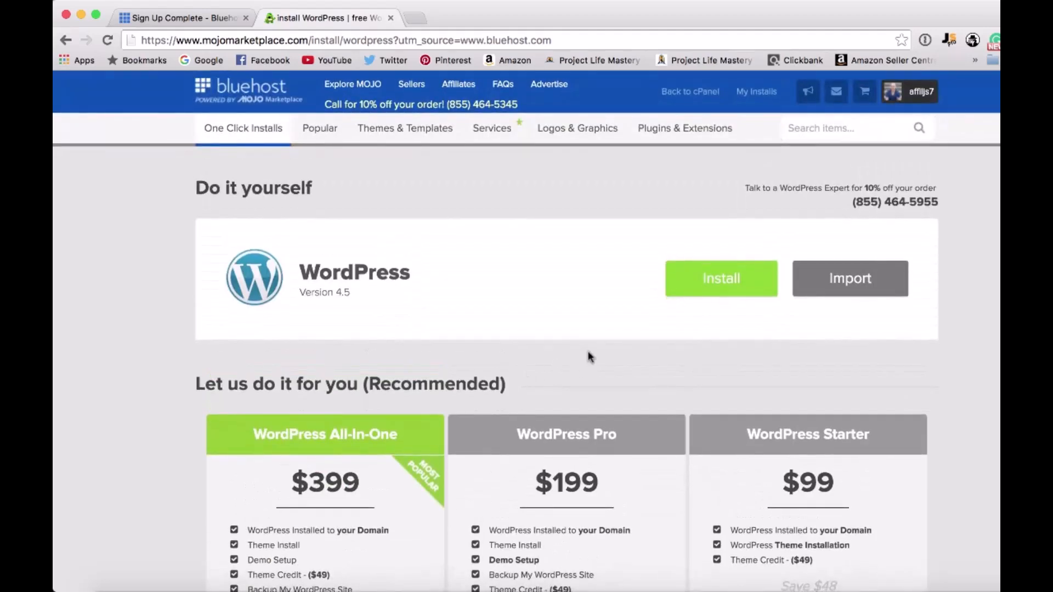
click(725, 269)
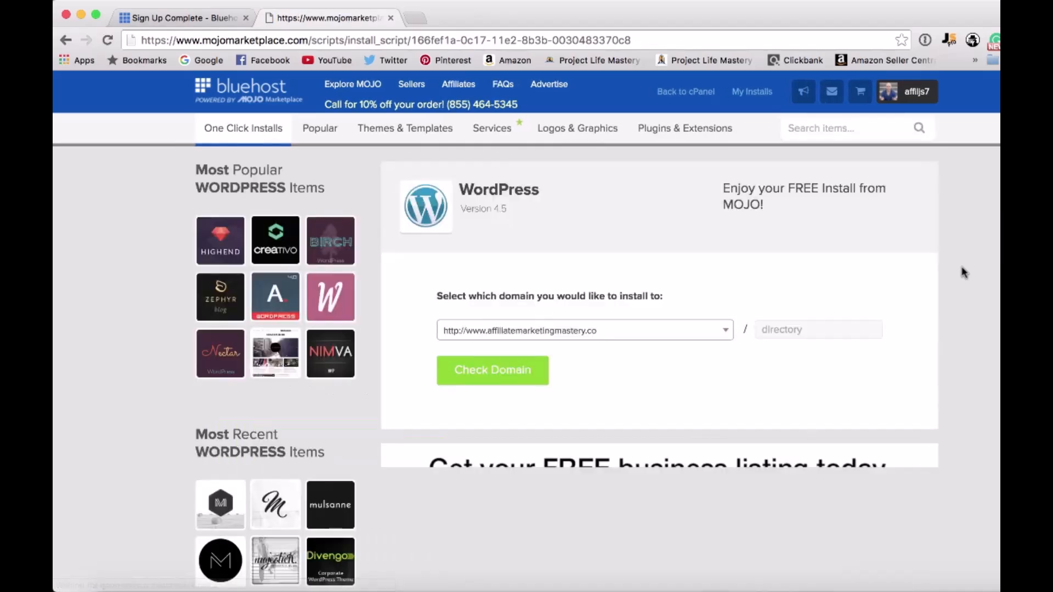
scroll(937, 385, down, 1)
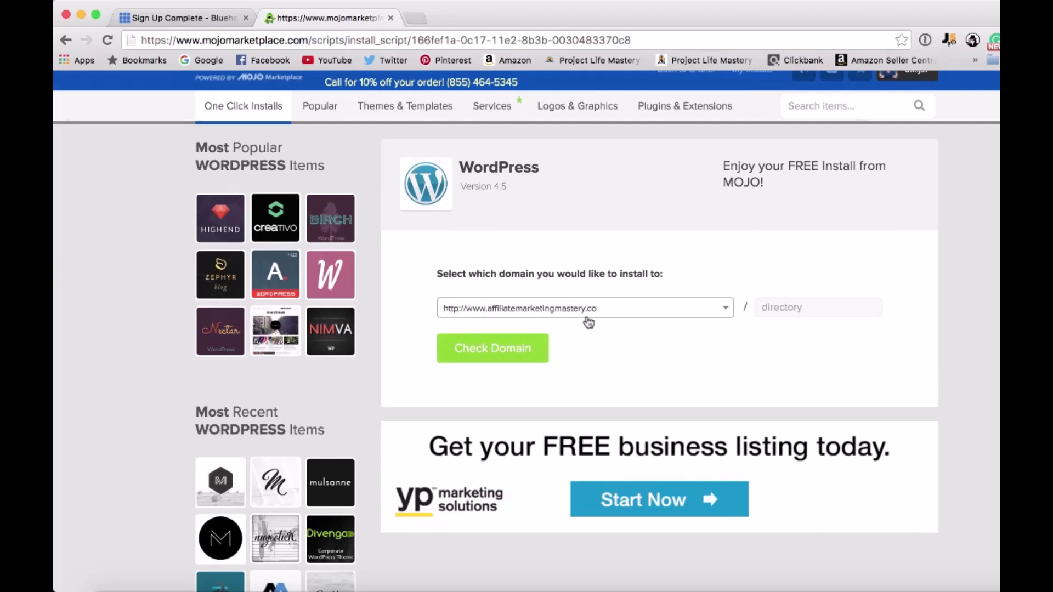
click(503, 348)
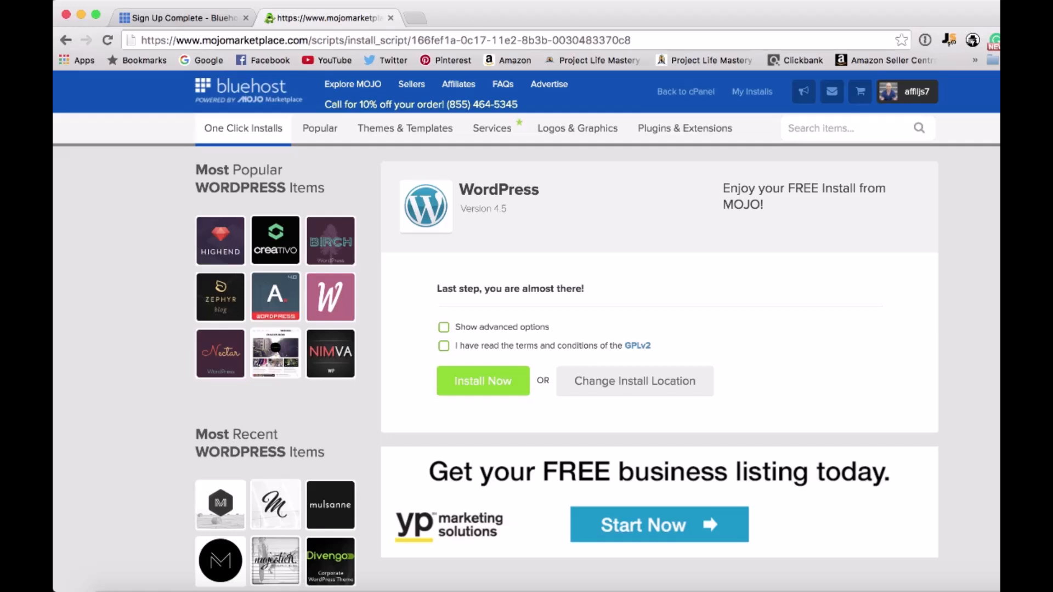
Accept the GPLv2 terms and conditions and install WordPress on the chosen domain.
click(482, 392)
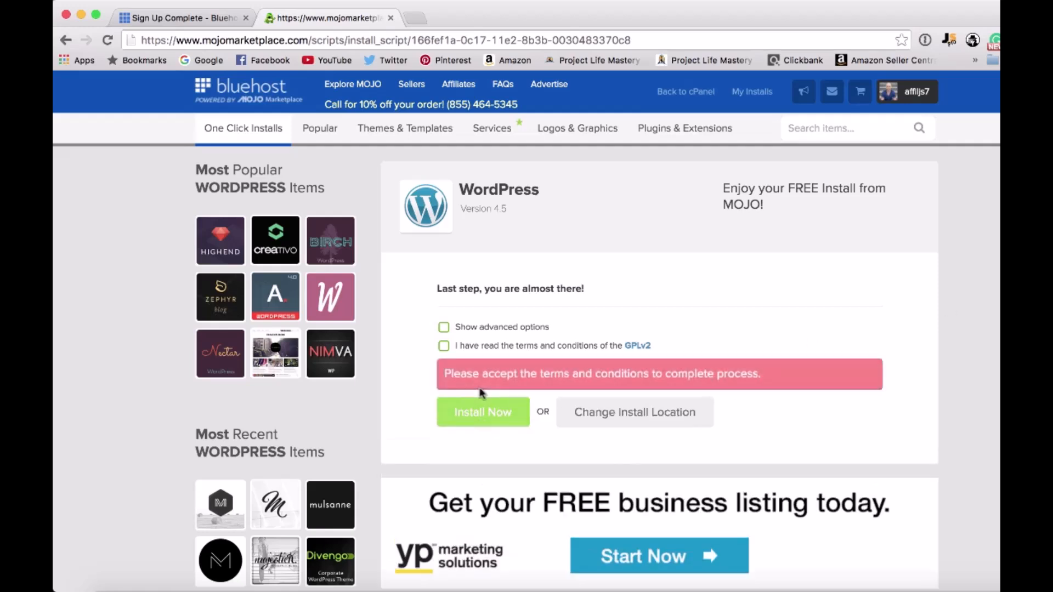
click(443, 346)
click(461, 412)
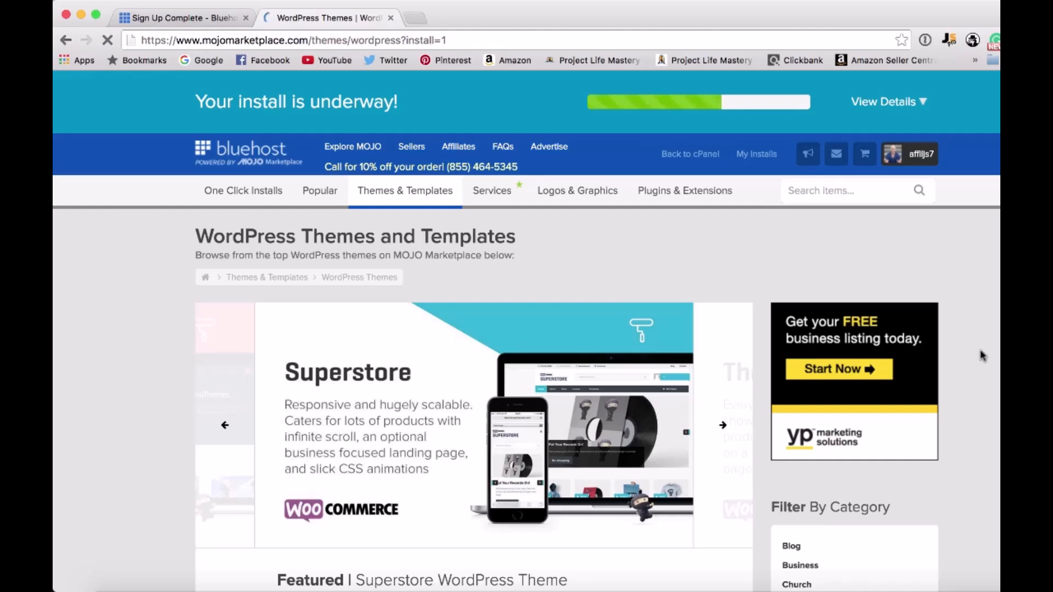
scroll(980, 350, down, 5)
scroll(980, 350, down, 8)
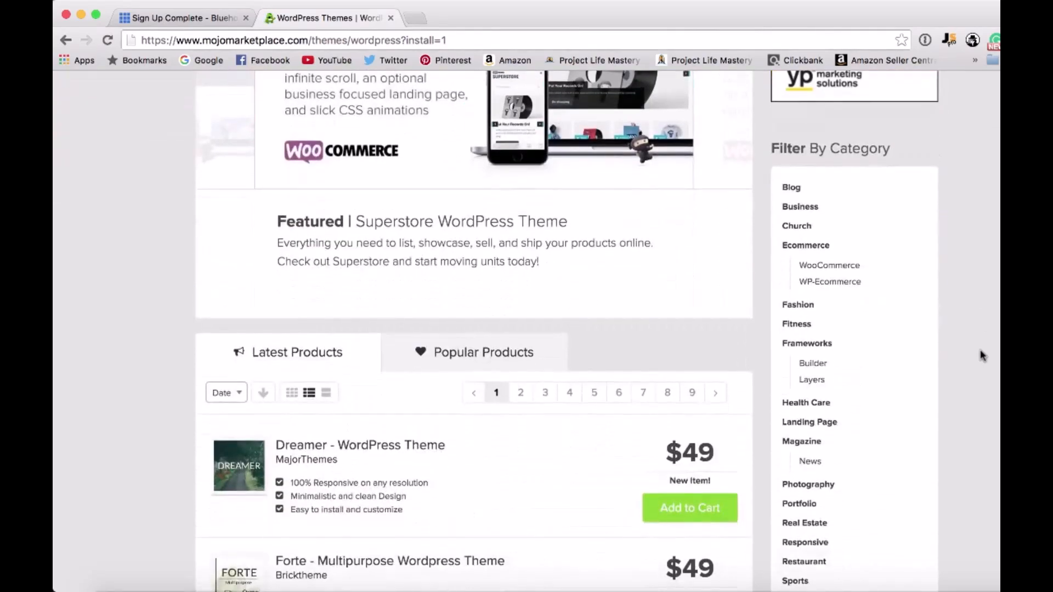
scroll(980, 350, down, 2)
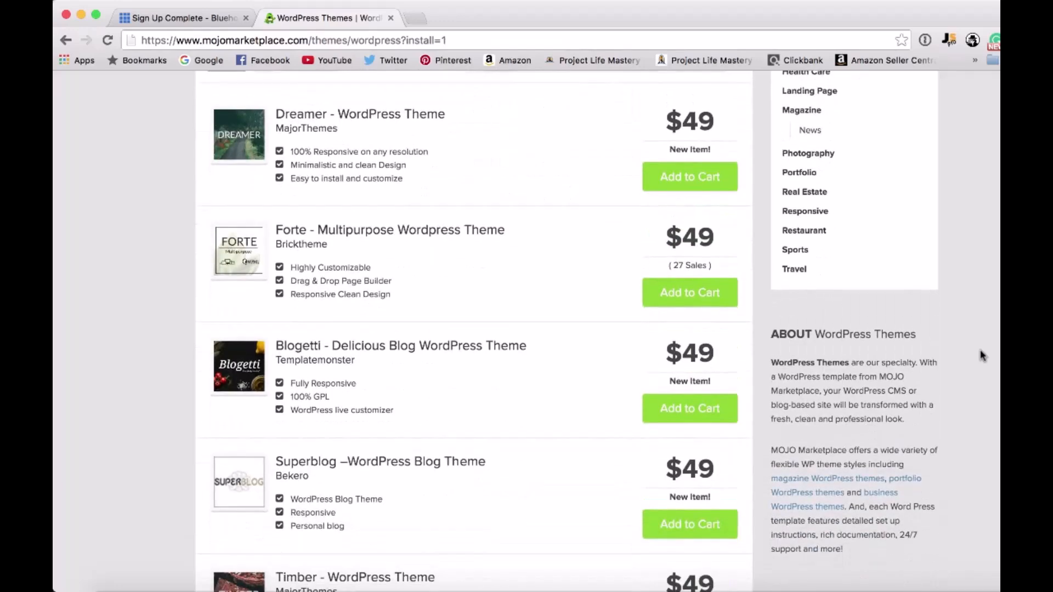
scroll(979, 350, down, 4)
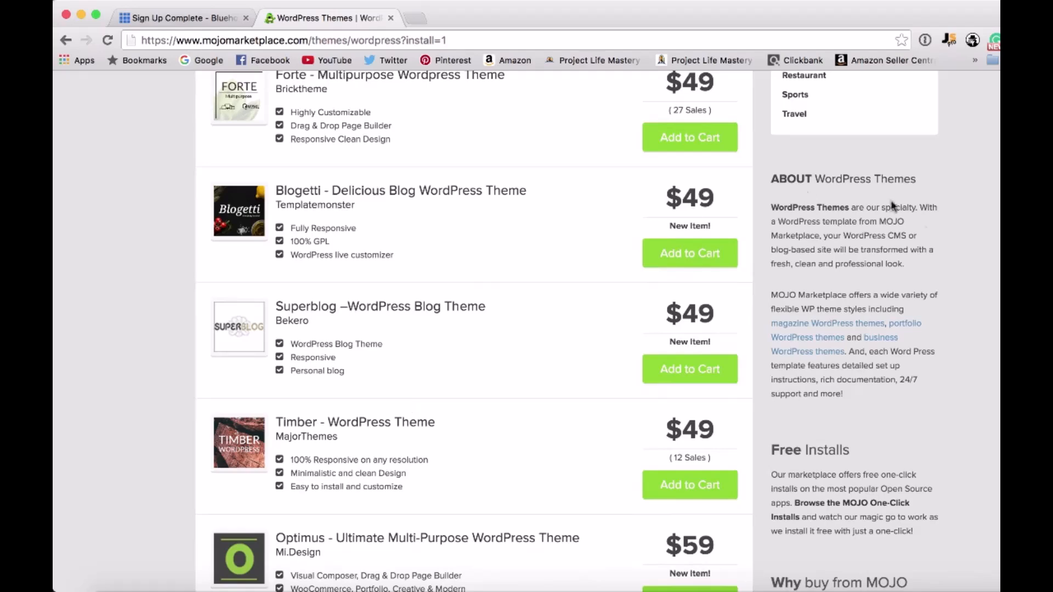
scroll(474, 331, up, 15)
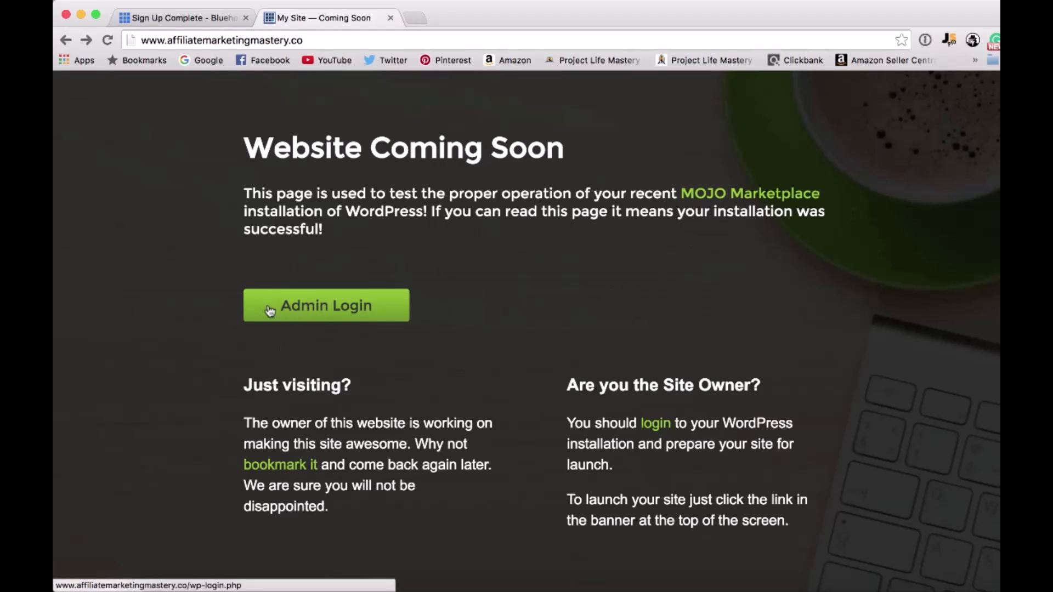
Enter the new site's WordPress admin area from the Coming Soon page and open its general settings.
click(330, 315)
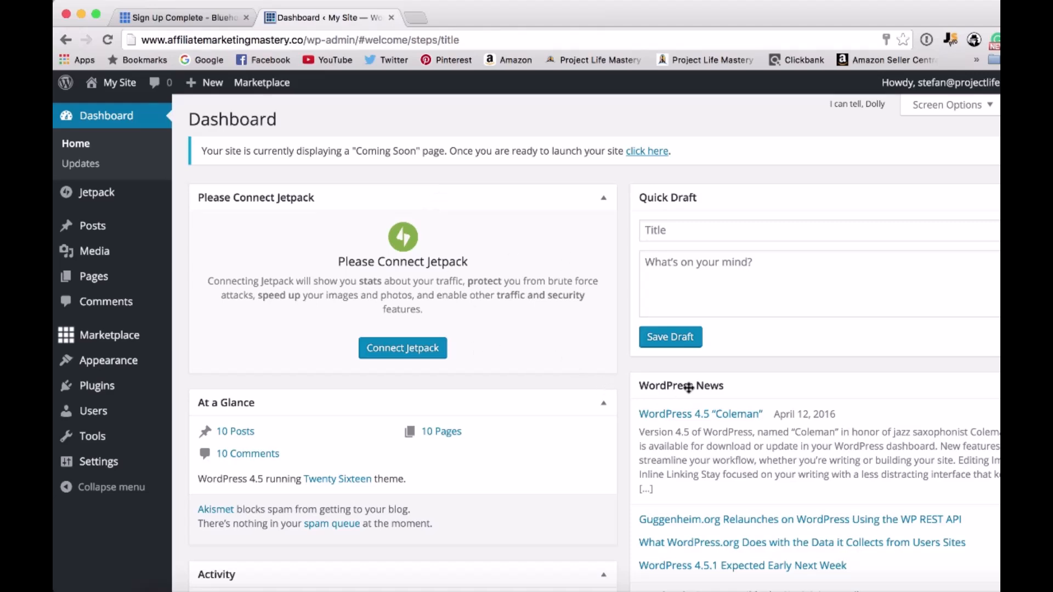
scroll(688, 386, down, 5)
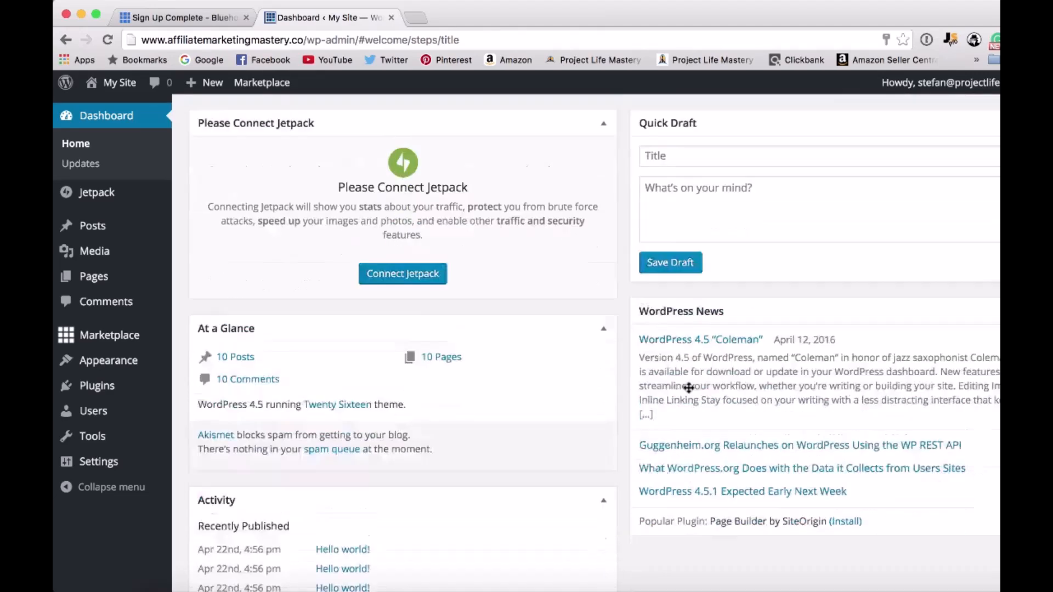
scroll(618, 299, up, 5)
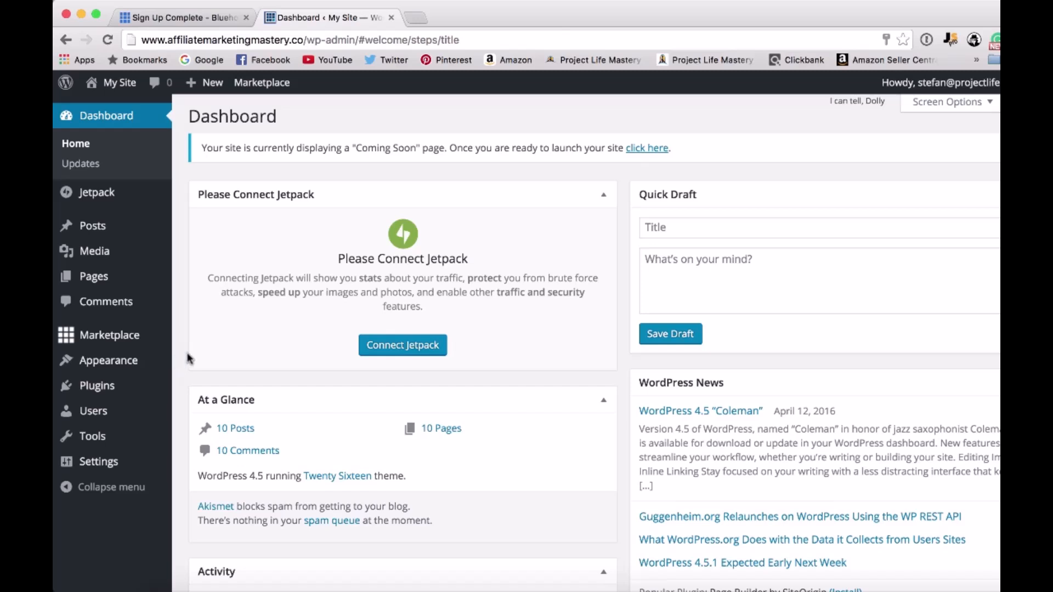
mouse_move(114, 472)
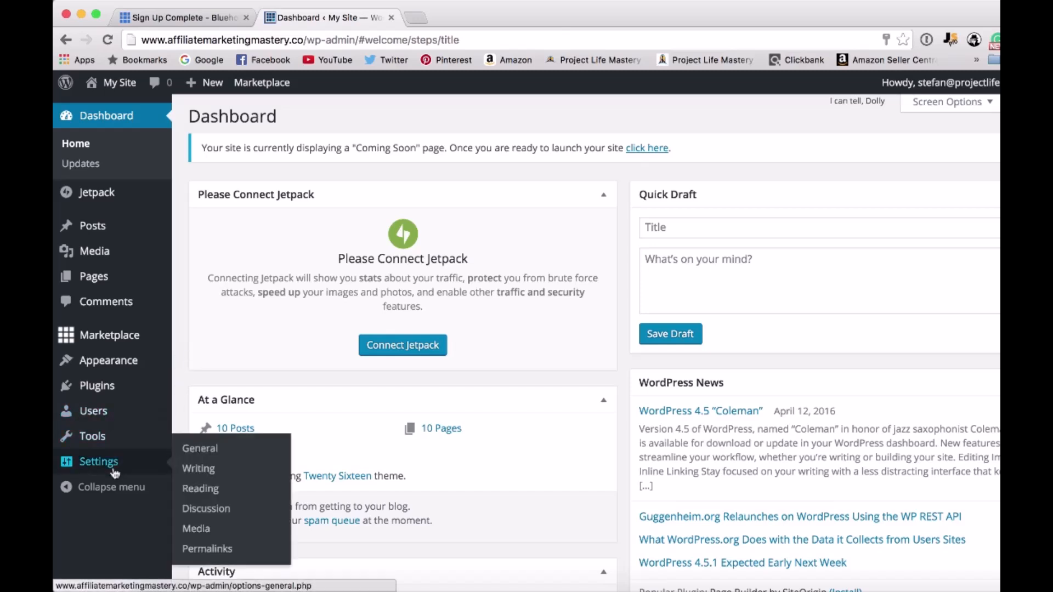
click(203, 451)
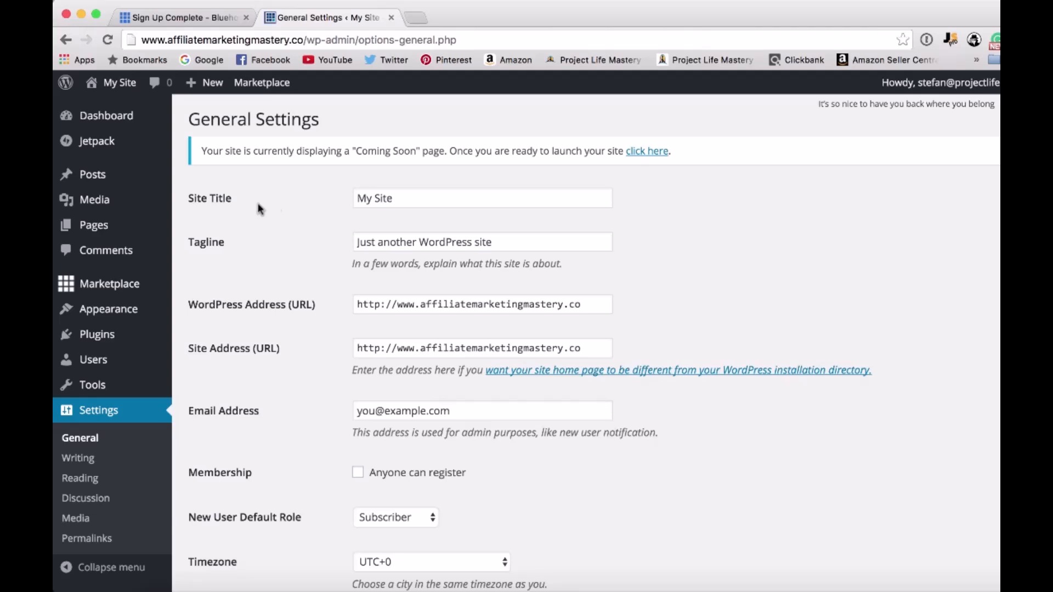
Set the site title to Affiliate Marketing Mastery and clear the default tagline.
drag(423, 207, 311, 197)
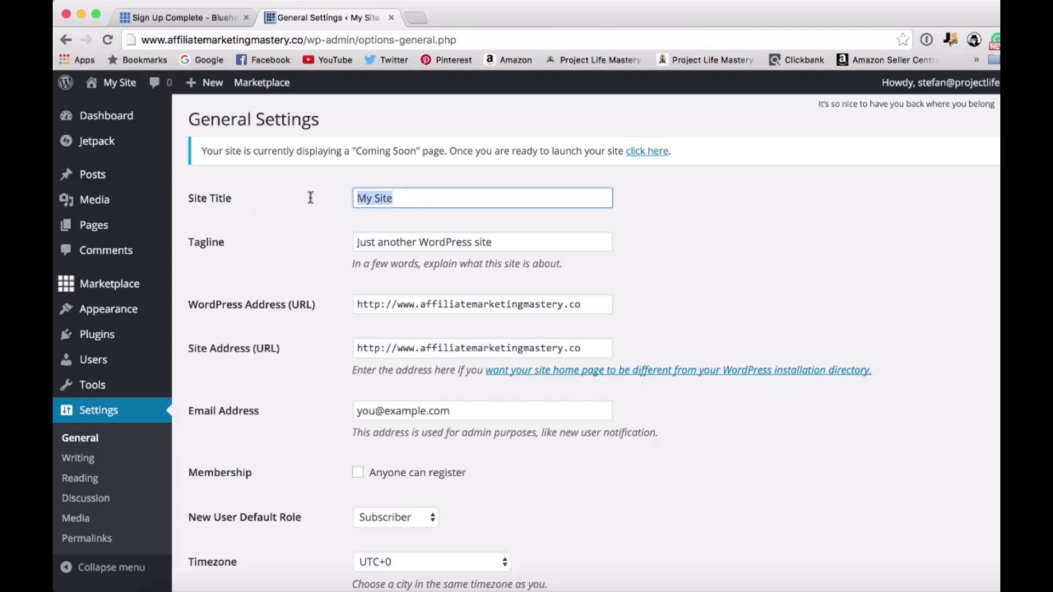
text(Affiliate)
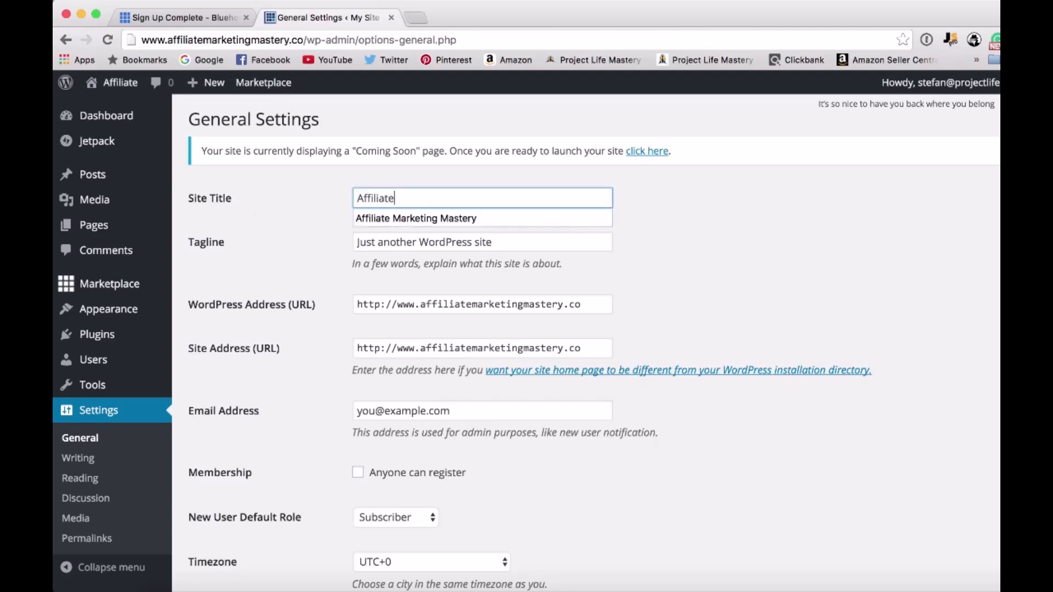
key(Down)
key(Return)
click(321, 244)
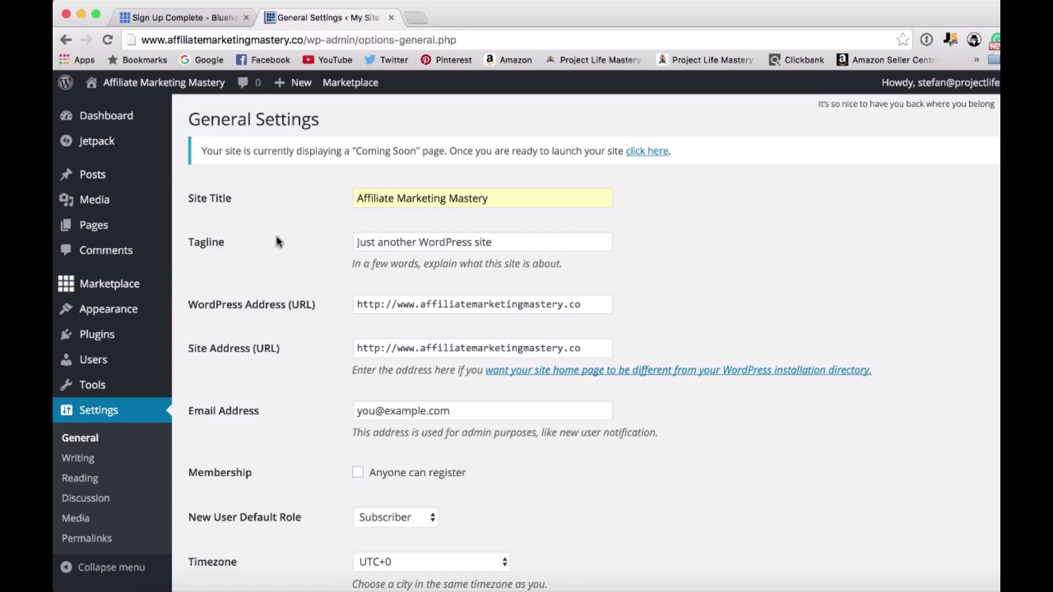
drag(546, 241, 345, 235)
key(BackSpace)
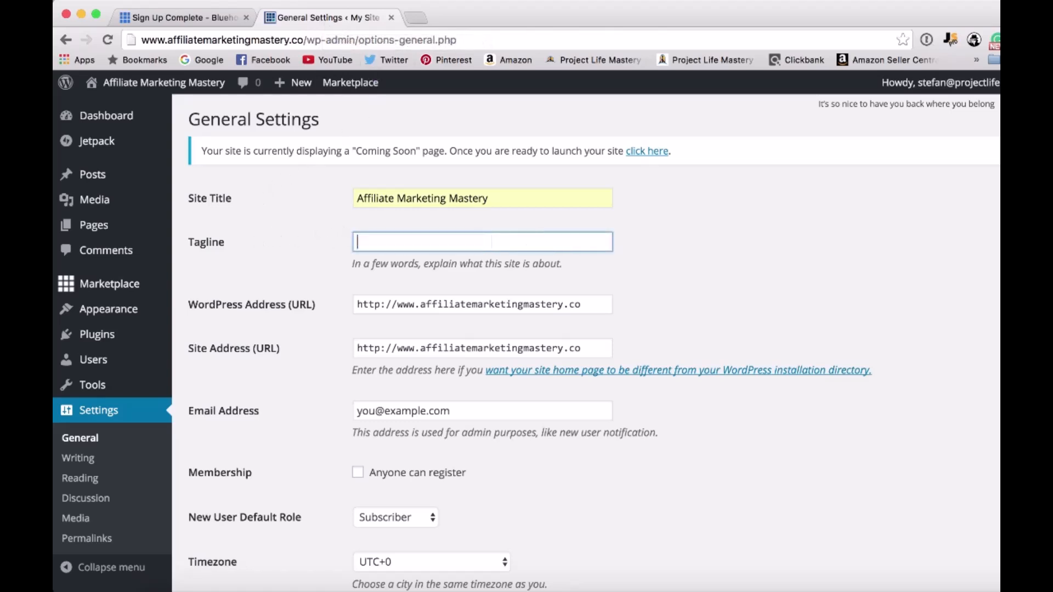
Review the remaining general settings and save the changes.
scroll(334, 346, down, 2)
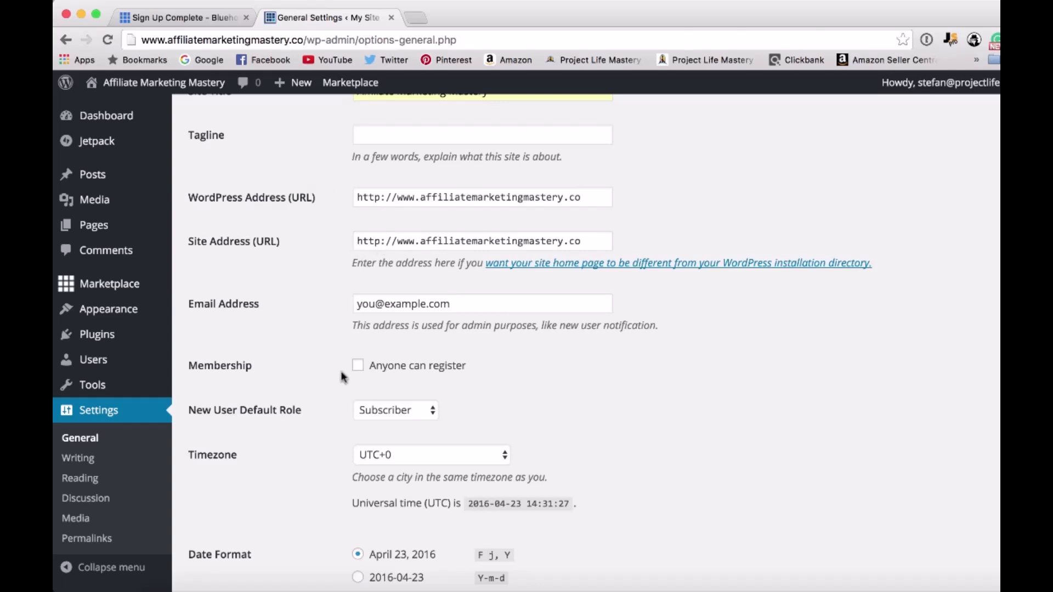
scroll(340, 373, down, 1)
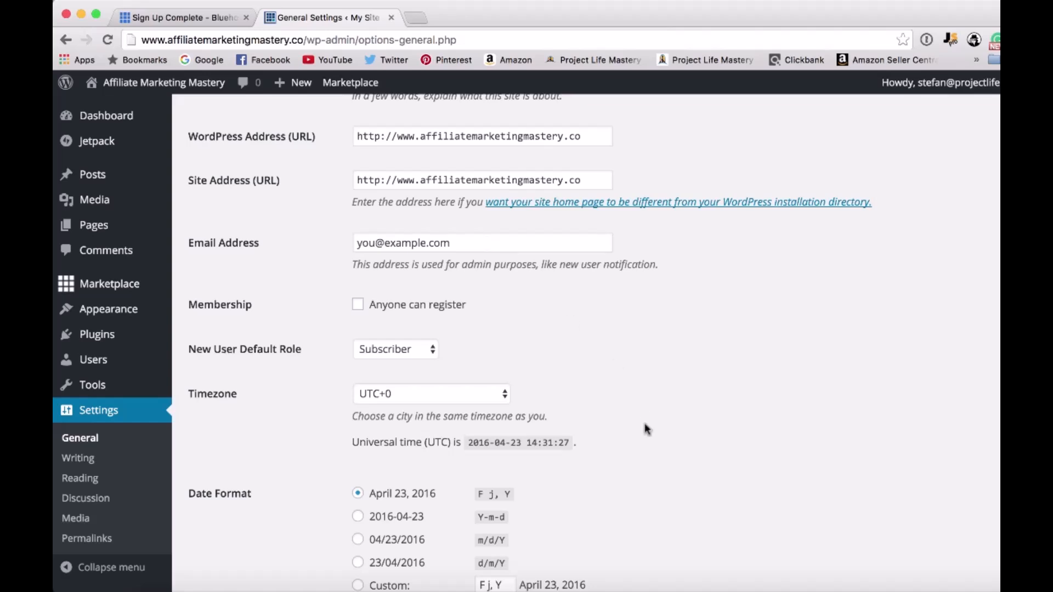
scroll(644, 420, down, 4)
scroll(644, 427, up, 6)
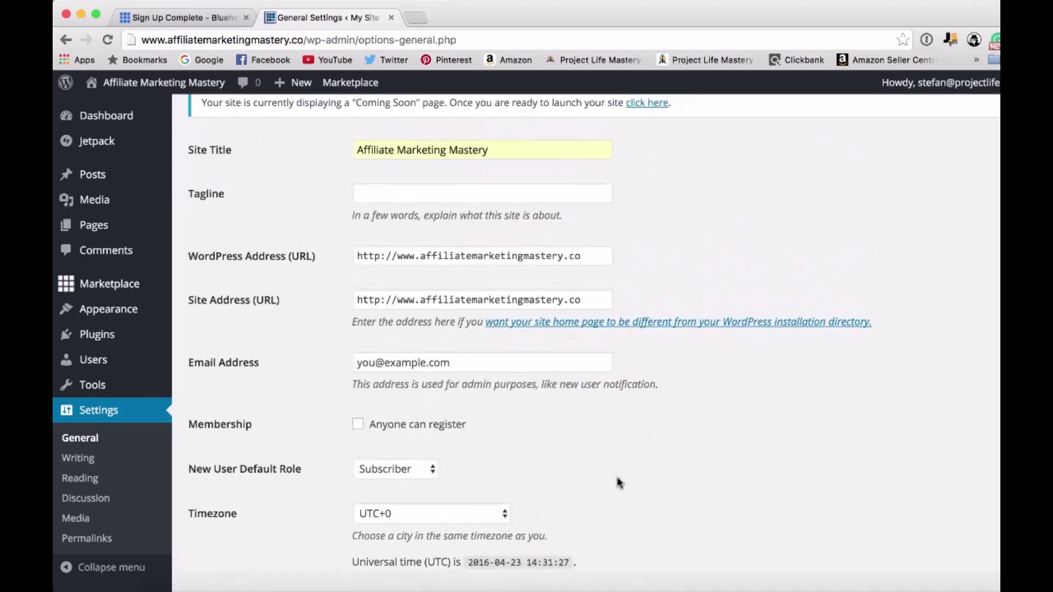
scroll(619, 523, down, 9)
scroll(618, 521, up, 2)
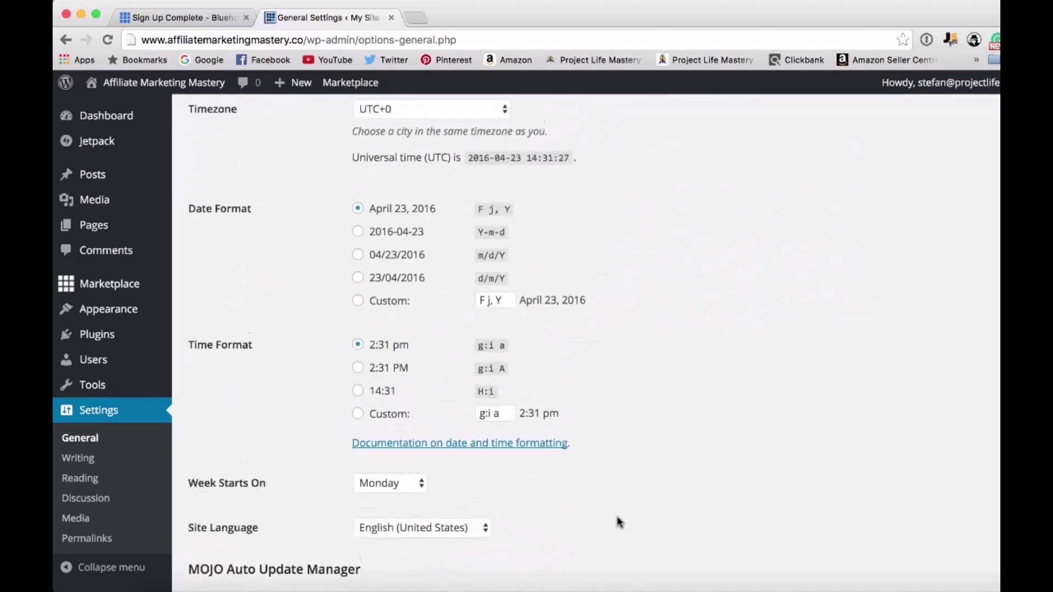
scroll(607, 512, down, 4)
scroll(605, 515, down, 3)
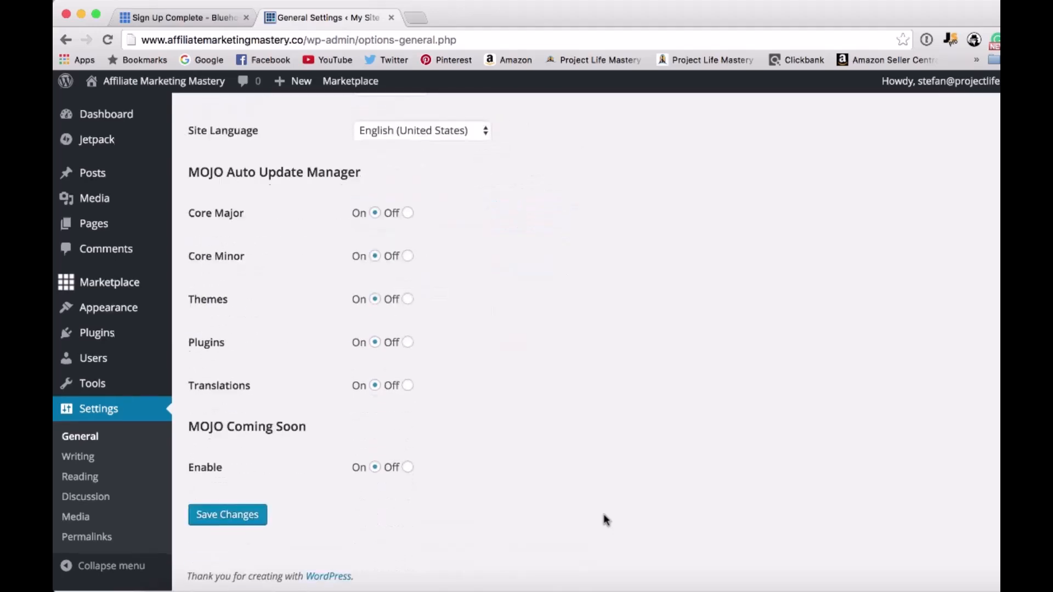
click(223, 518)
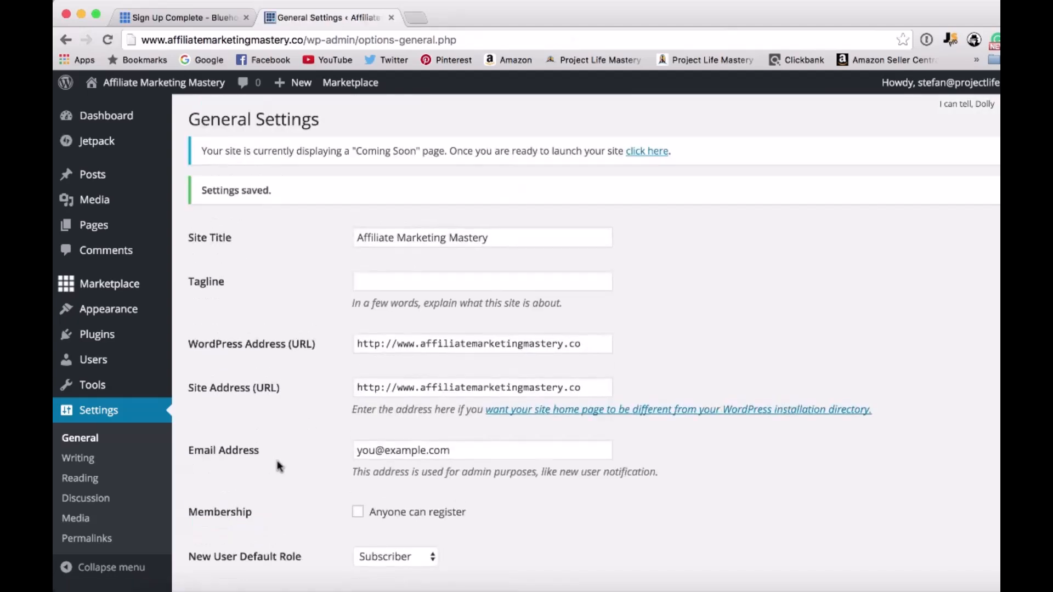
Turn off the MOJO Coming Soon page in the general settings and save.
scroll(280, 467, down, 15)
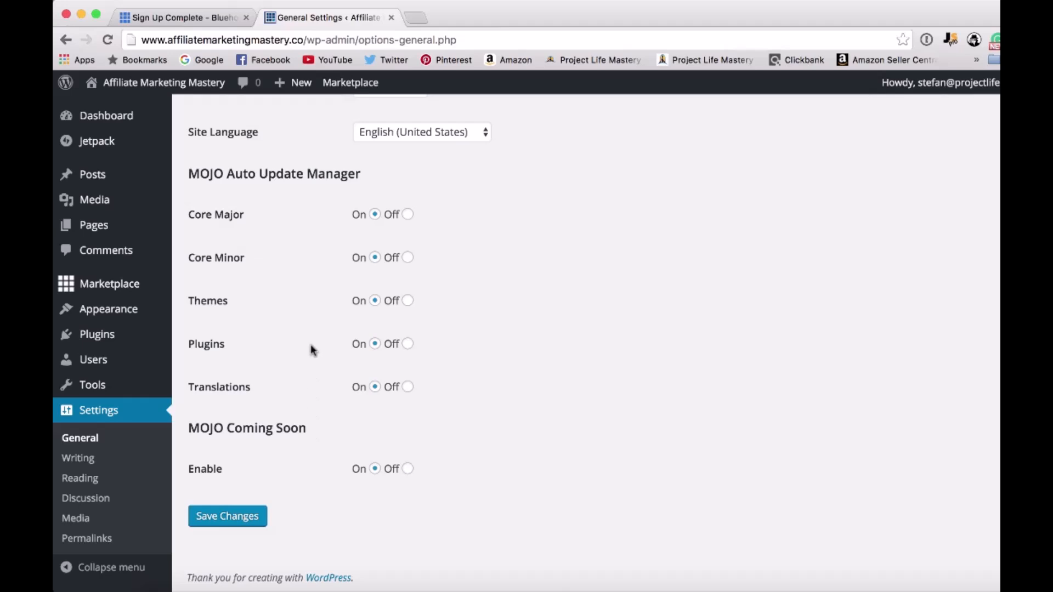
click(408, 469)
click(261, 522)
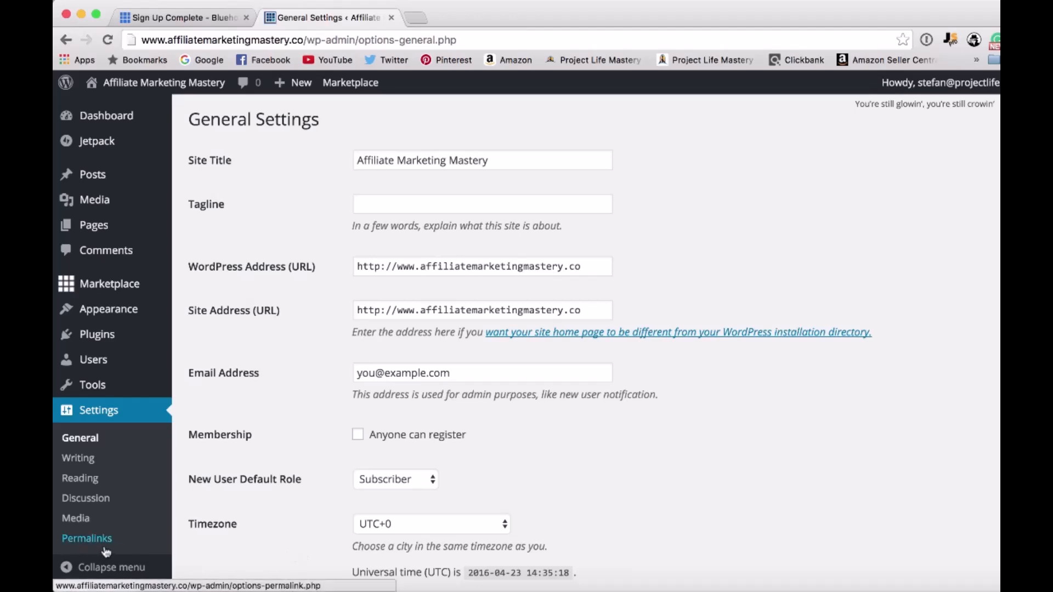
Change the site's permalink structure to Post name and save the permalink settings.
click(68, 542)
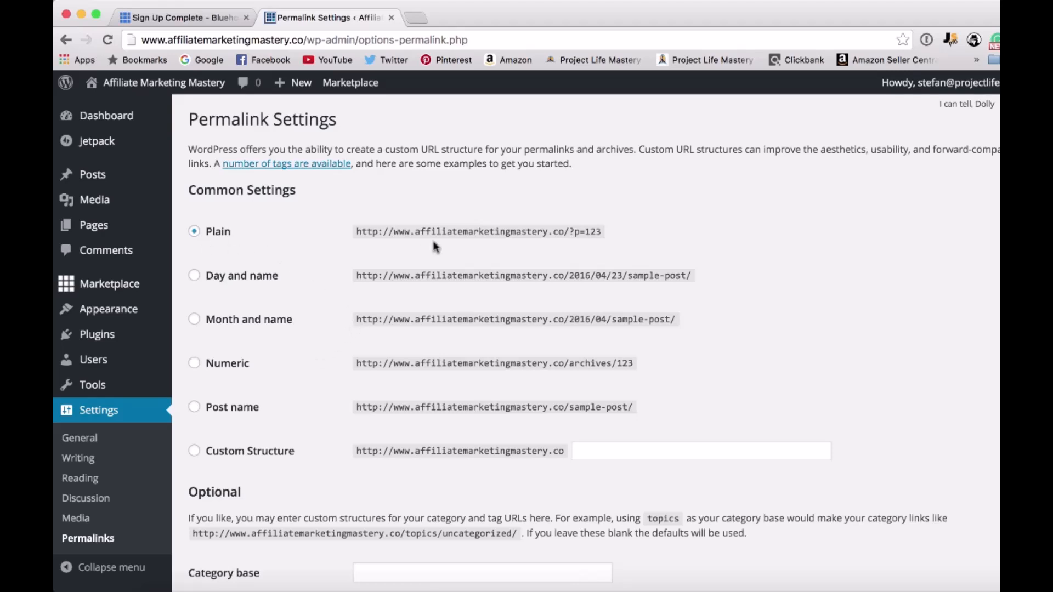
drag(569, 235, 600, 232)
click(572, 233)
scroll(507, 364, down, 1)
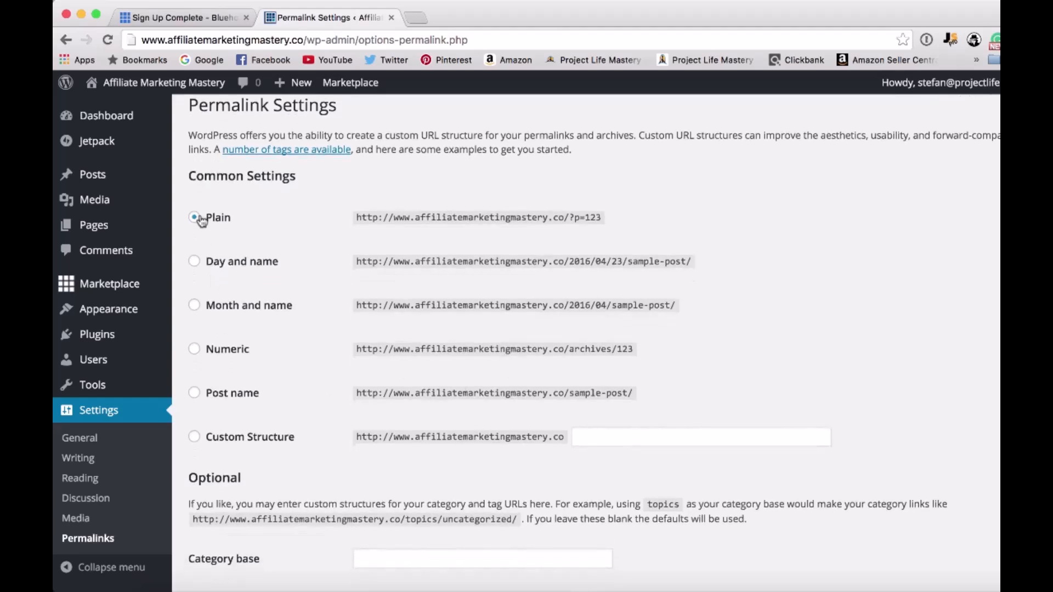
scroll(211, 177, up, 1)
click(194, 404)
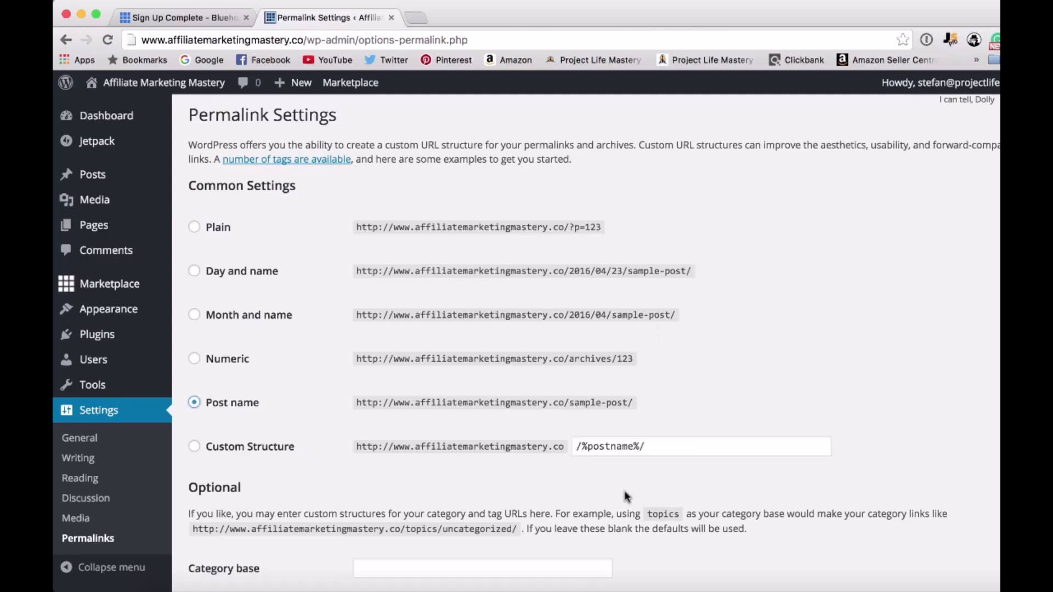
scroll(625, 466, down, 1)
scroll(621, 453, down, 3)
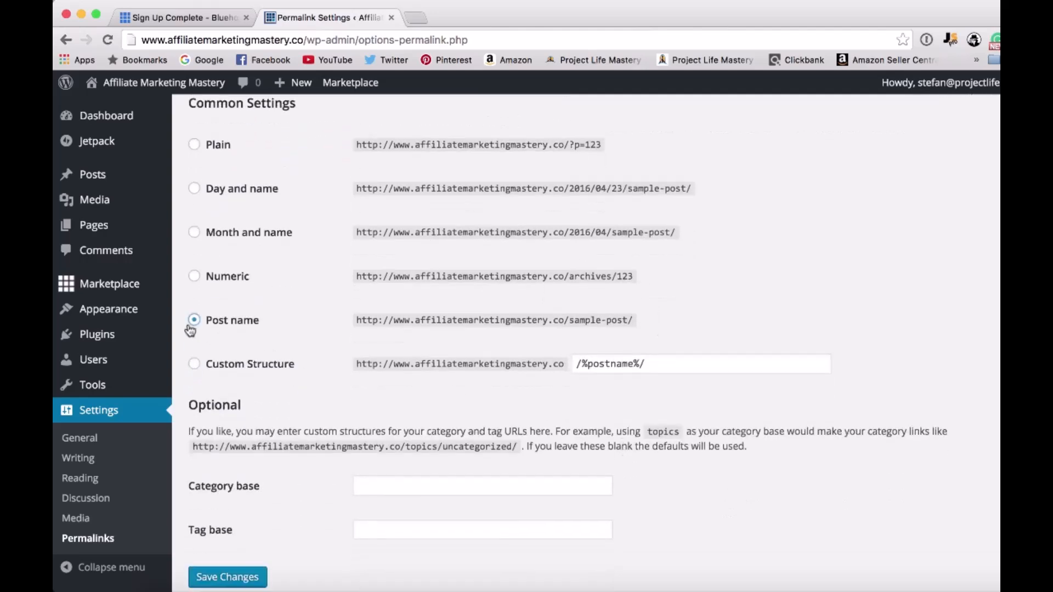
scroll(351, 491, down, 2)
click(237, 539)
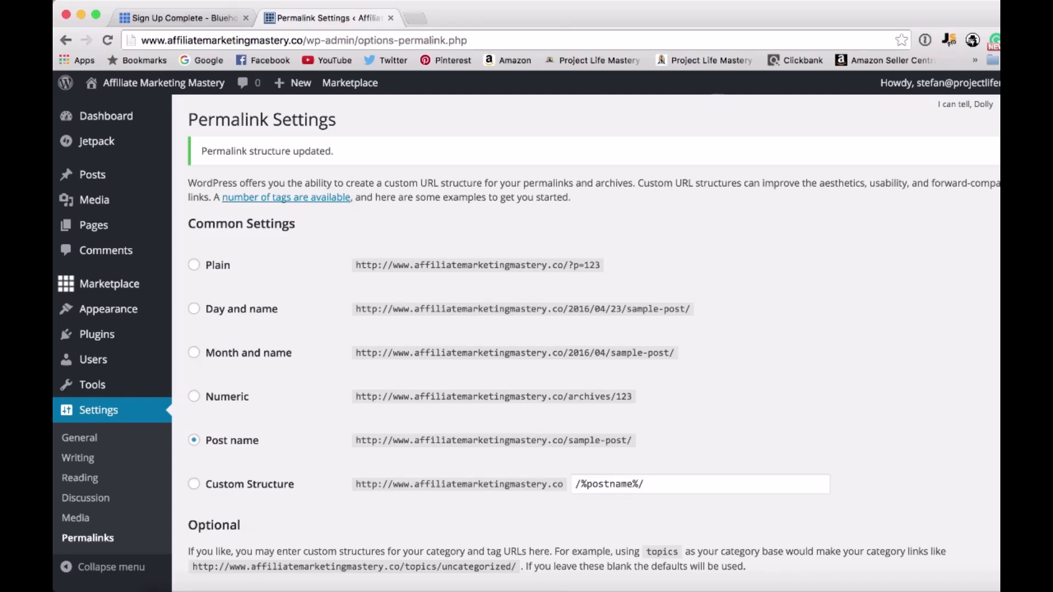
Open the affiliatemarketingmastery.co home page in a new browser tab and examine its title, posts, sidebar and footer.
click(418, 19)
text(http://www.affiliatemarketingmastery.co/)
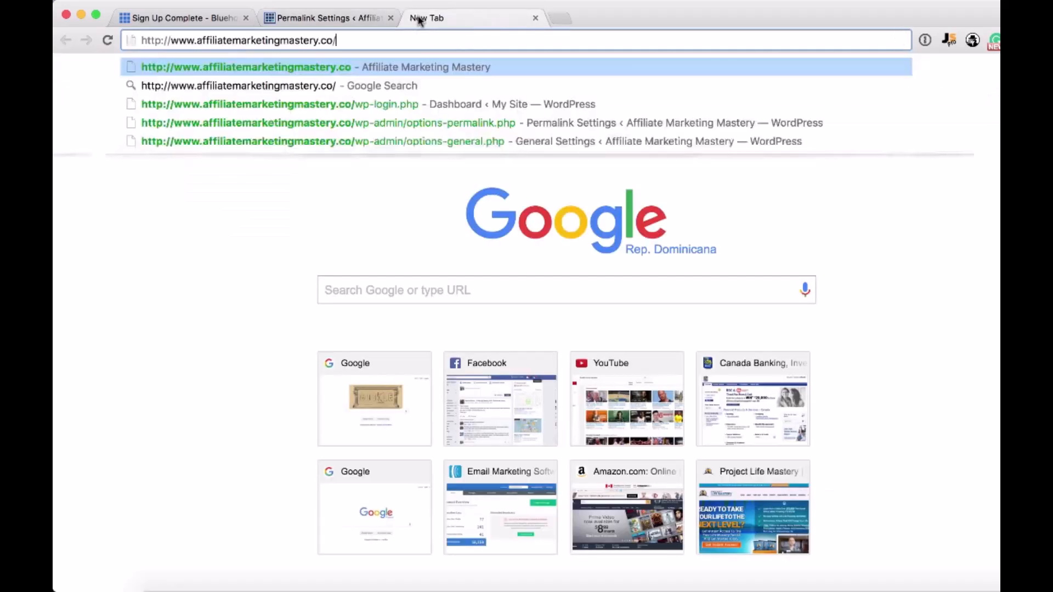
key(Return)
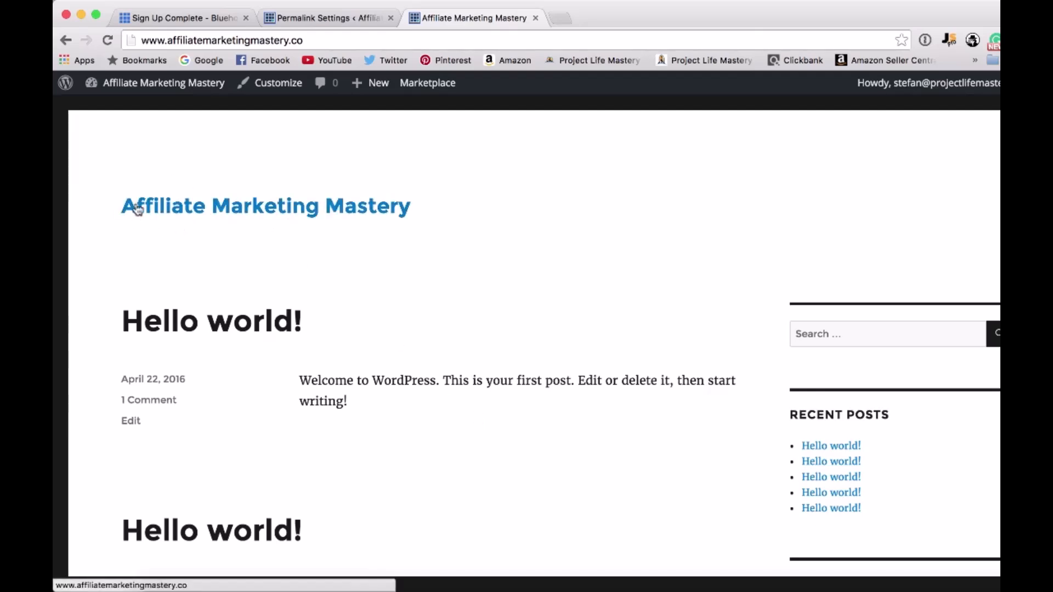
scroll(426, 308, down, 3)
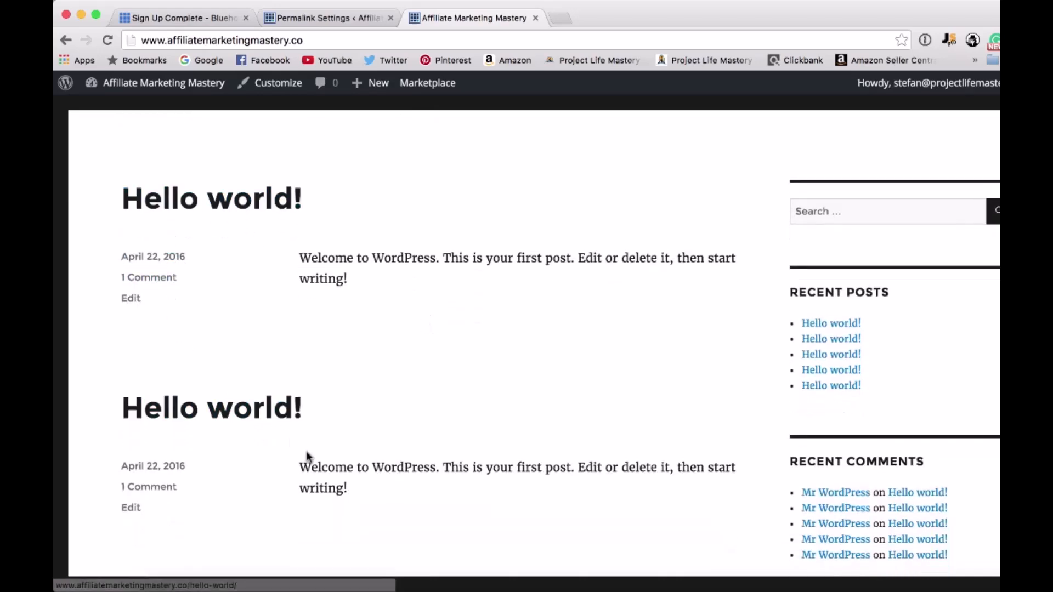
scroll(307, 457, down, 4)
scroll(306, 458, up, 6)
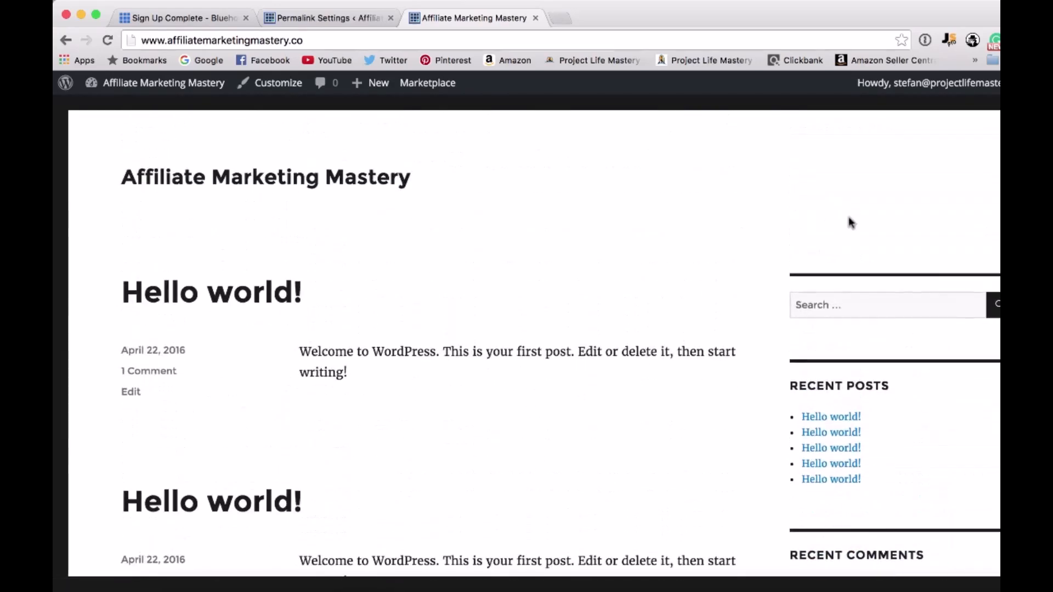
scroll(865, 494, down, 12)
scroll(866, 490, down, 10)
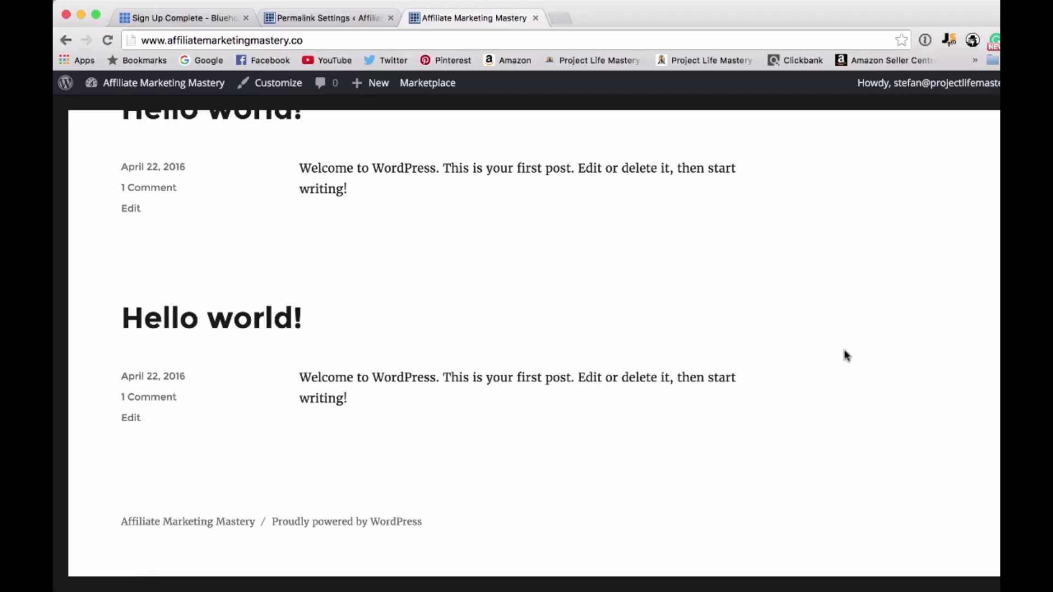
scroll(843, 355, up, 4)
scroll(838, 394, up, 5)
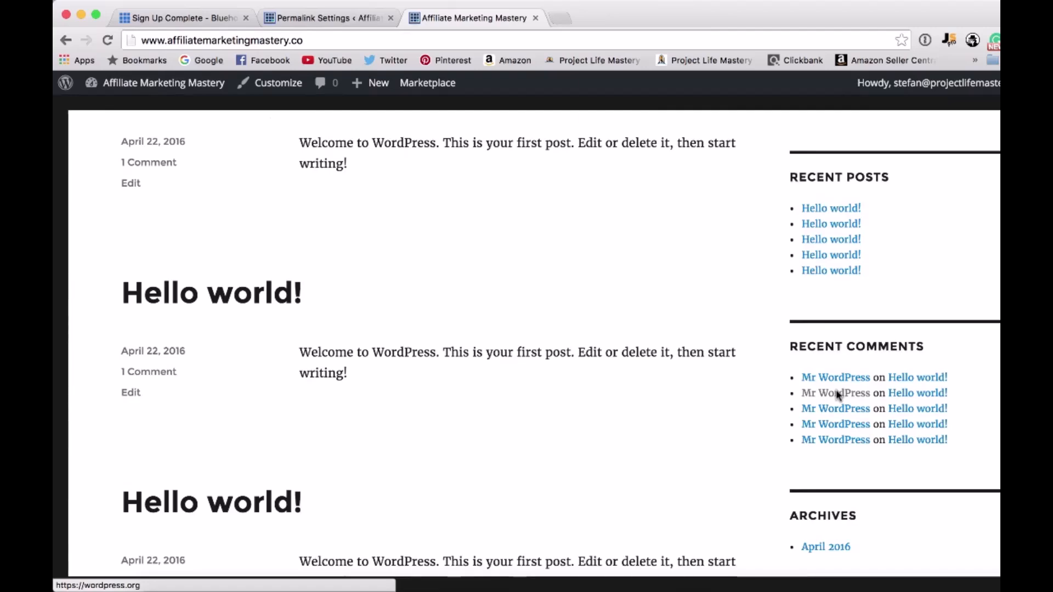
scroll(758, 245, up, 5)
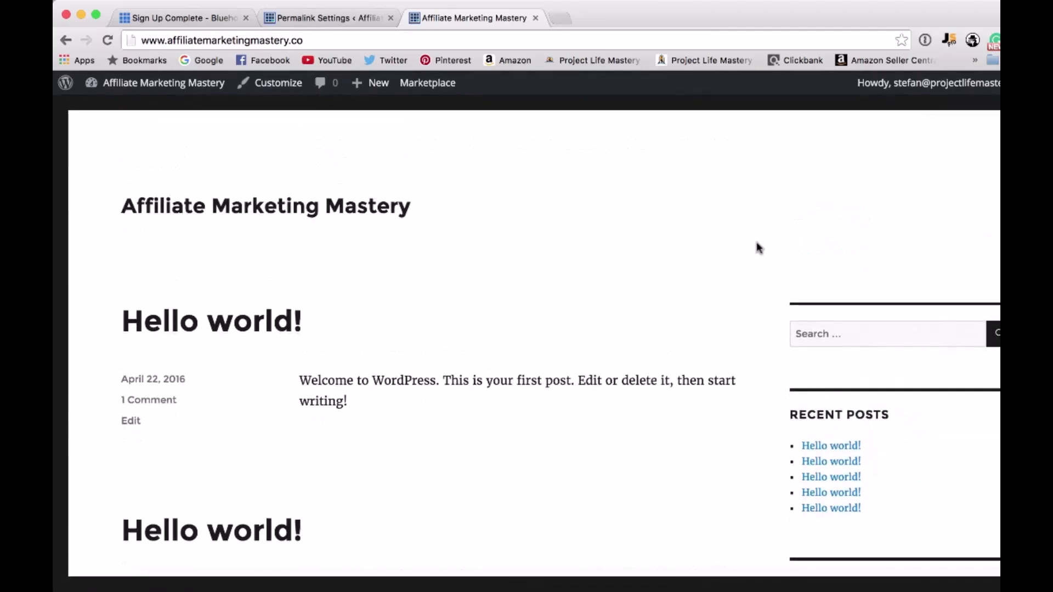
Return to the WordPress admin and open the Themes page to review the installed themes.
click(335, 21)
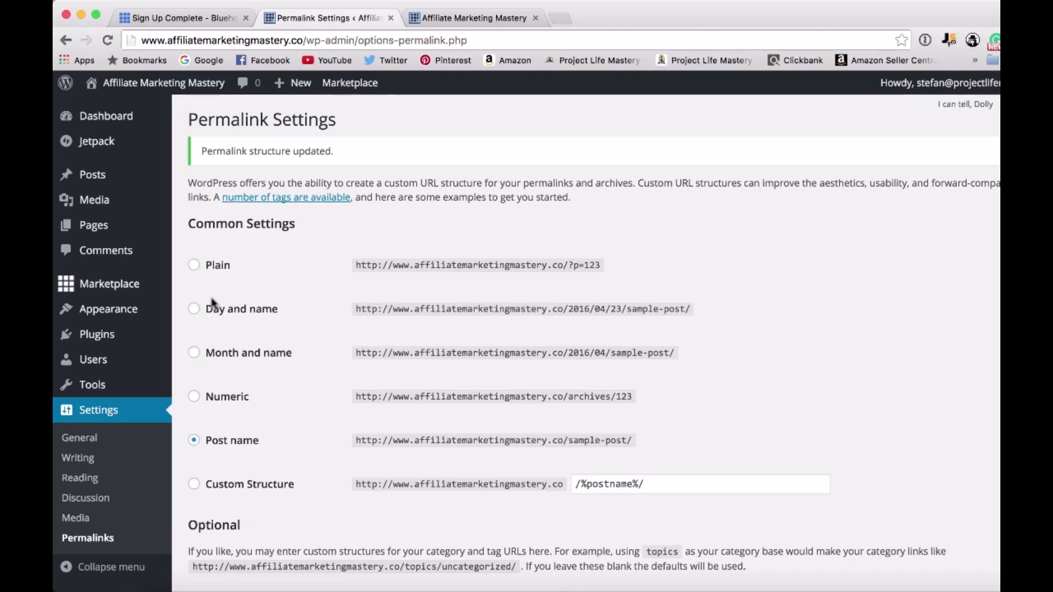
mouse_move(111, 314)
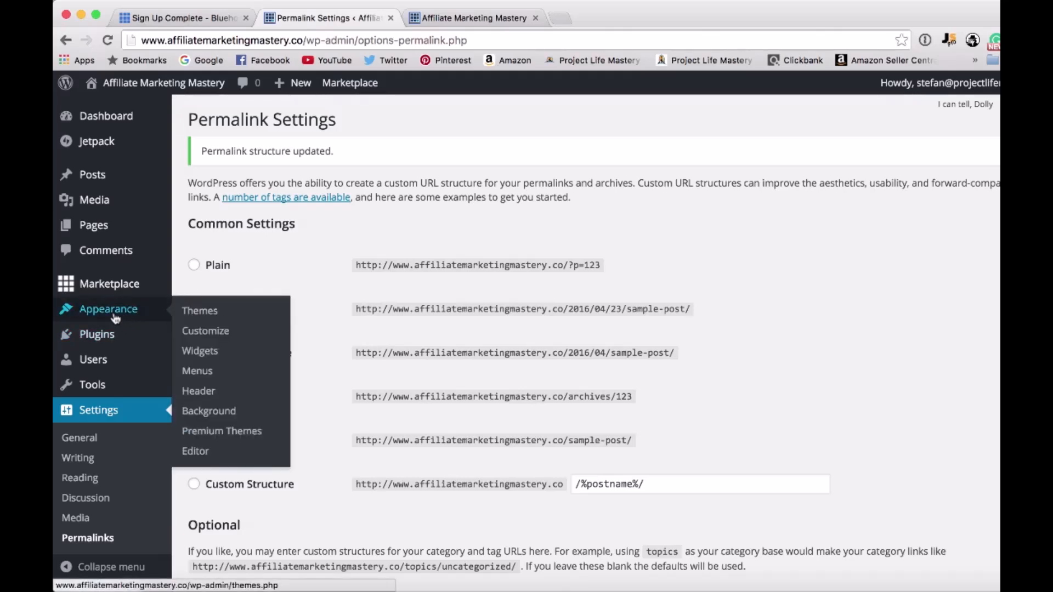
click(231, 318)
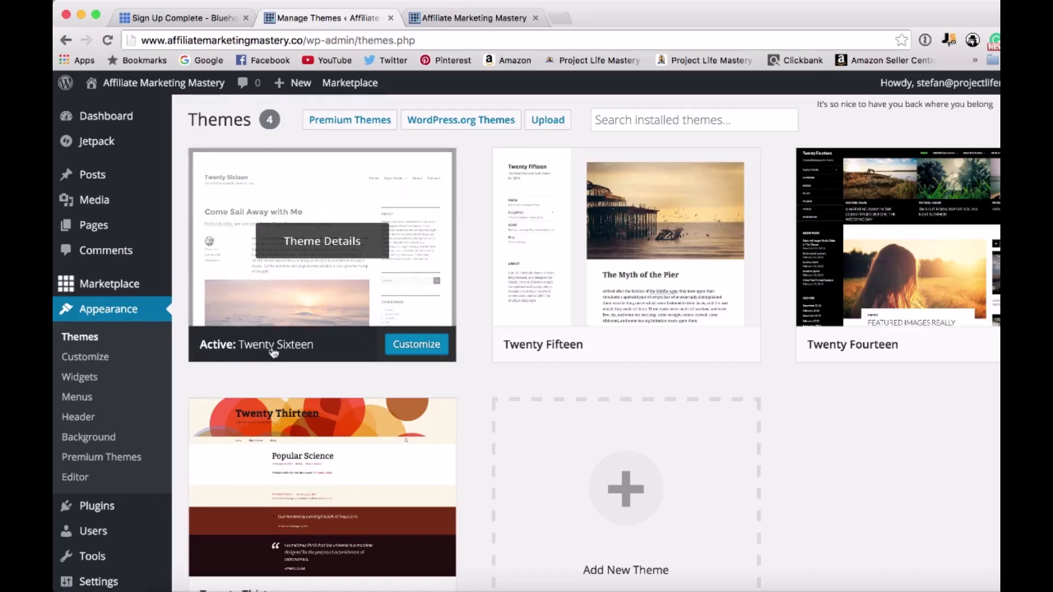
scroll(472, 360, down, 1)
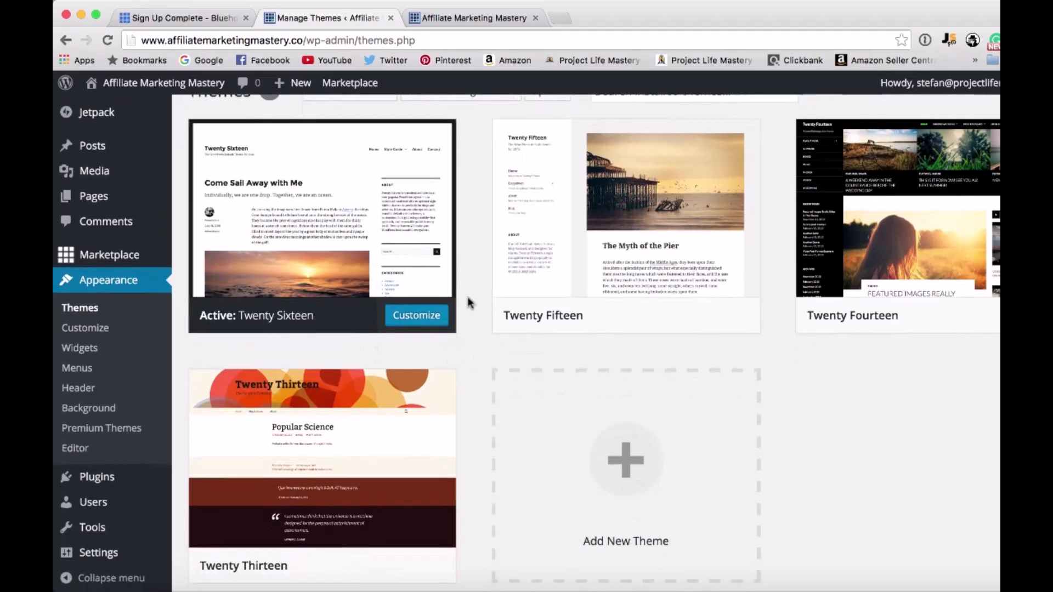
scroll(472, 263, up, 1)
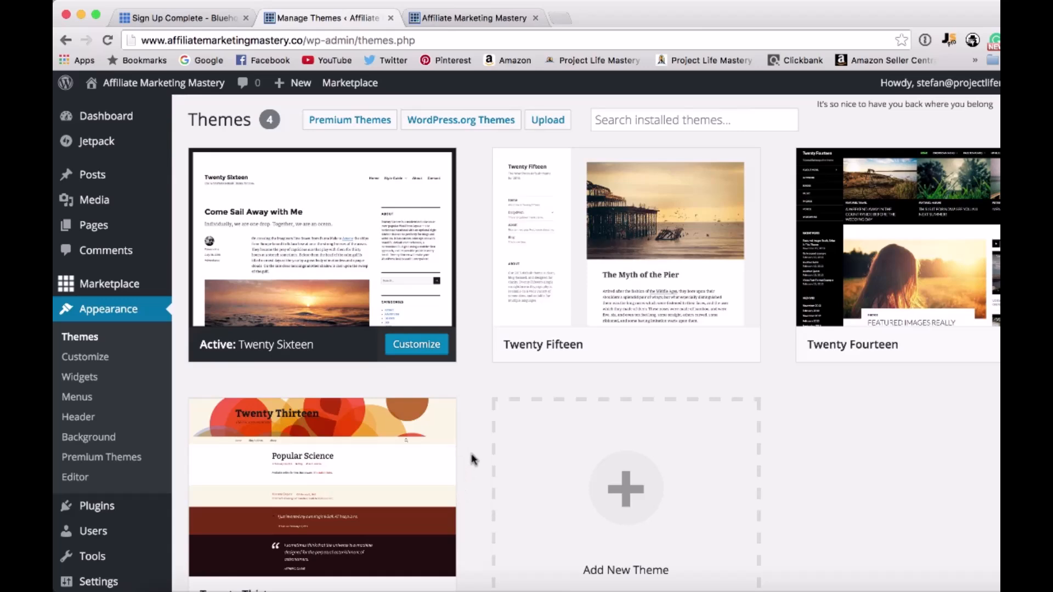
scroll(573, 496, down, 2)
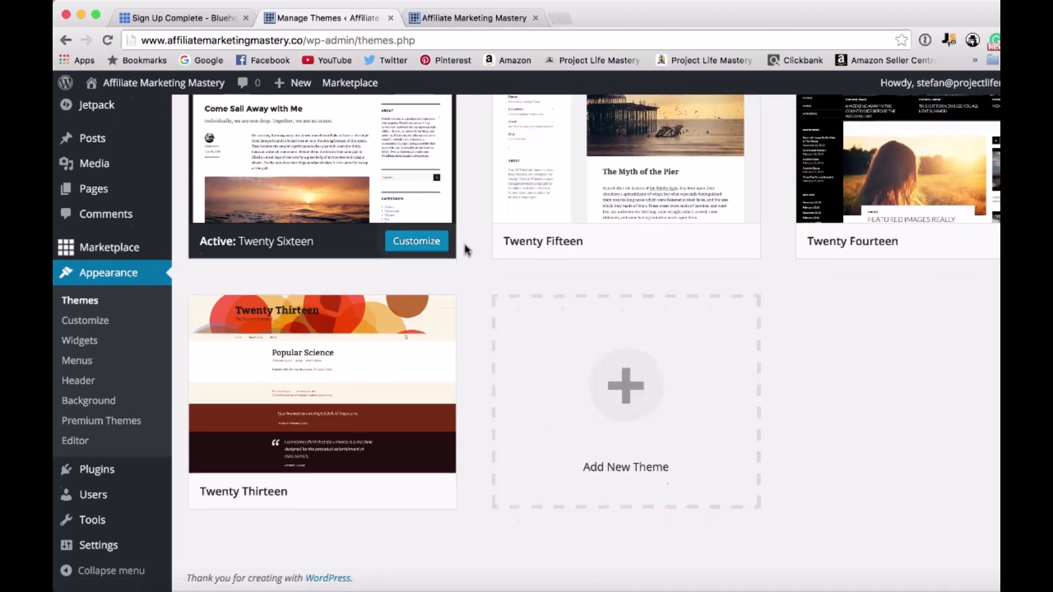
scroll(464, 248, up, 2)
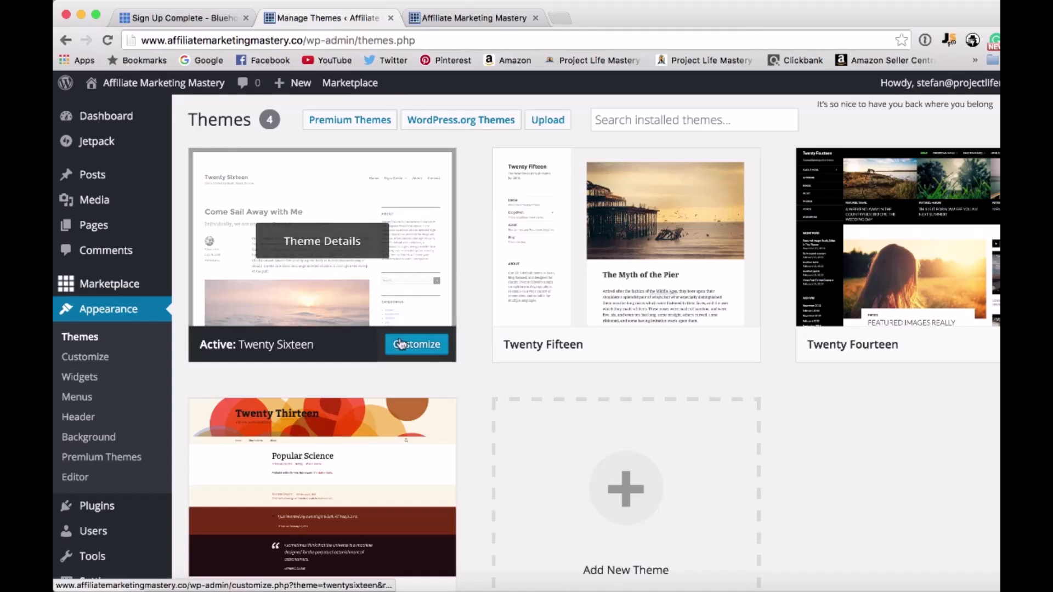
Open the theme customizer for Twenty Sixteen and review its Site Identity and Colors options.
click(85, 358)
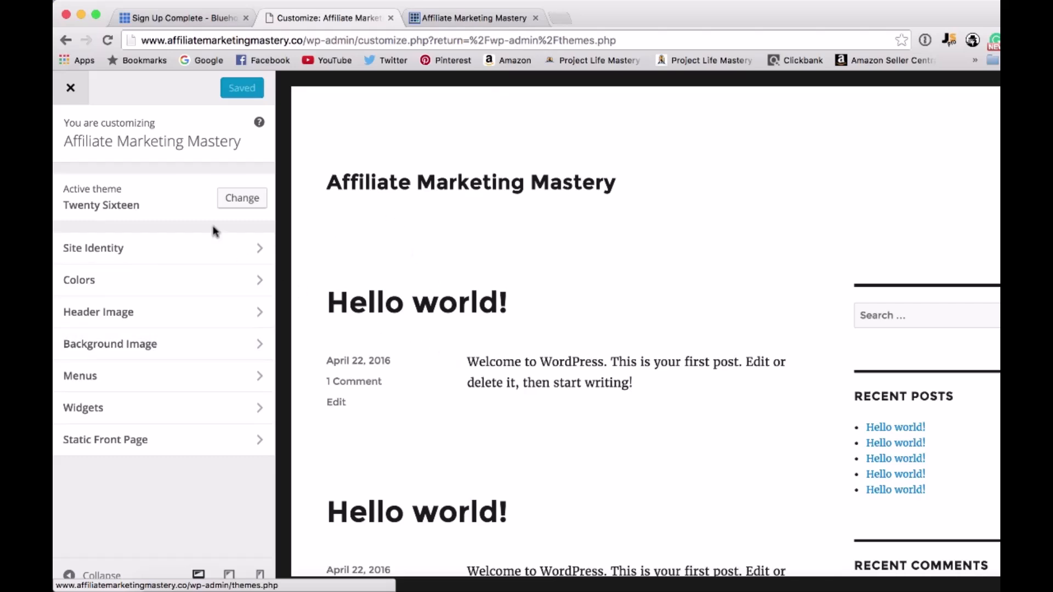
click(158, 246)
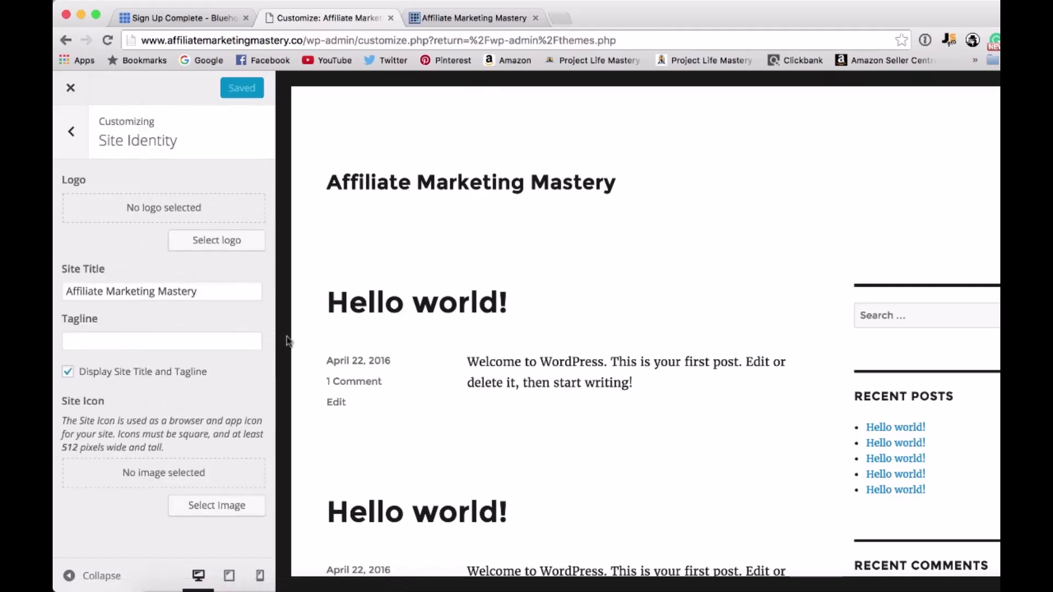
drag(64, 292, 205, 296)
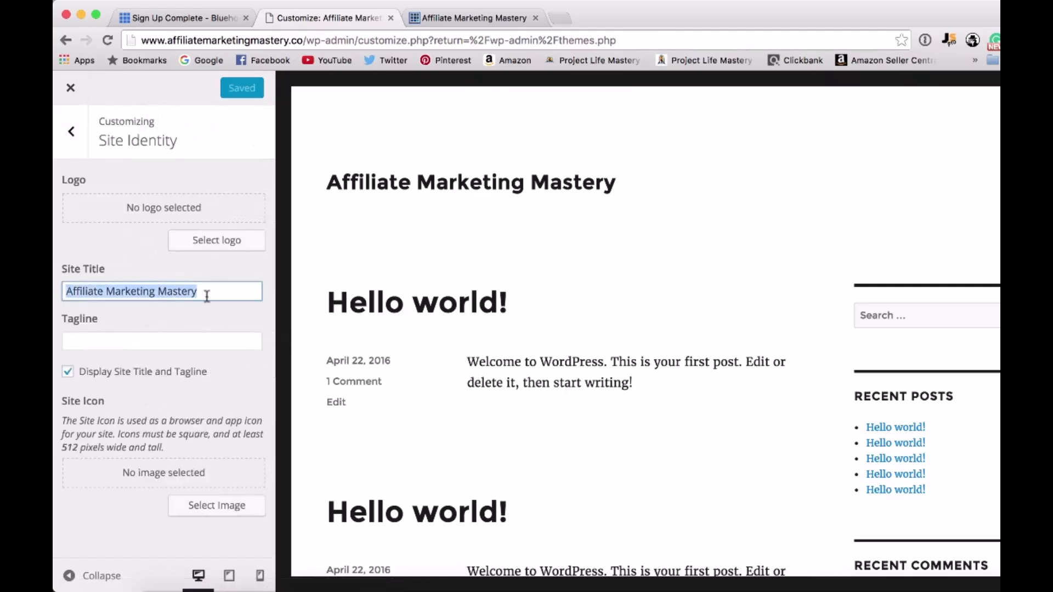
click(206, 297)
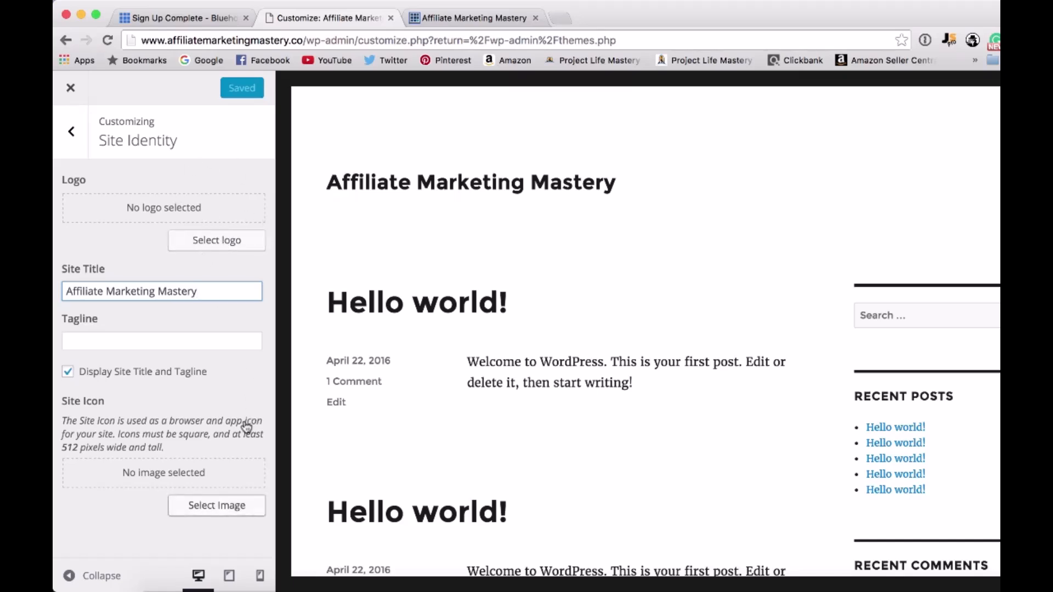
click(72, 132)
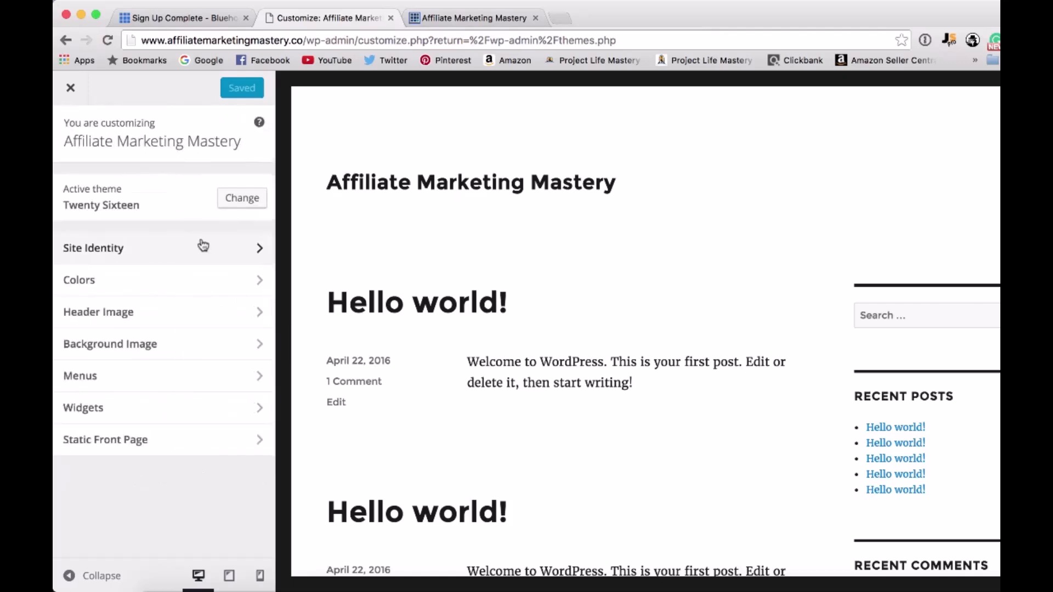
click(196, 279)
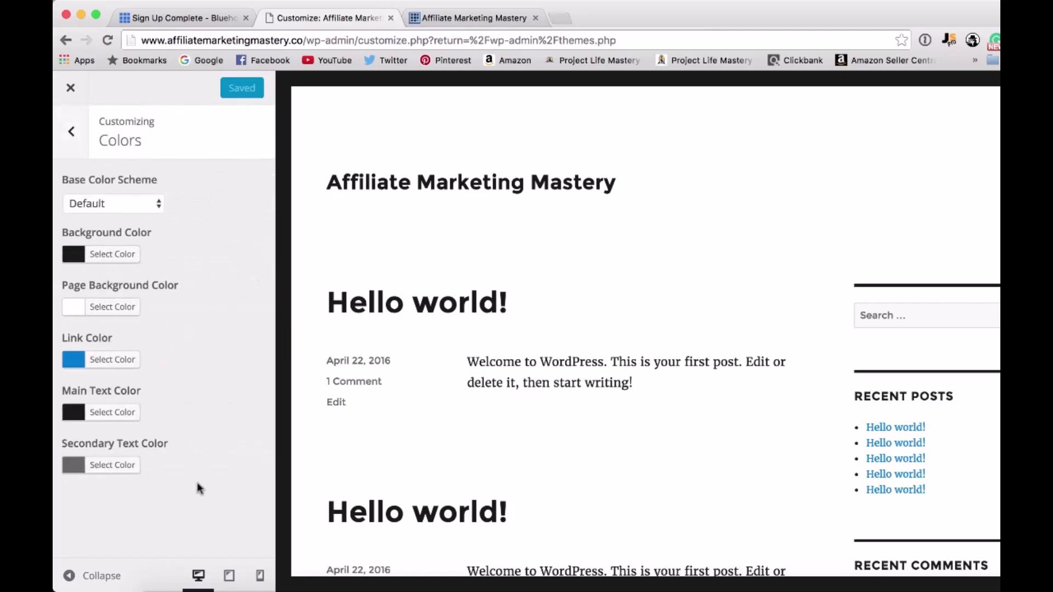
click(84, 143)
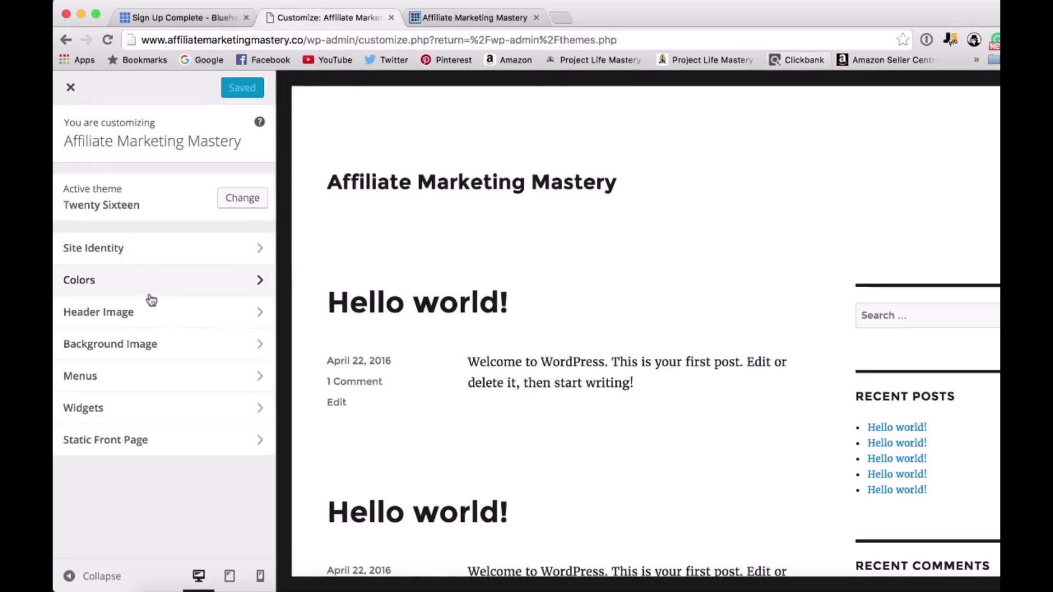
Review the customizer's Header Image section with its recommended size, plus the Background Image and Menus sections.
click(153, 306)
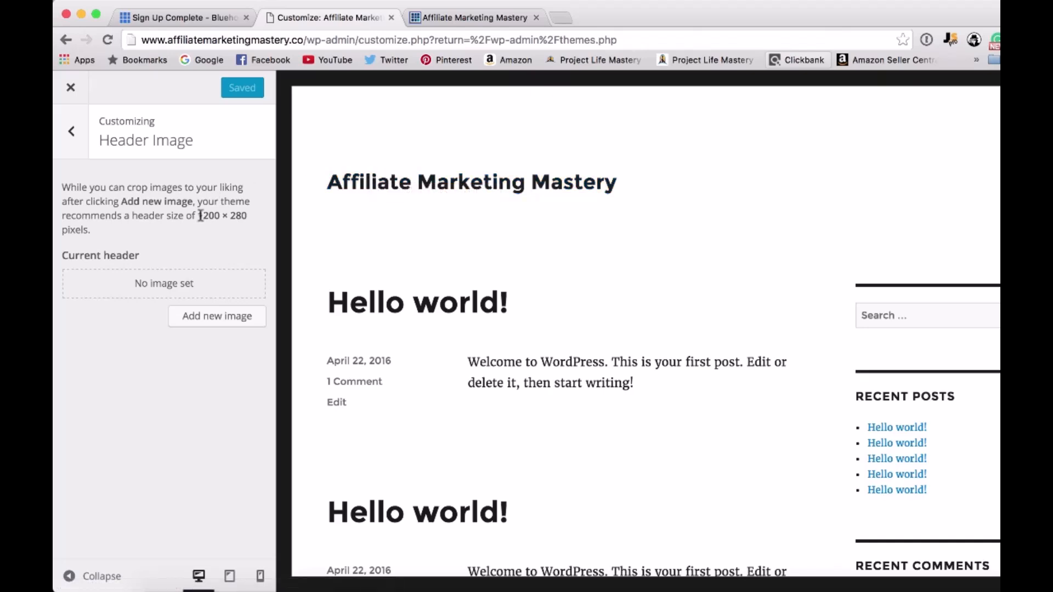
drag(198, 217, 254, 218)
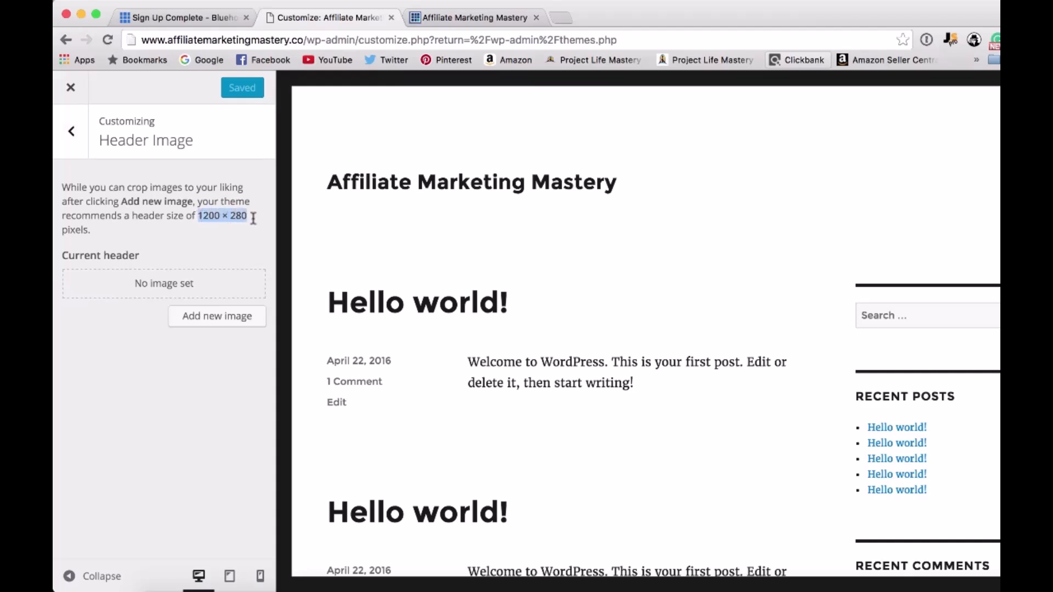
click(214, 229)
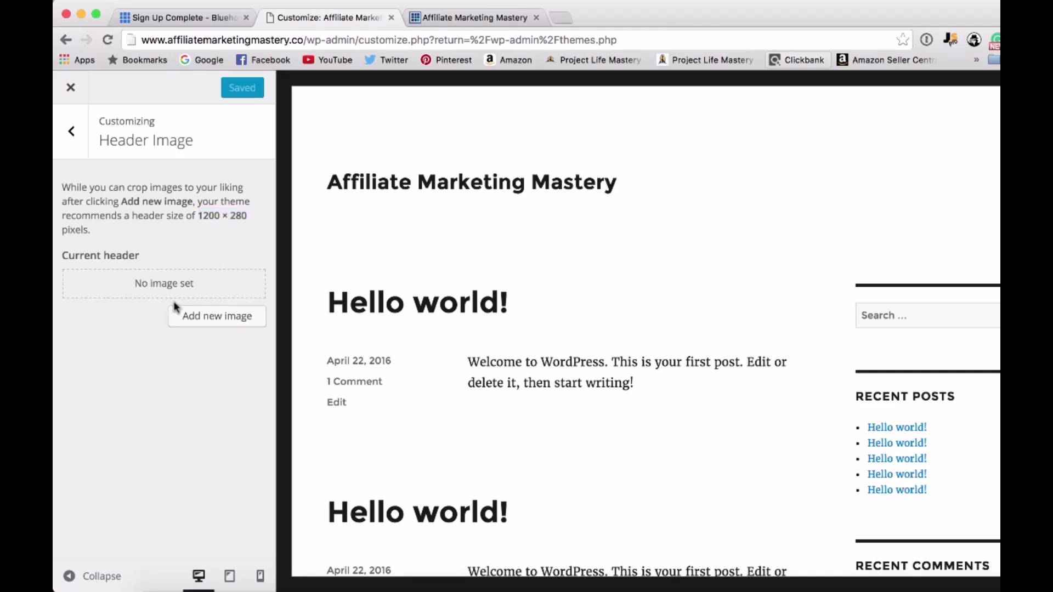
click(85, 149)
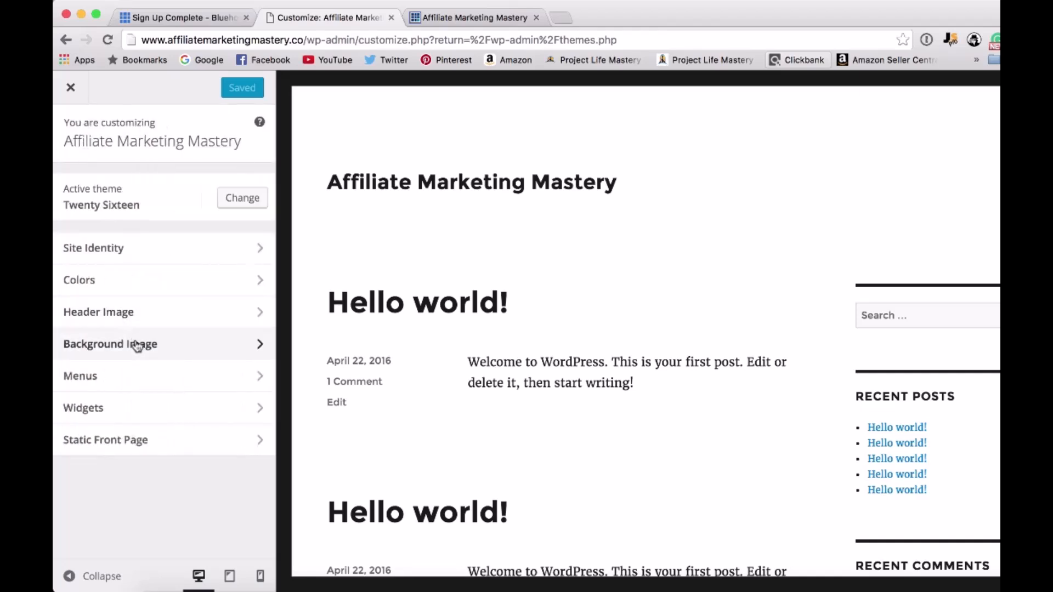
click(137, 346)
click(73, 125)
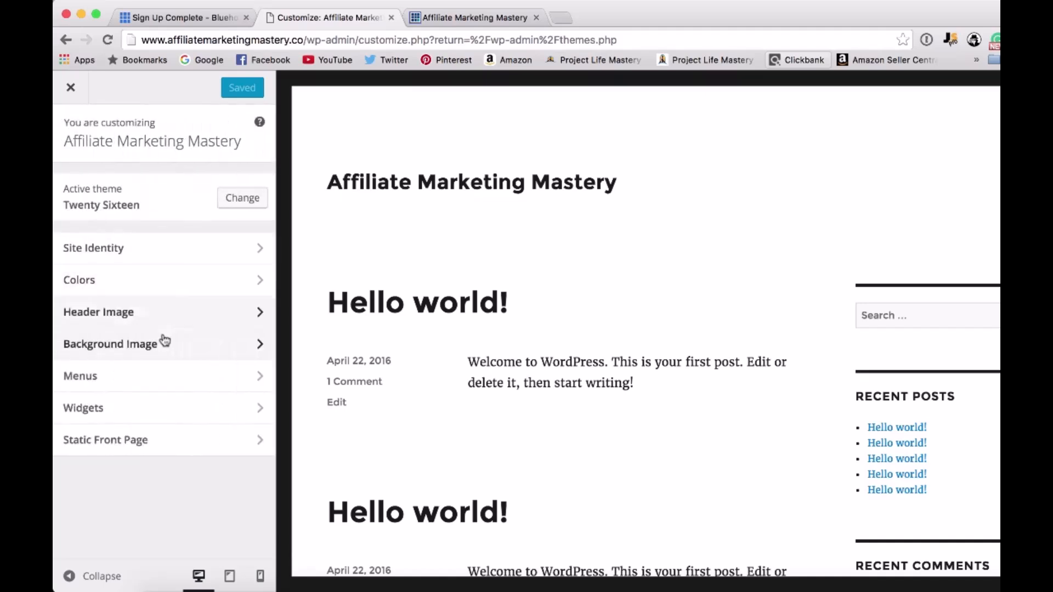
click(139, 376)
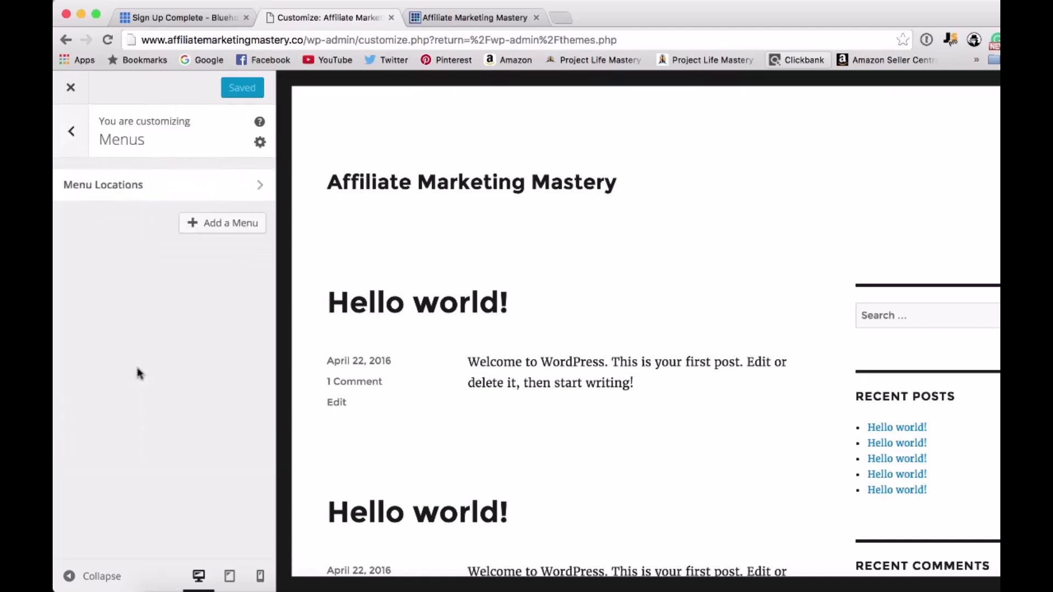
click(74, 141)
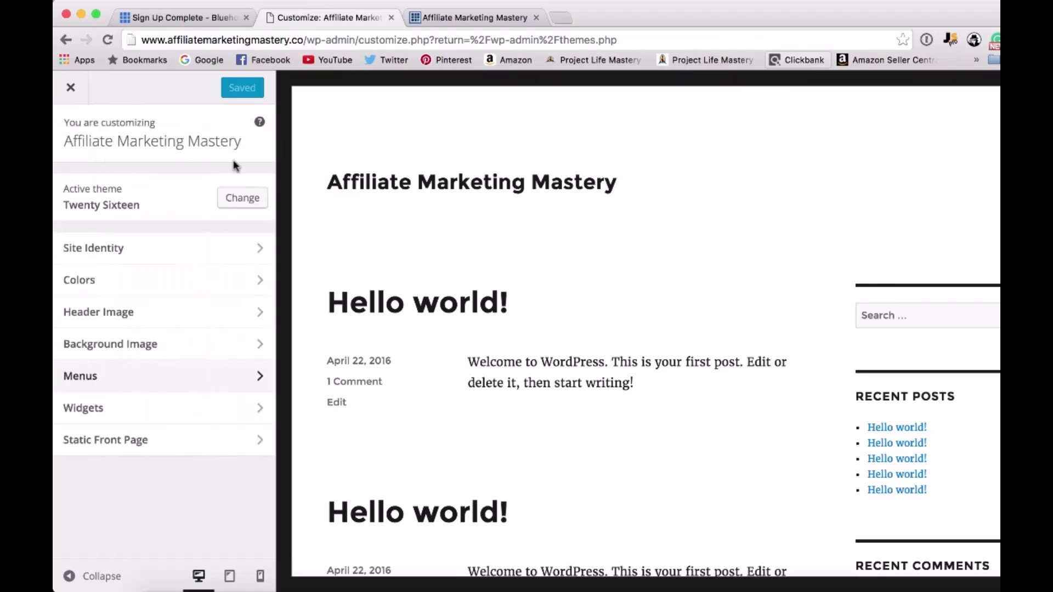
Open the Sidebar area in the customizer's Widgets section and compare its widgets with the site preview.
click(226, 402)
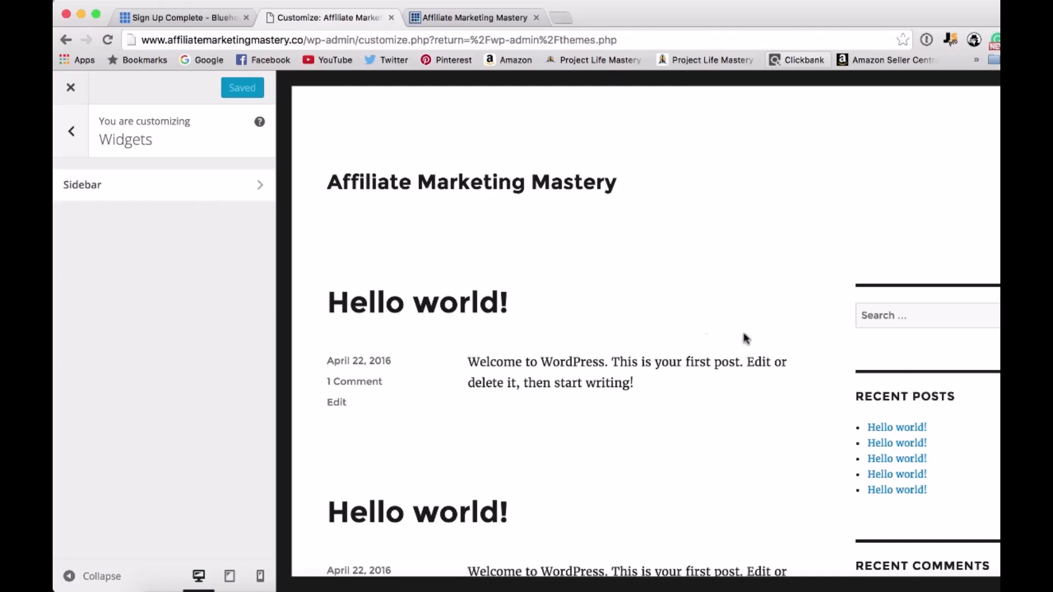
scroll(969, 428, down, 3)
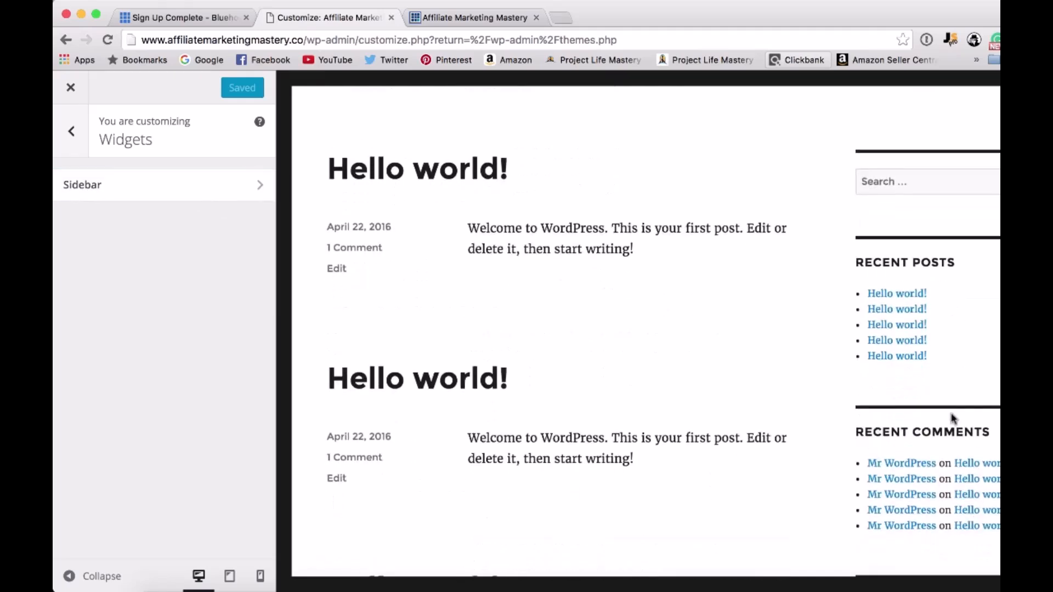
scroll(953, 419, up, 3)
click(258, 185)
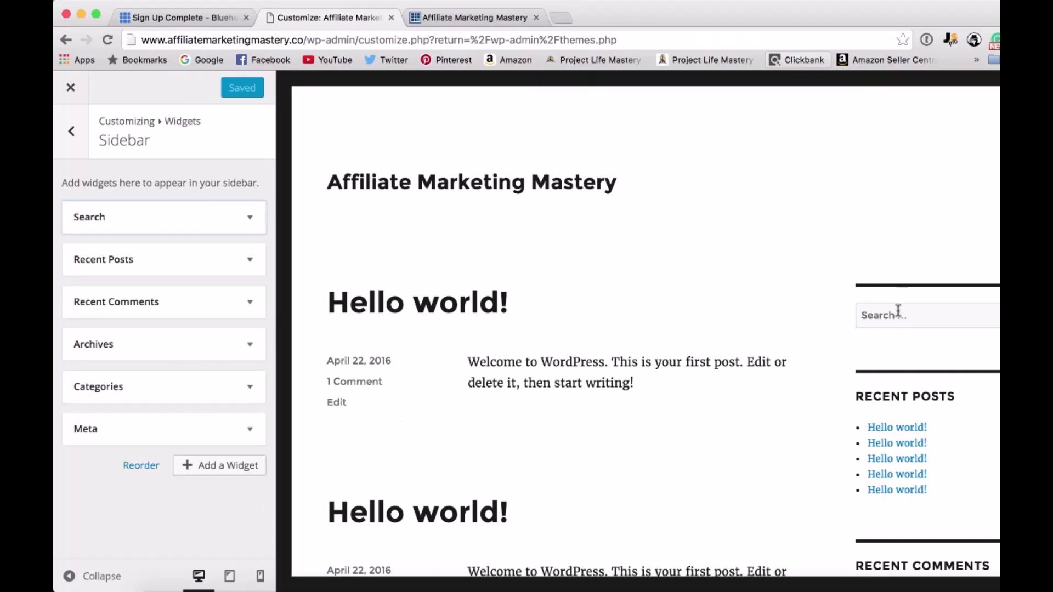
scroll(617, 348, down, 3)
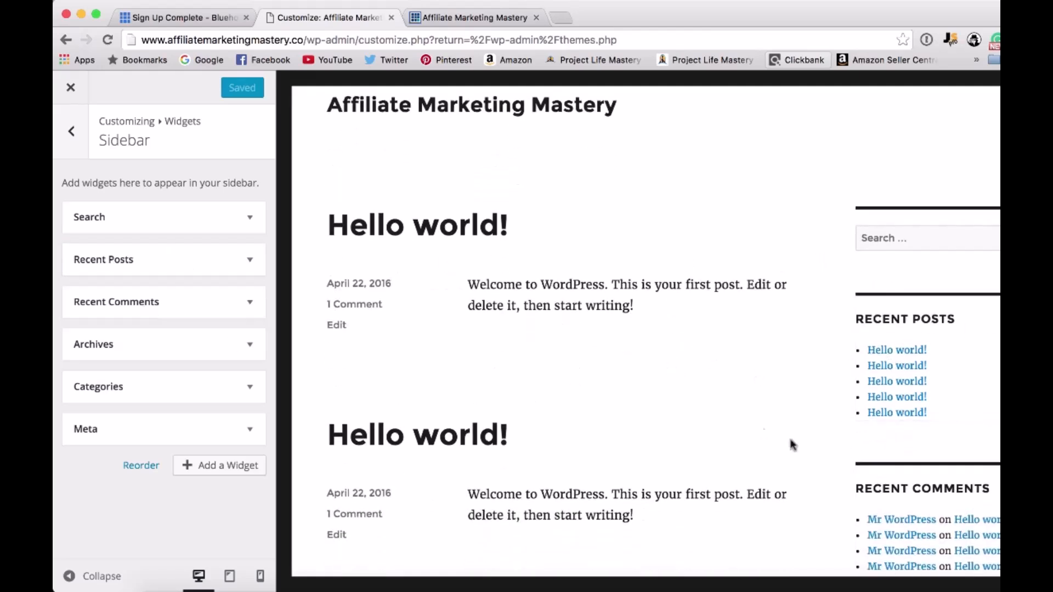
scroll(759, 430, down, 5)
scroll(611, 314, down, 4)
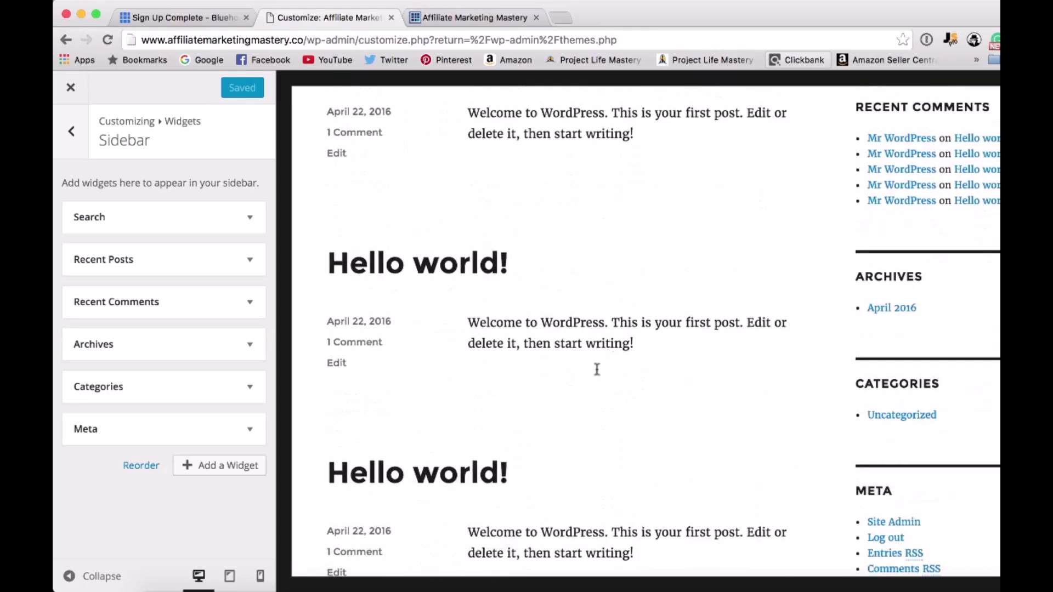
scroll(665, 299, up, 4)
Remove the Meta widget from the Sidebar area of the theme customizer.
scroll(664, 299, down, 2)
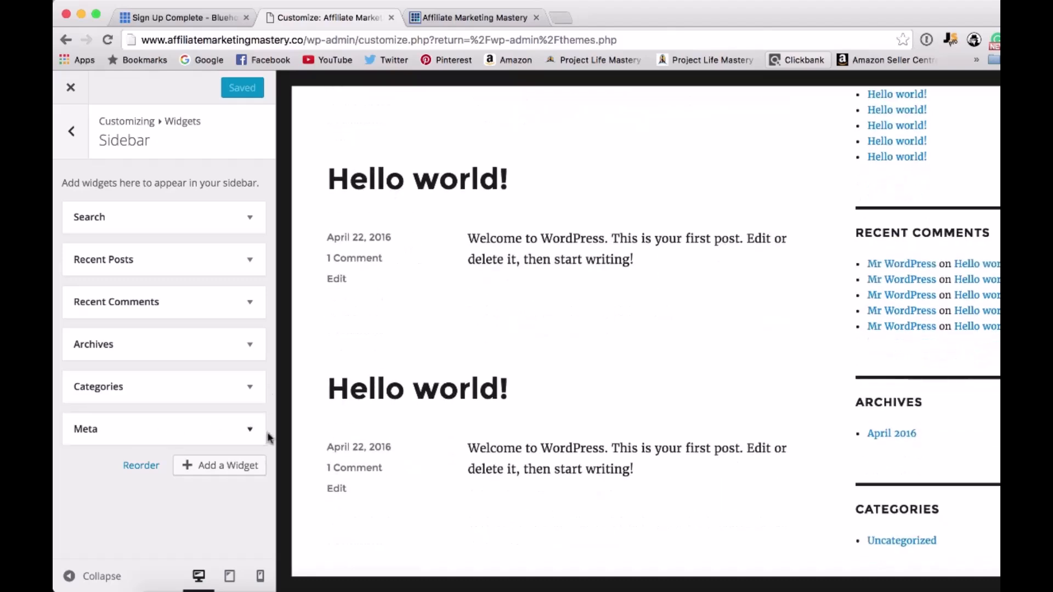
scroll(760, 448, down, 3)
scroll(761, 447, down, 1)
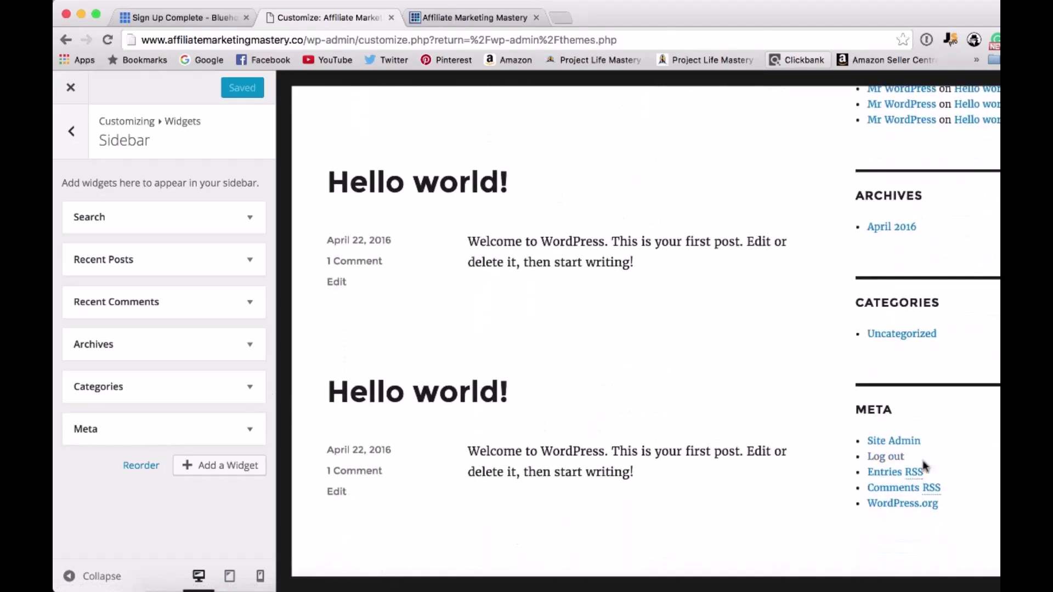
click(260, 423)
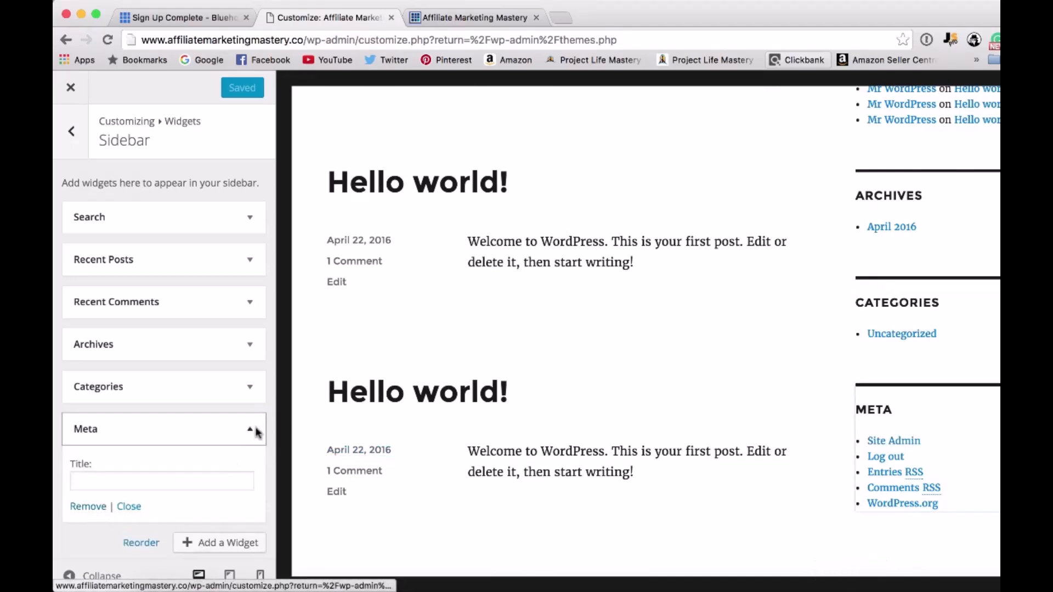
click(90, 507)
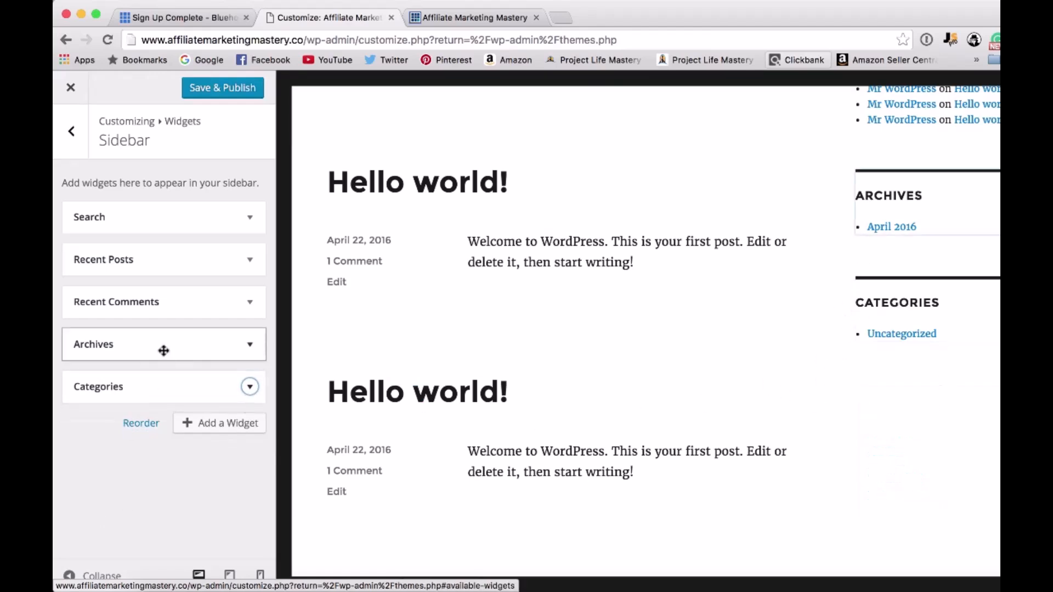
Remove the Archives and Recent Comments widgets from the Sidebar area.
click(250, 342)
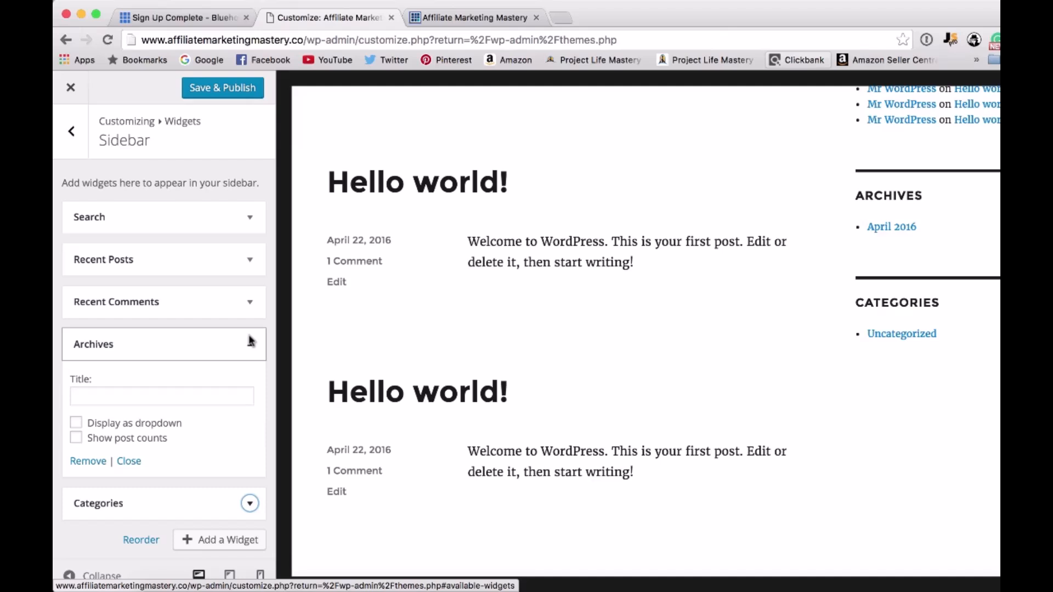
click(97, 465)
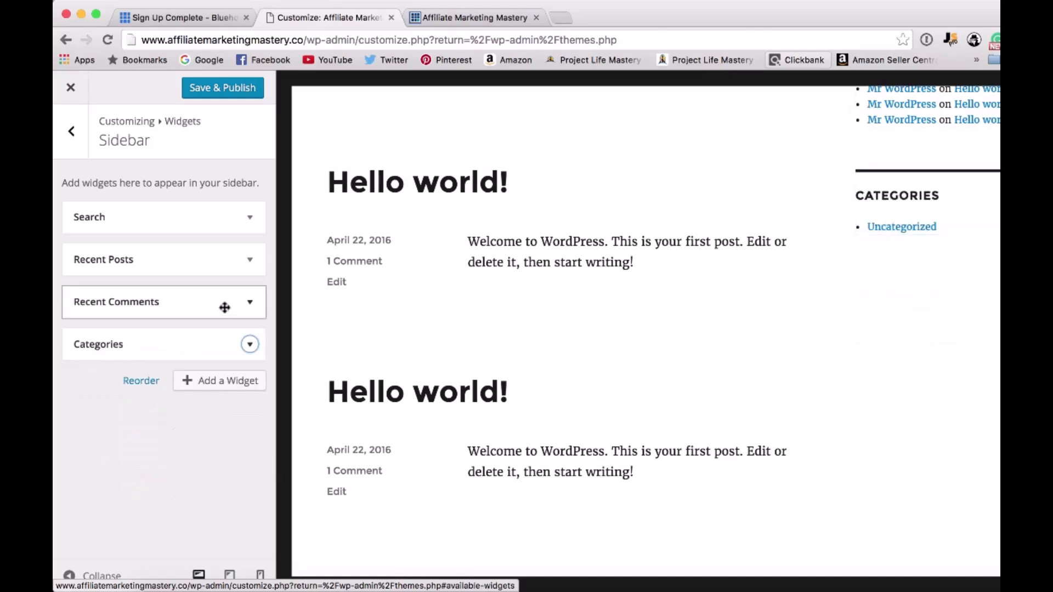
click(251, 302)
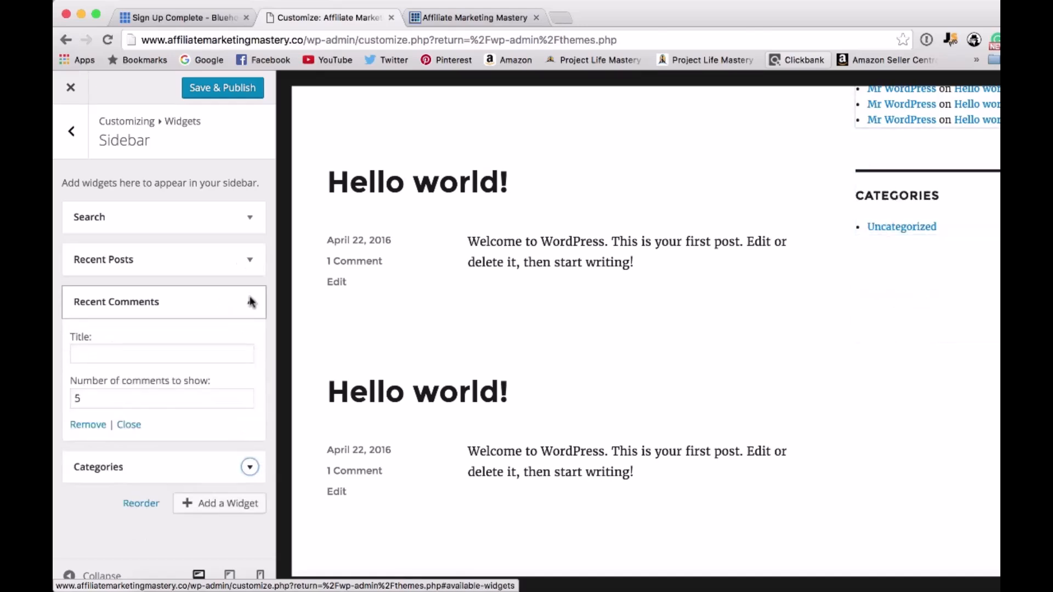
click(89, 426)
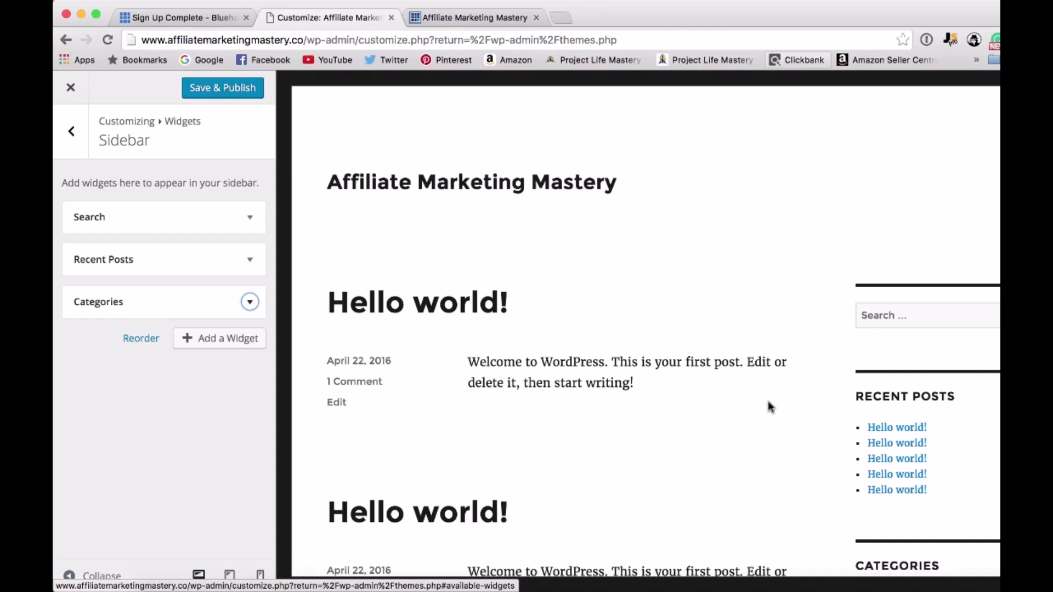
Move the Search widget below Categories in the Sidebar area, then save and publish the customizer changes.
scroll(813, 494, down, 3)
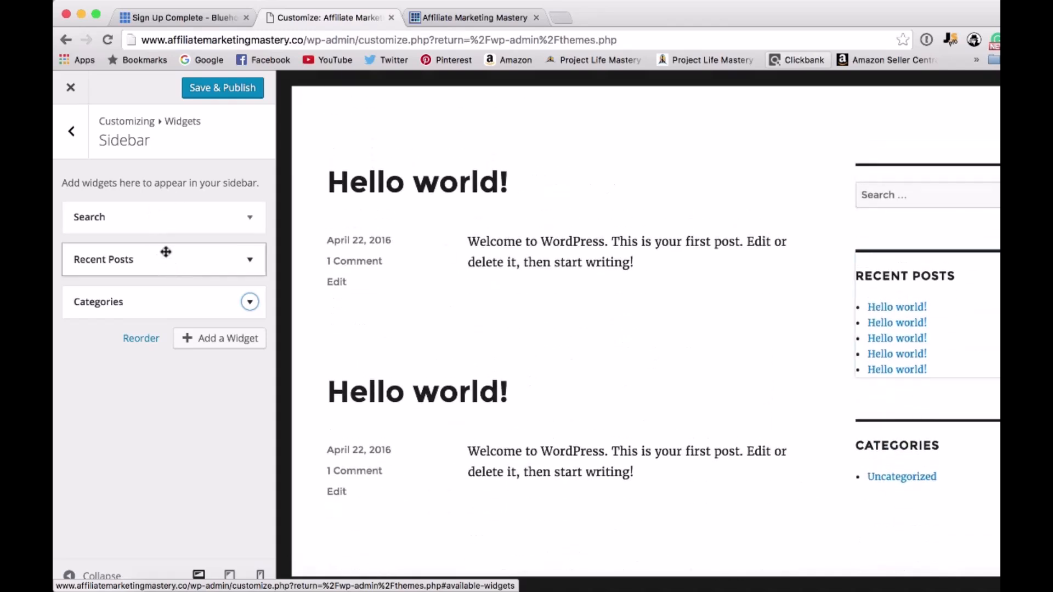
drag(124, 215, 123, 301)
scroll(584, 219, up, 3)
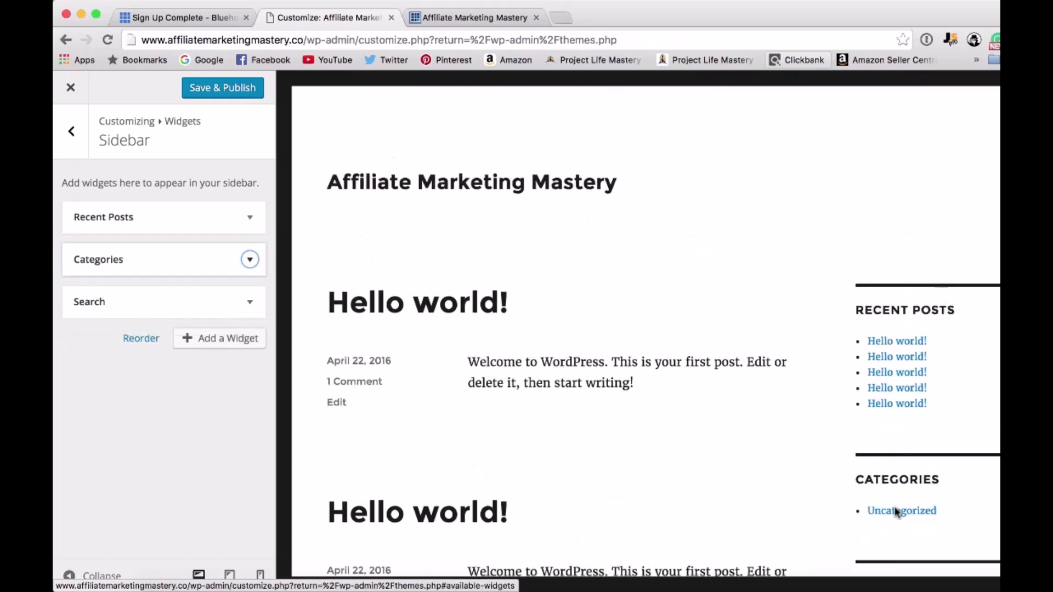
scroll(726, 430, down, 3)
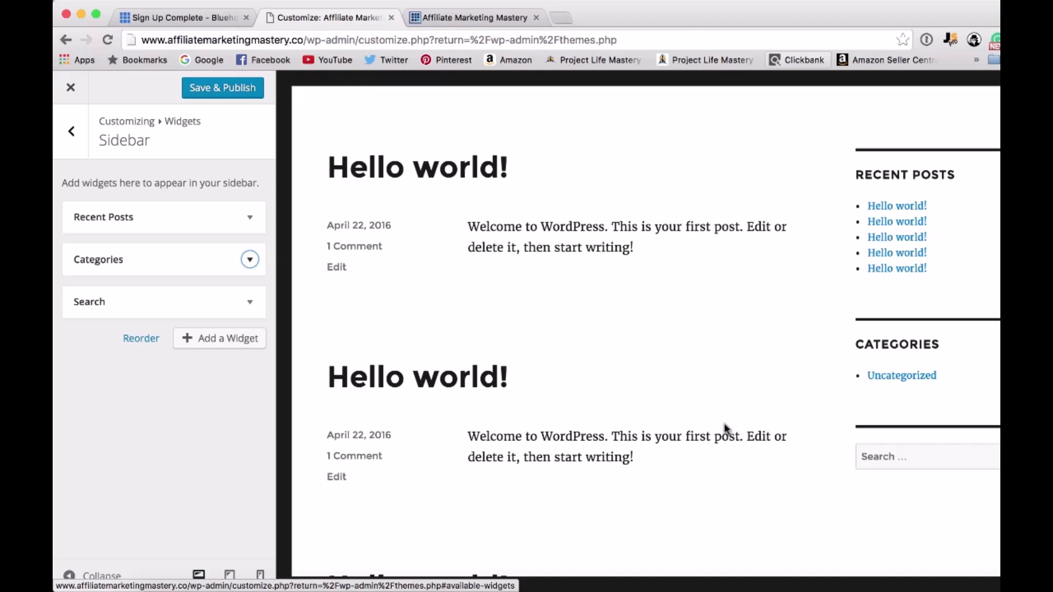
scroll(725, 430, up, 3)
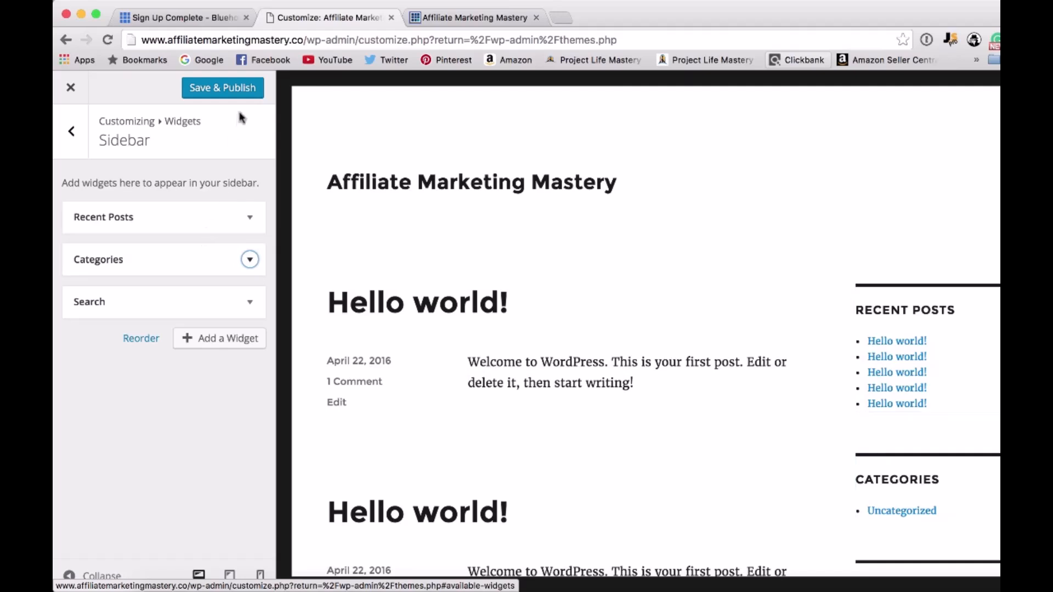
click(248, 90)
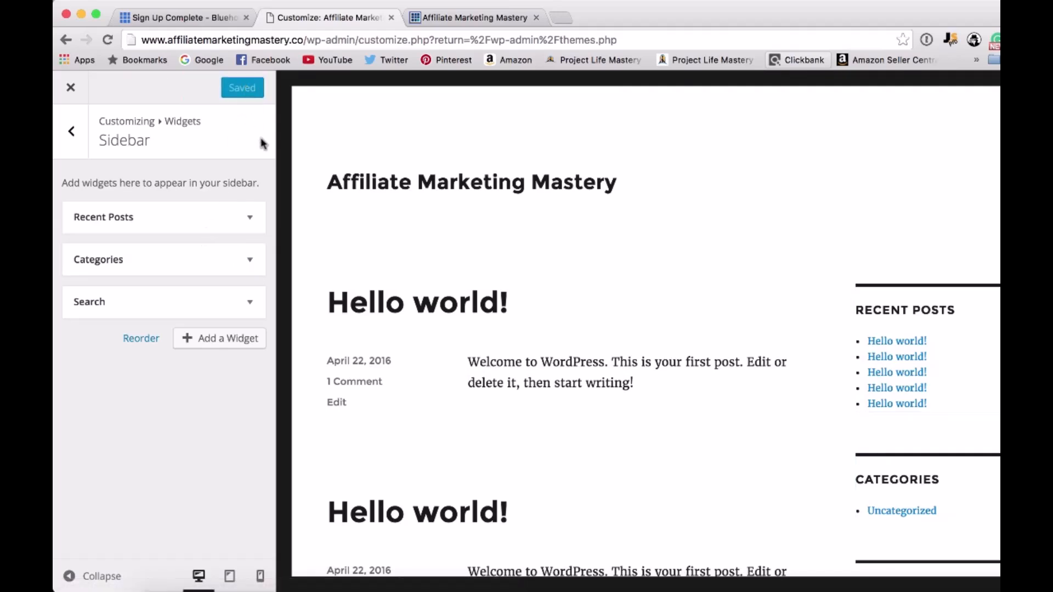
Review the customizer's Static Front Page options and close the customizer to return to the Themes page.
click(77, 133)
click(81, 134)
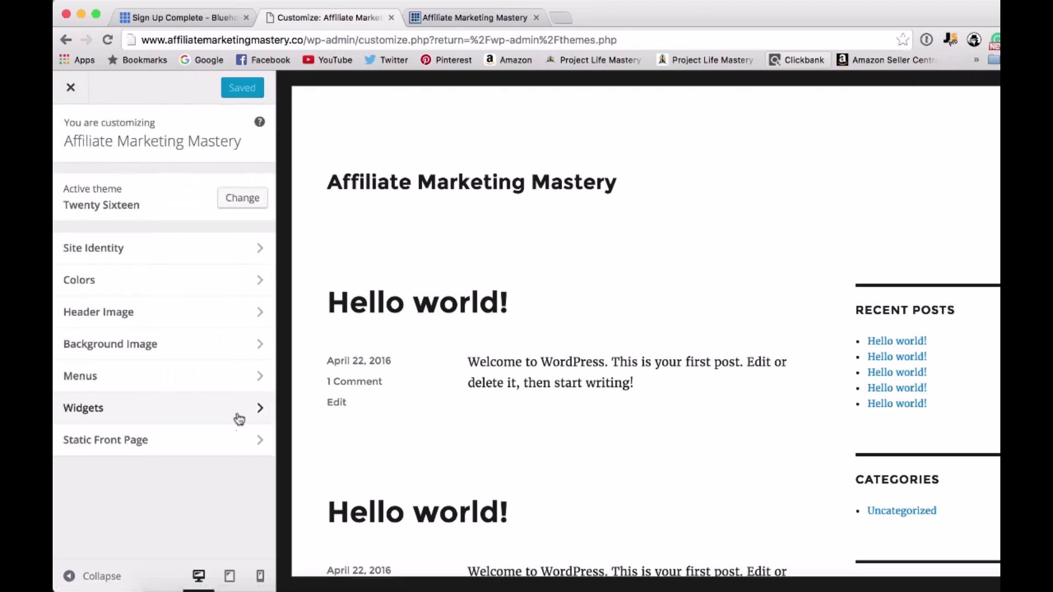
click(115, 441)
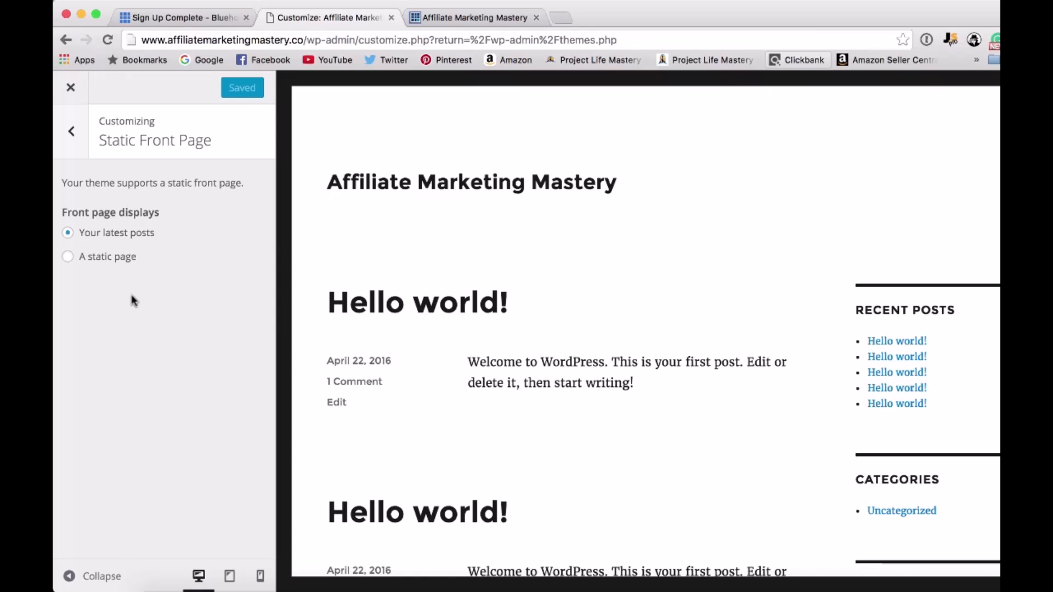
click(66, 86)
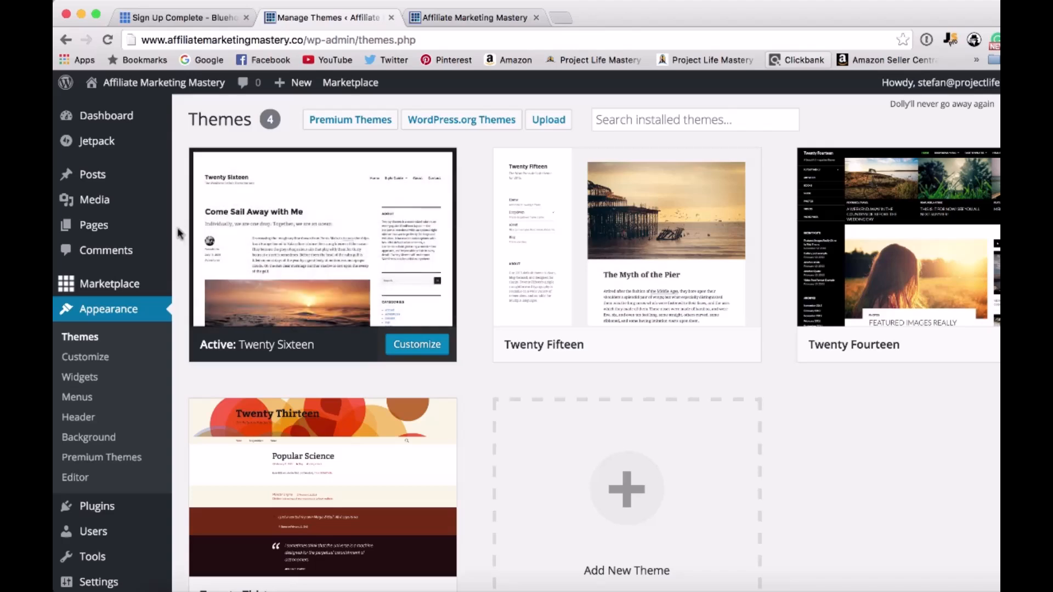
scroll(176, 228, down, 2)
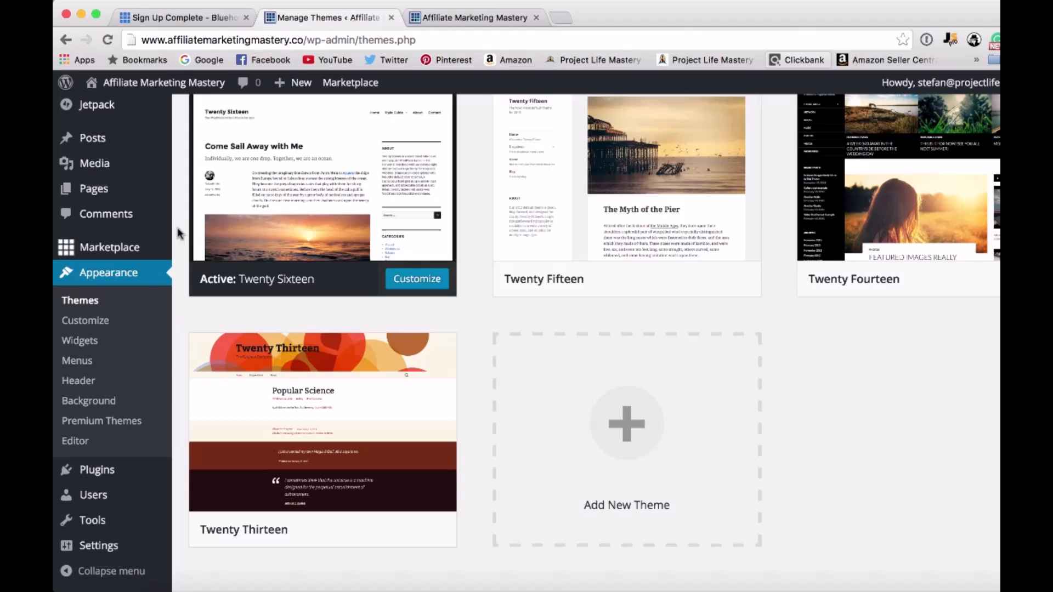
scroll(177, 228, up, 2)
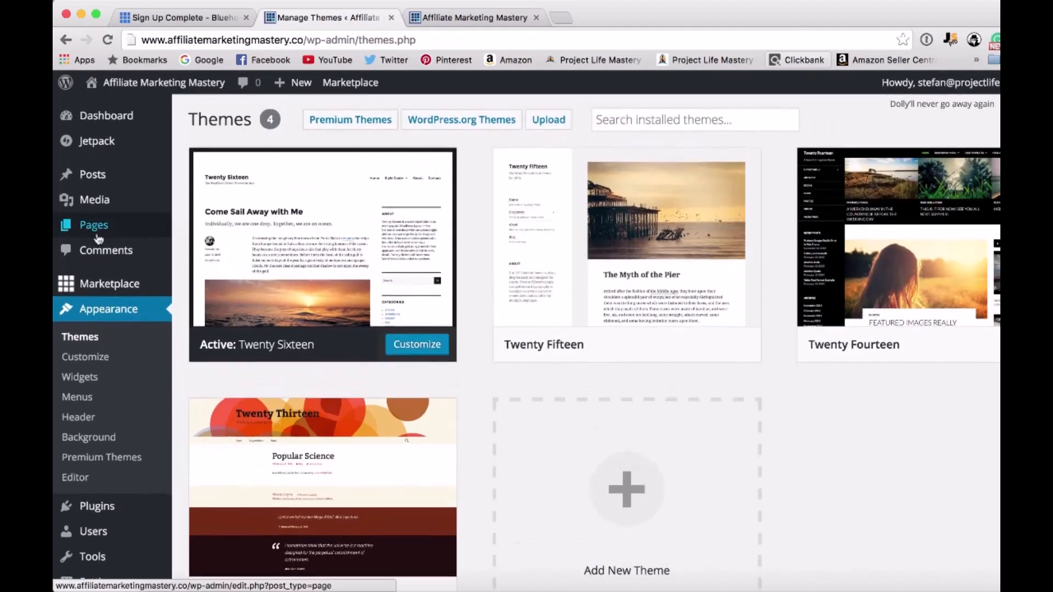
mouse_move(98, 238)
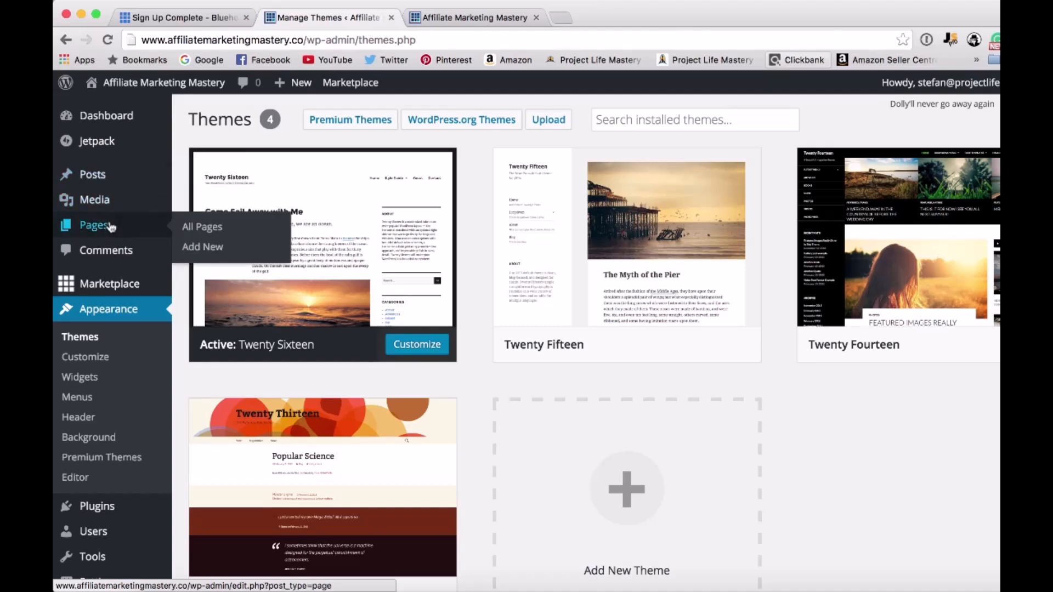
View the live site's homepage and look through its sample posts and sidebar.
click(439, 18)
scroll(544, 414, down, 3)
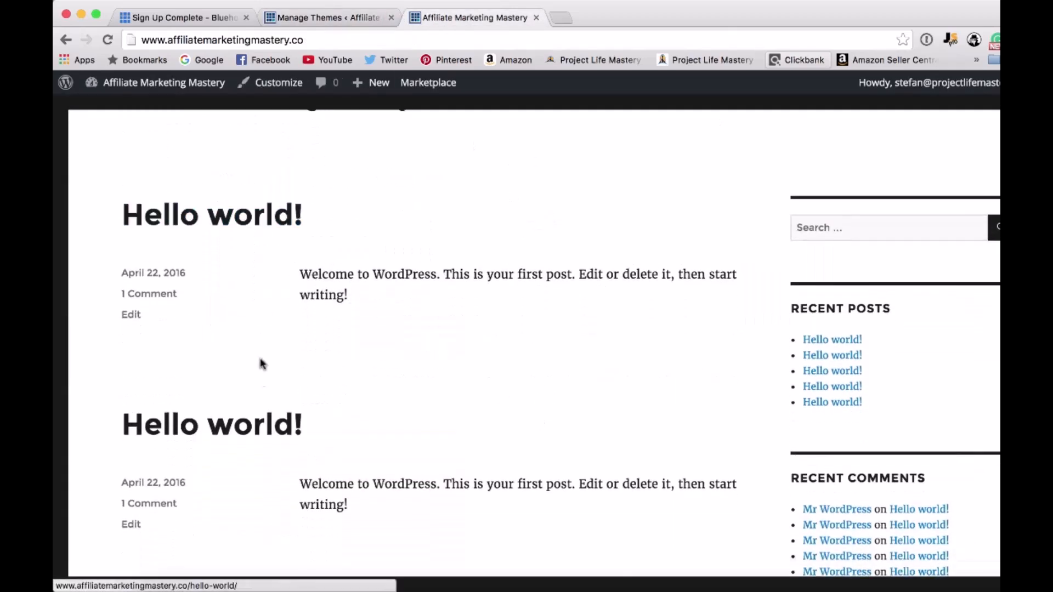
scroll(296, 538, down, 10)
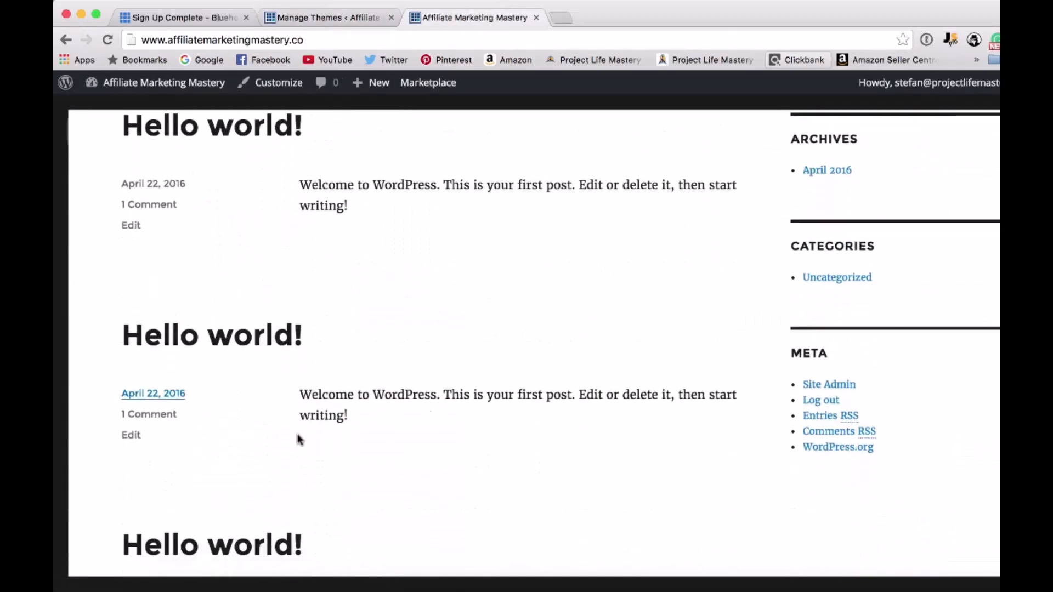
scroll(439, 440, down, 5)
scroll(423, 461, up, 15)
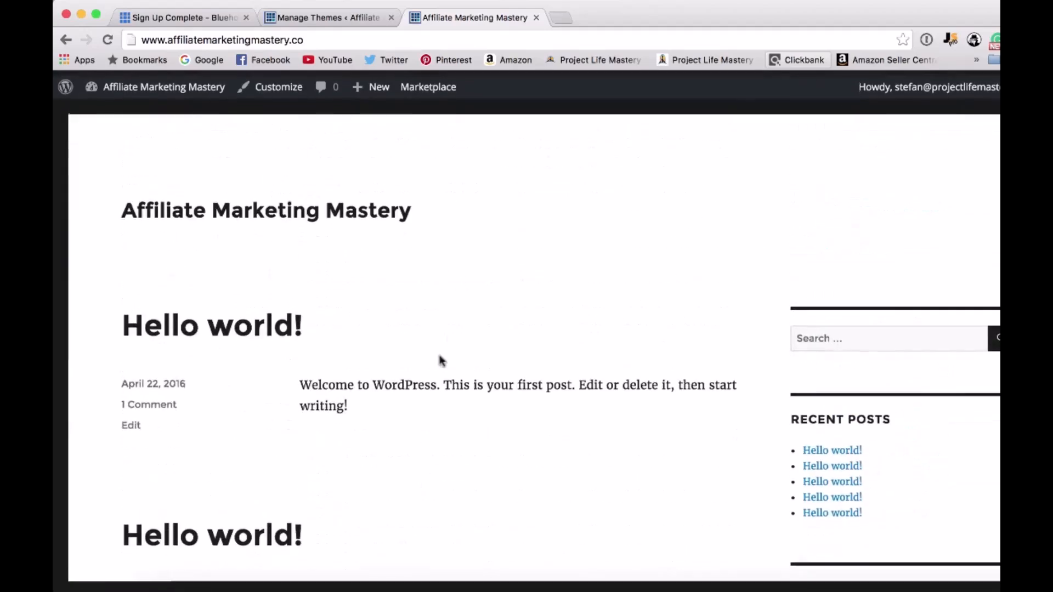
Open the list of all pages in the WordPress admin and move every Sample Page entry to the trash.
click(328, 17)
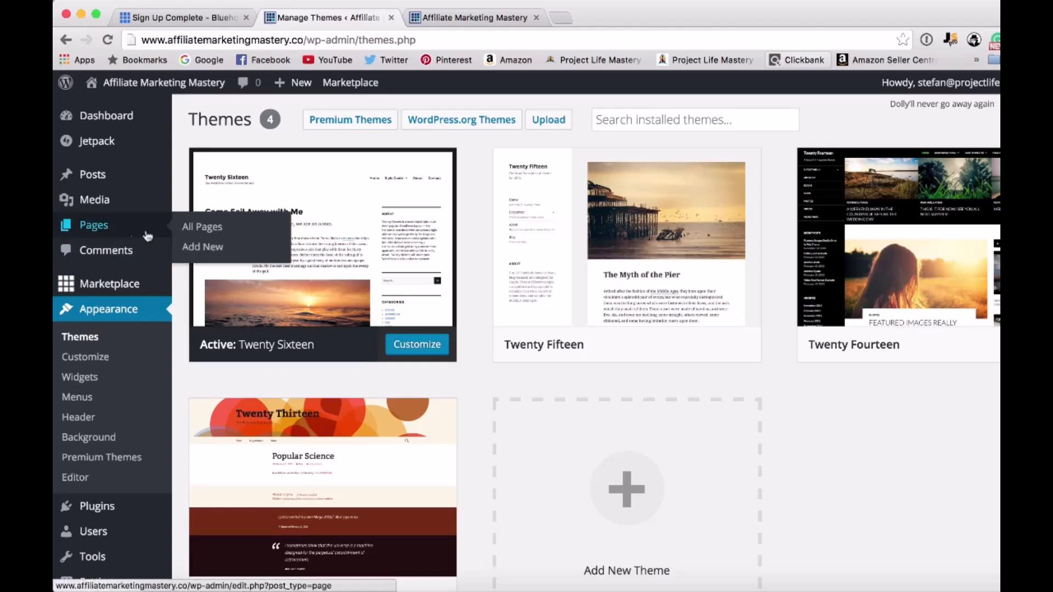
click(184, 235)
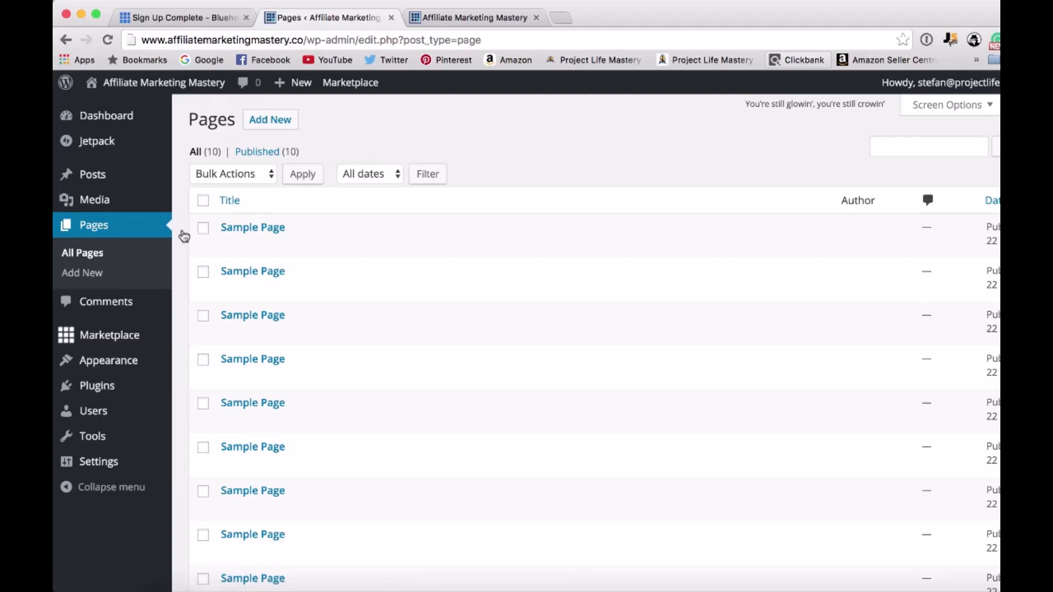
scroll(203, 236, down, 3)
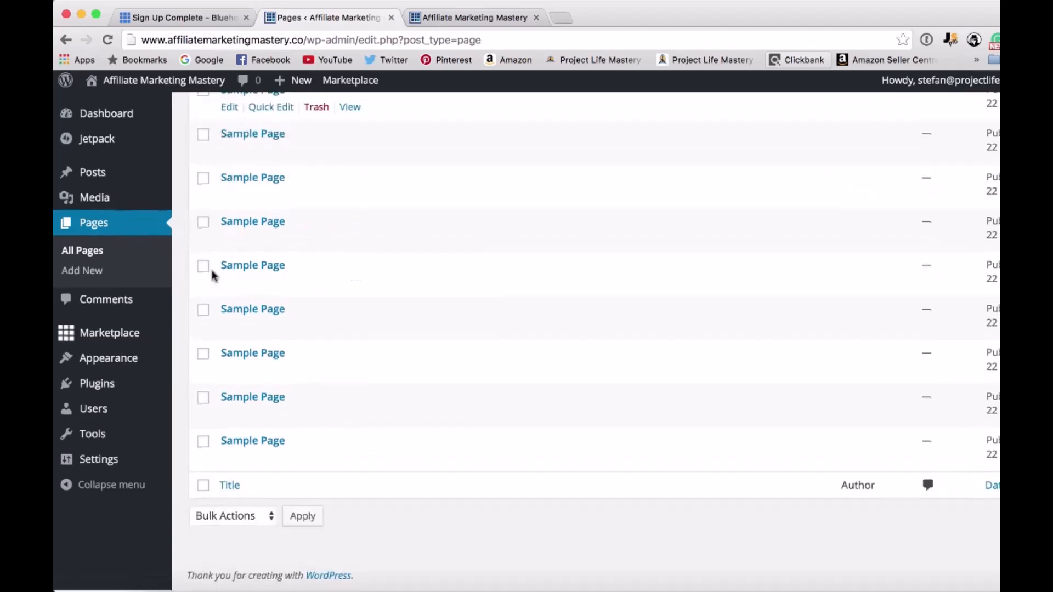
scroll(202, 266, up, 3)
click(203, 200)
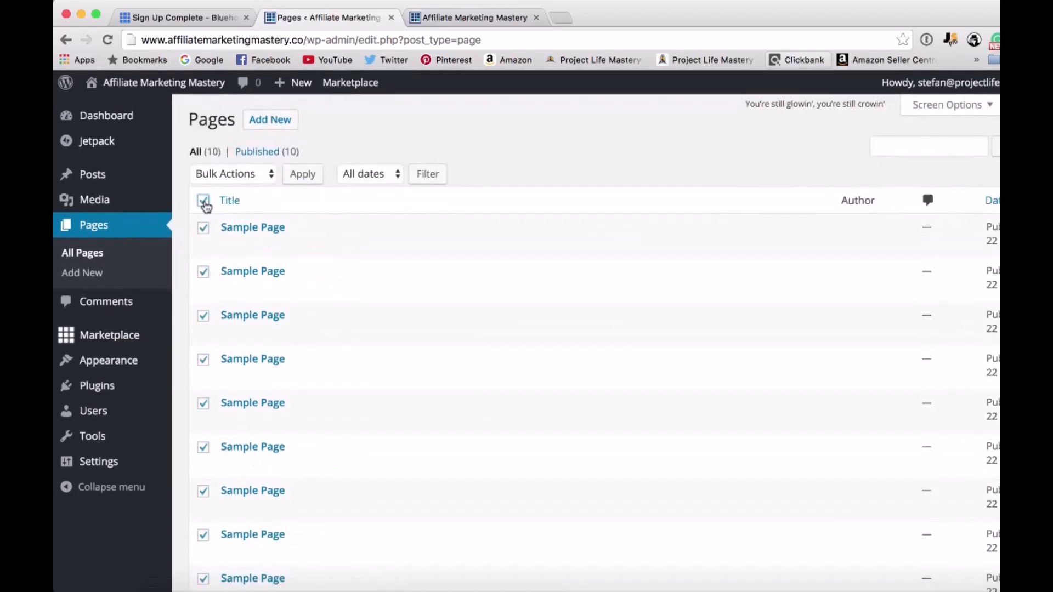
click(236, 179)
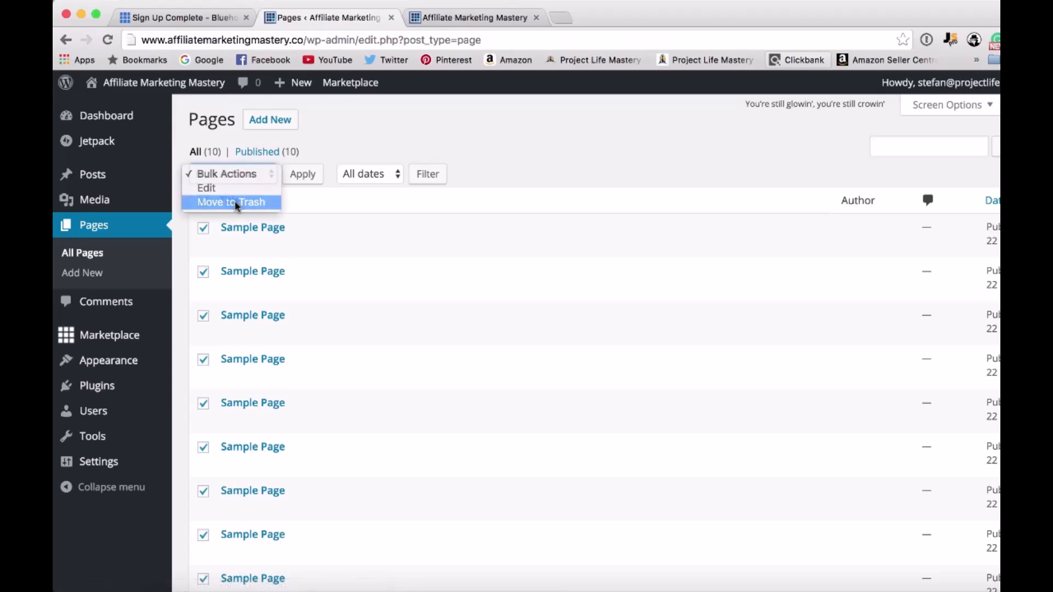
click(235, 202)
scroll(345, 402, down, 3)
scroll(345, 402, up, 3)
click(301, 176)
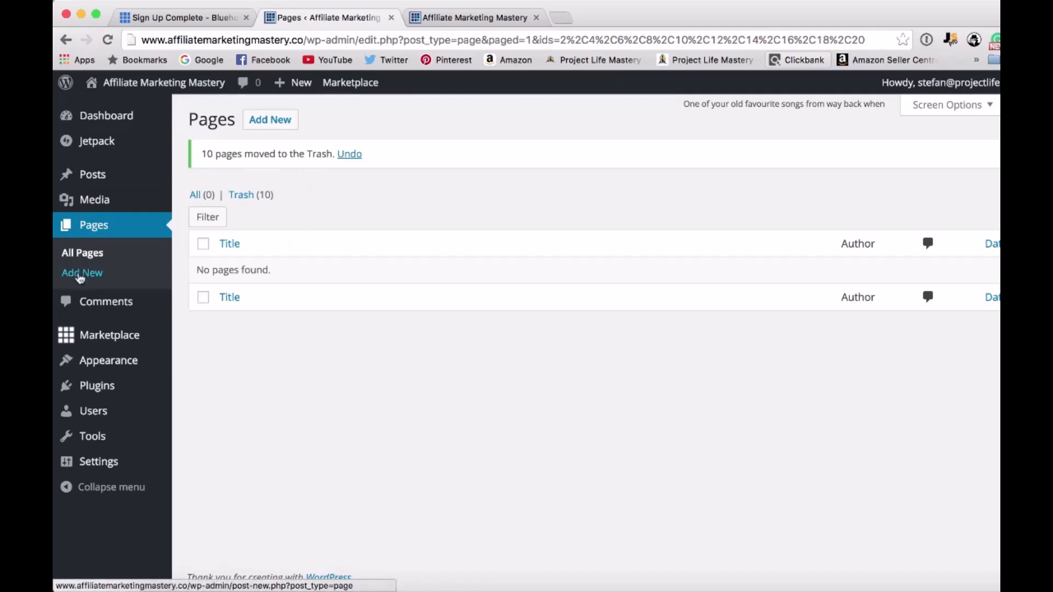
Add a new page titled "About" with the body text "This is coming soon." and publish it.
click(264, 130)
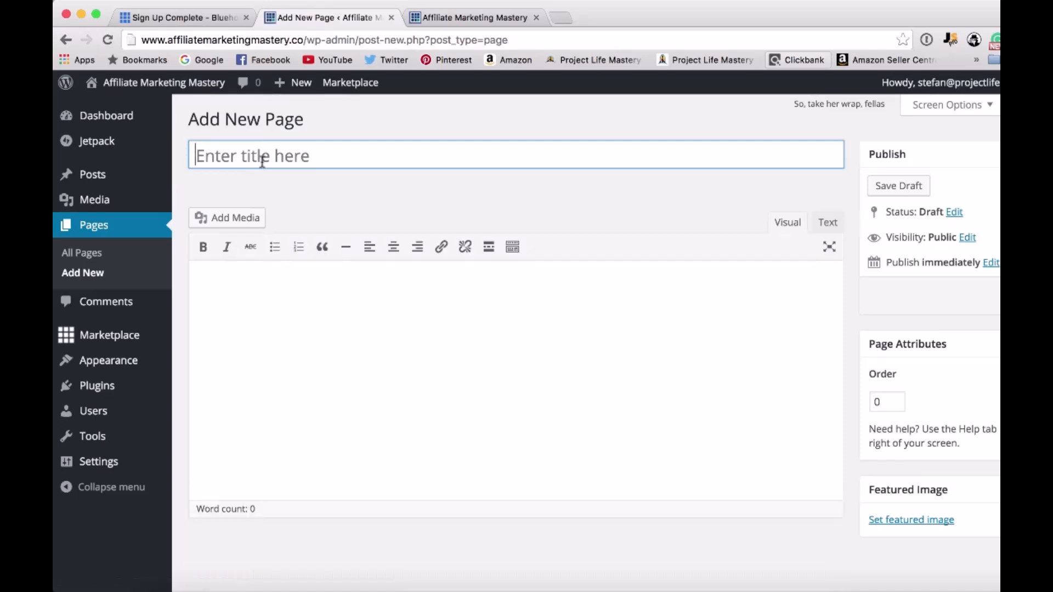
text(About)
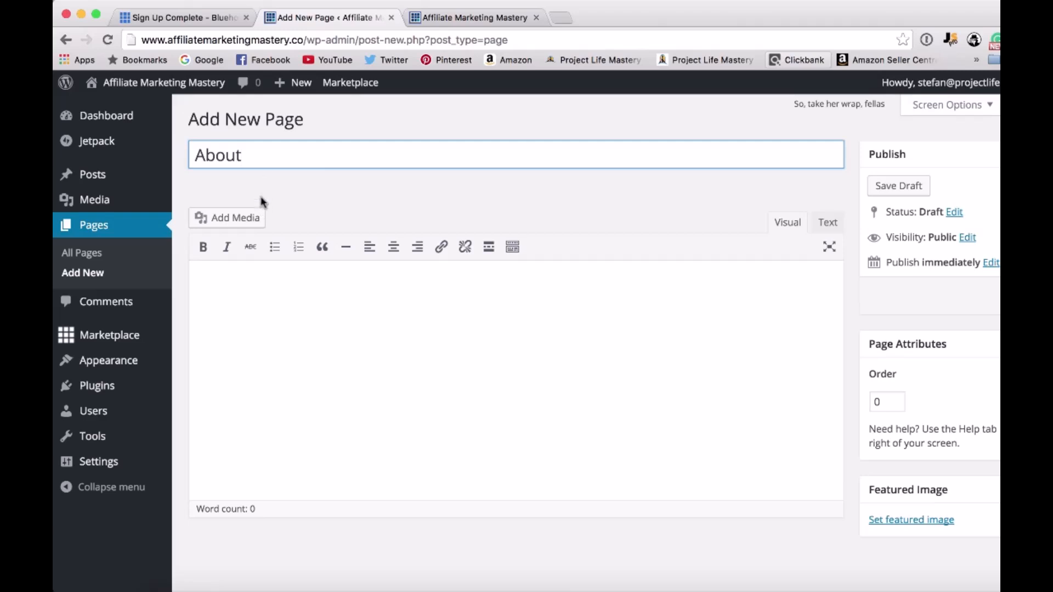
click(341, 294)
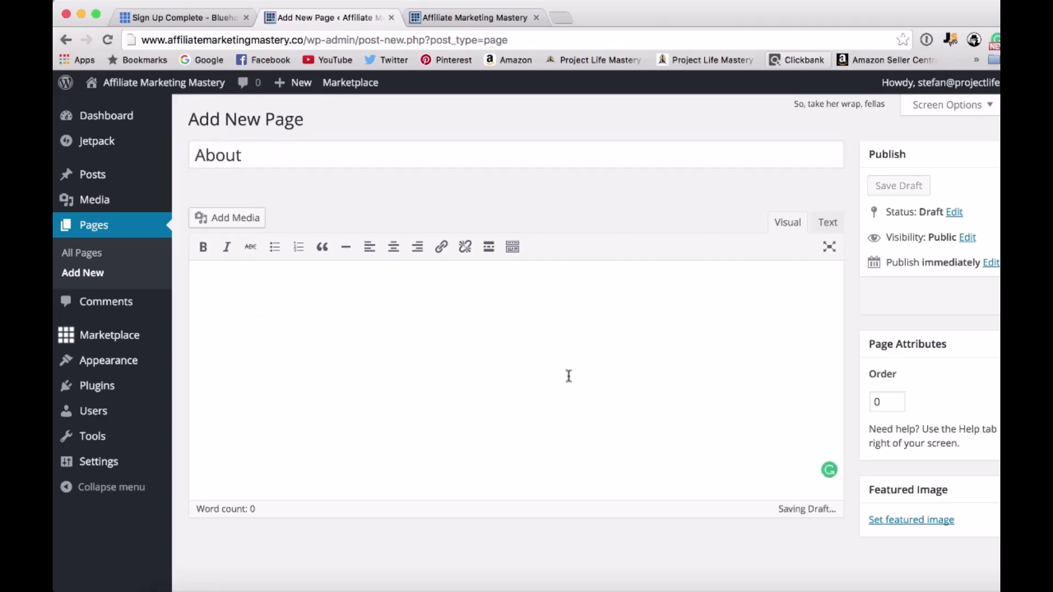
text(This is com)
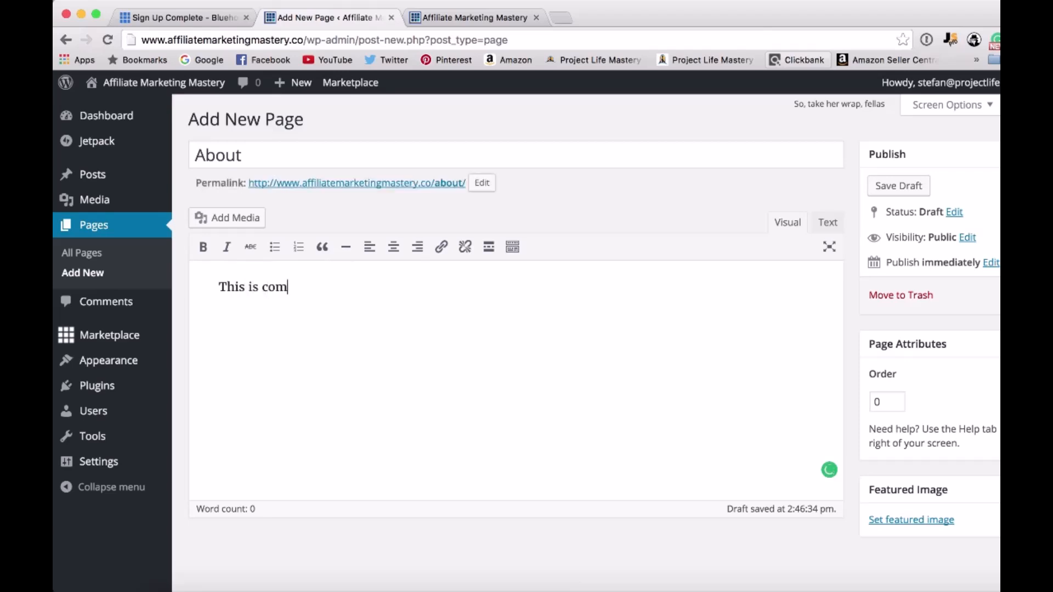
text(ing soon.)
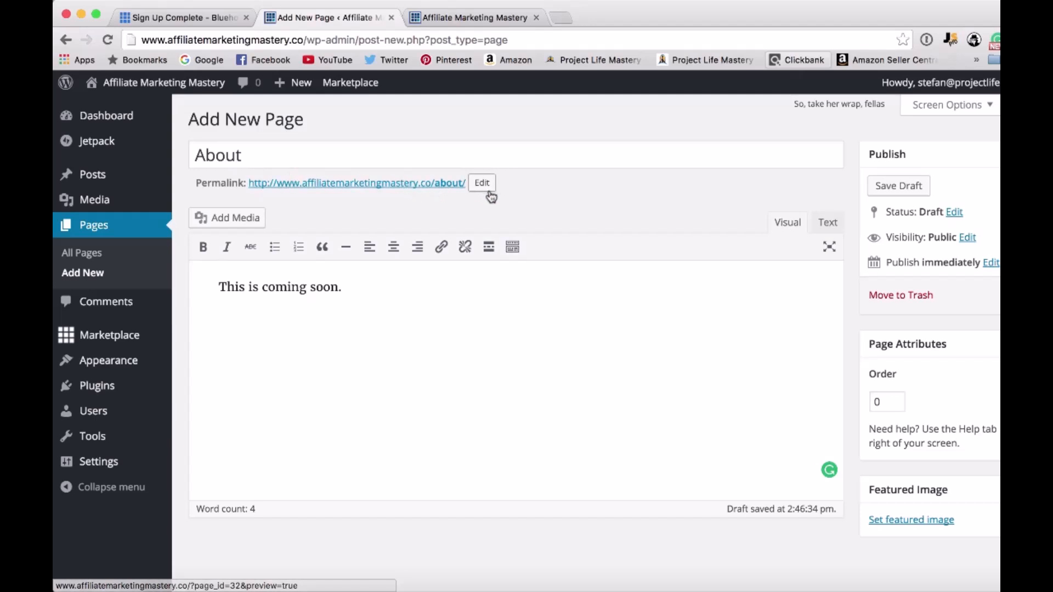
click(466, 287)
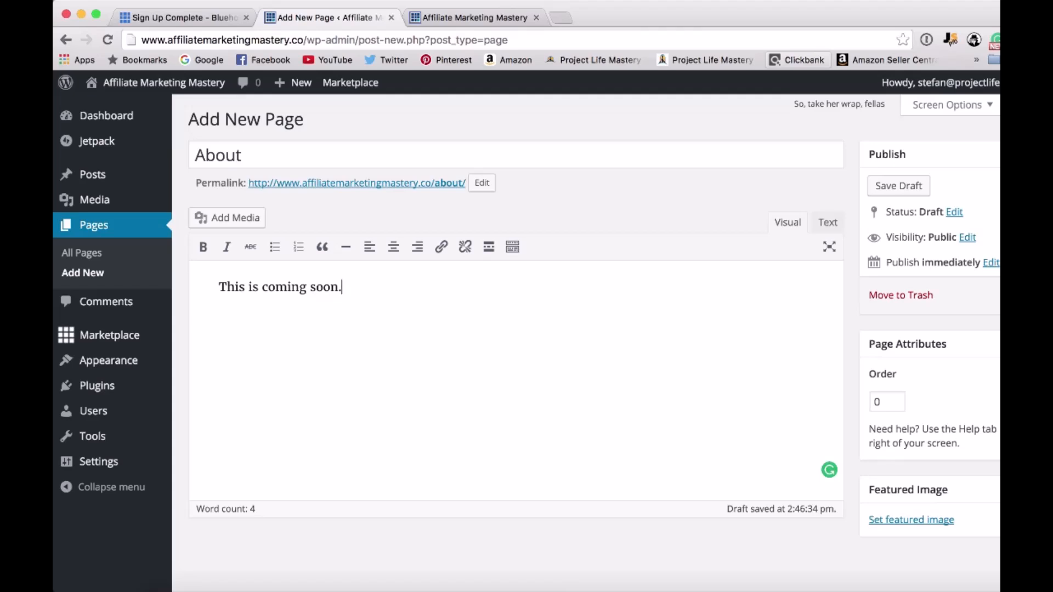
click(987, 296)
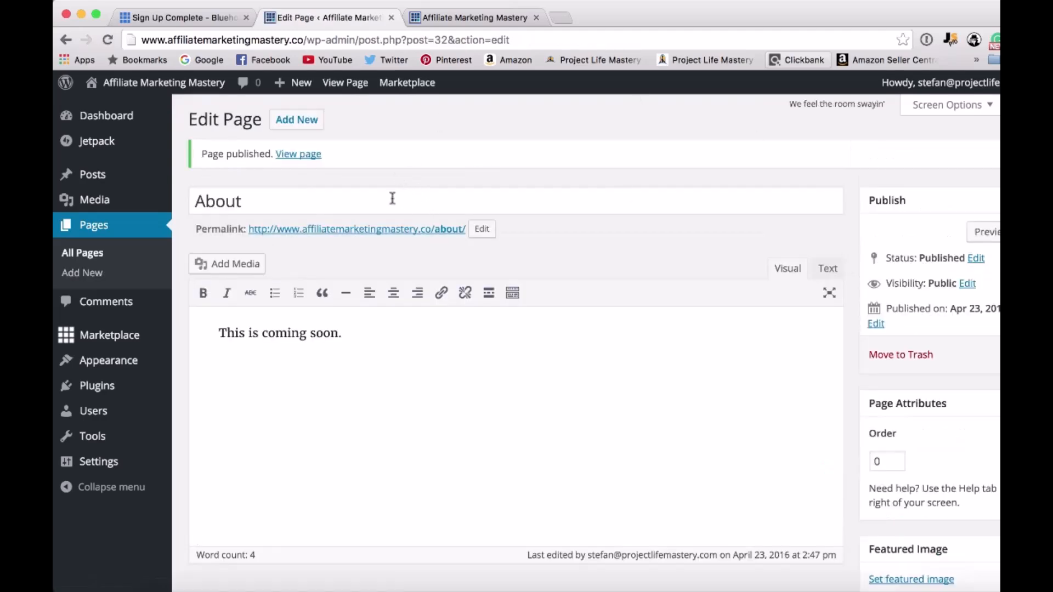
View the published About page on the live site and close it to return to the page editor.
super+click(303, 157)
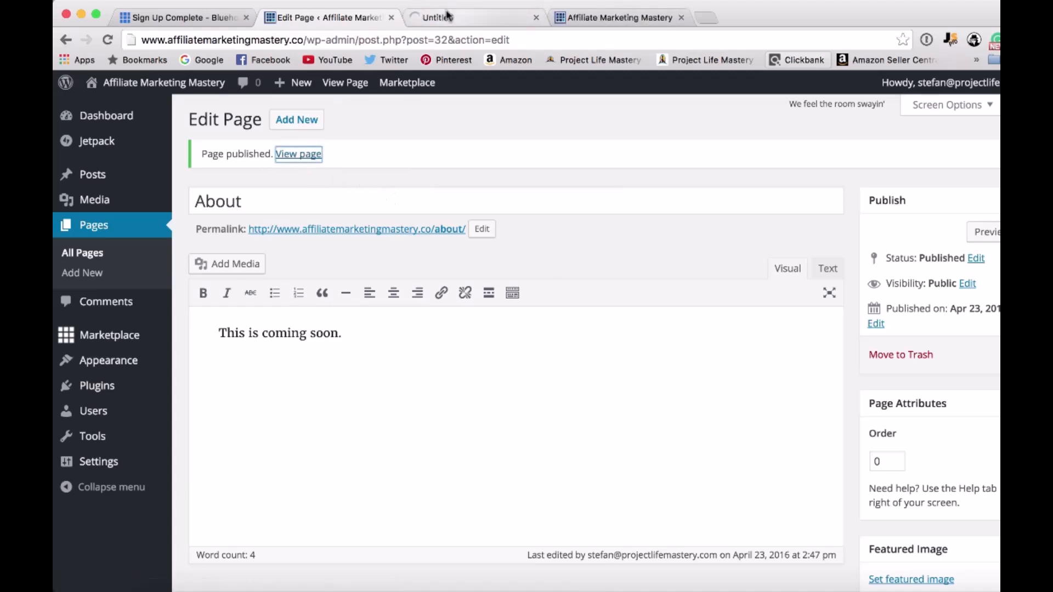
click(447, 17)
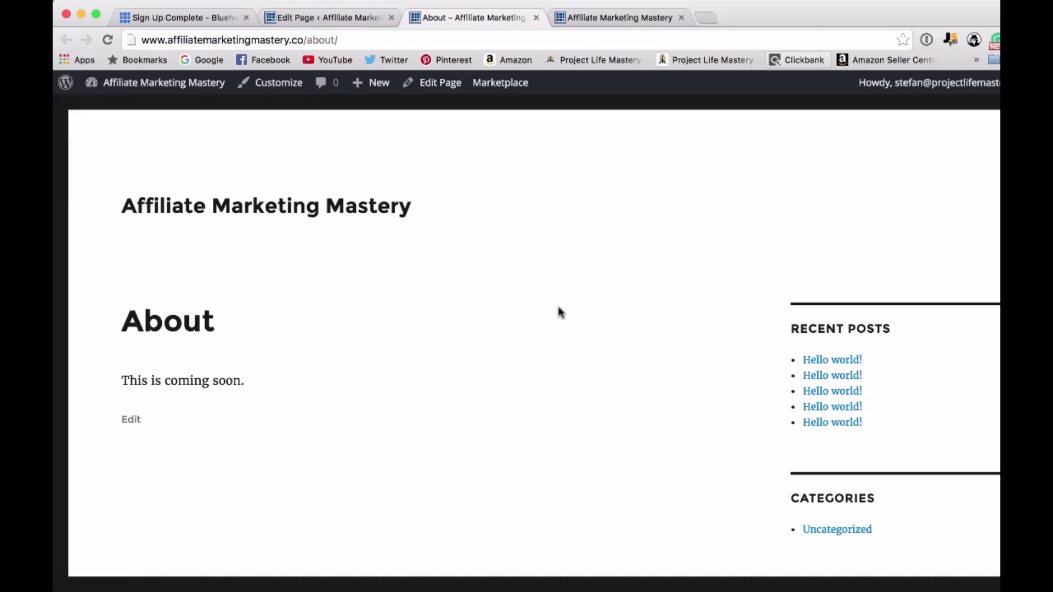
scroll(558, 308, down, 3)
scroll(558, 323, up, 3)
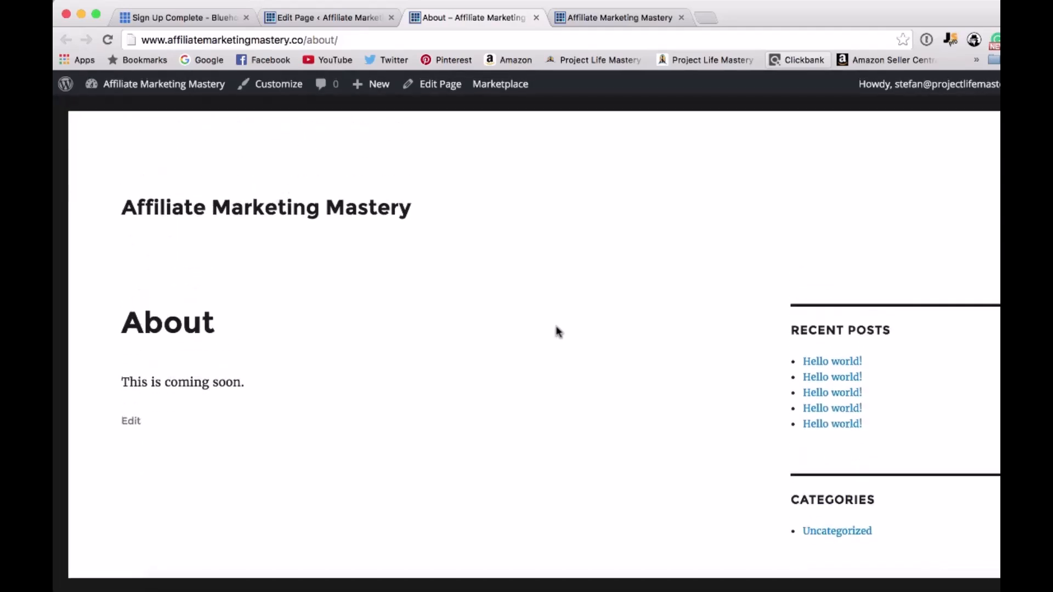
click(536, 17)
Add a new page titled "Contact" with the body text "This page is coming soon." and publish it.
click(295, 123)
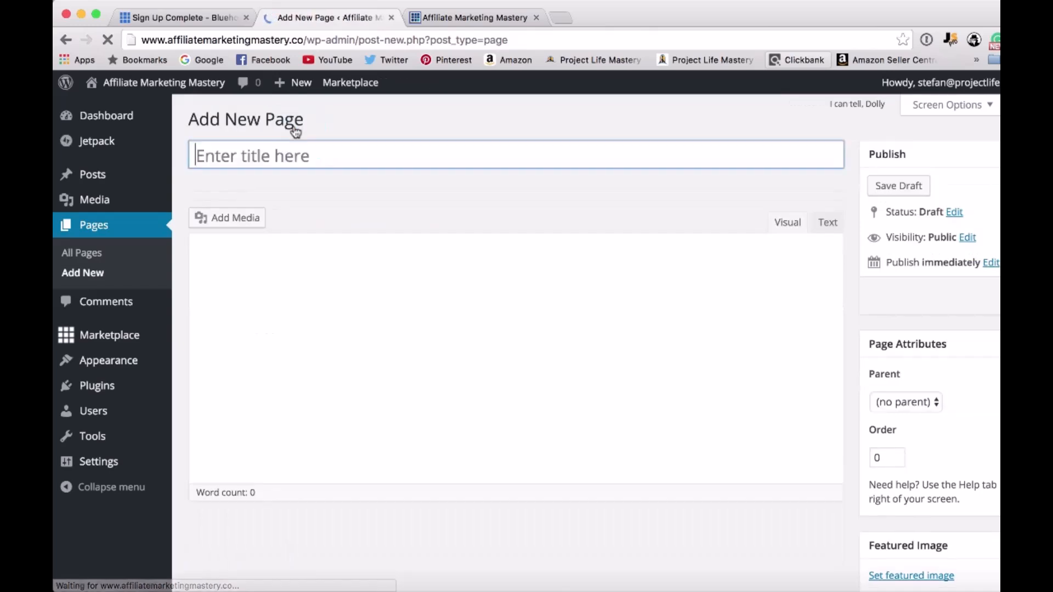
click(282, 153)
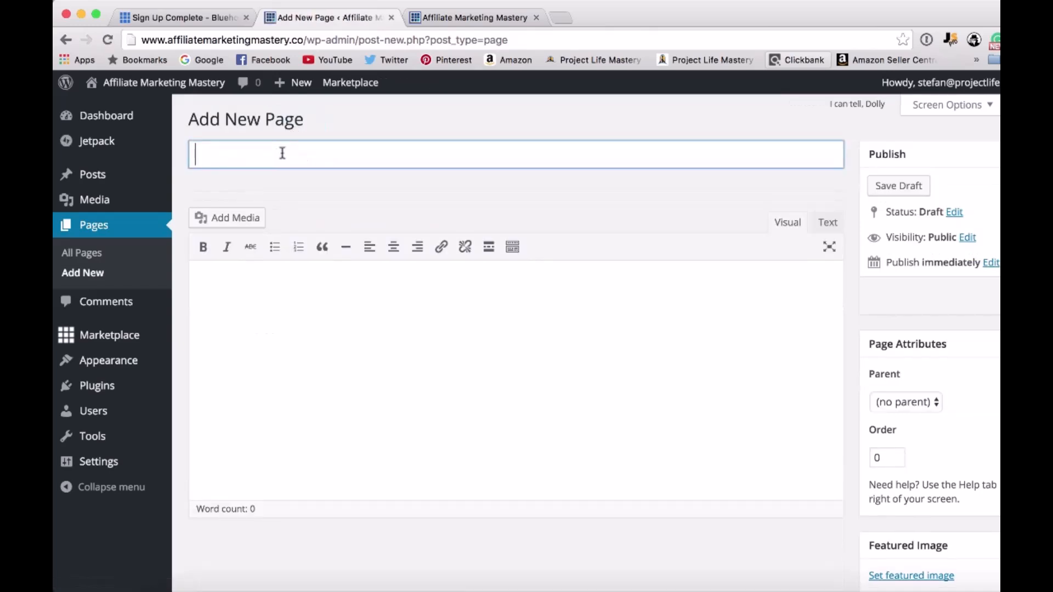
text(Contact)
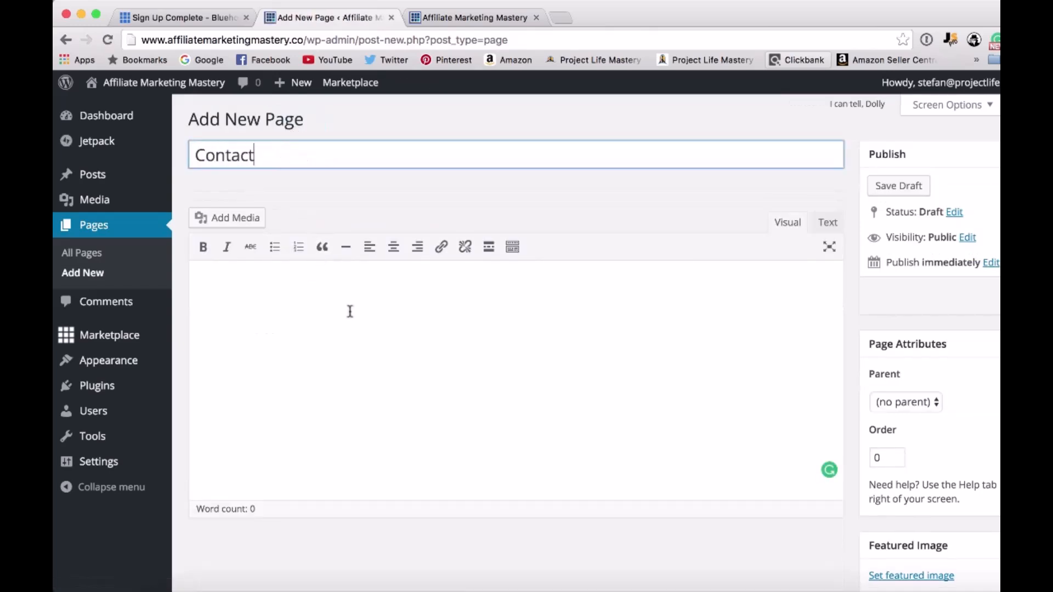
click(379, 356)
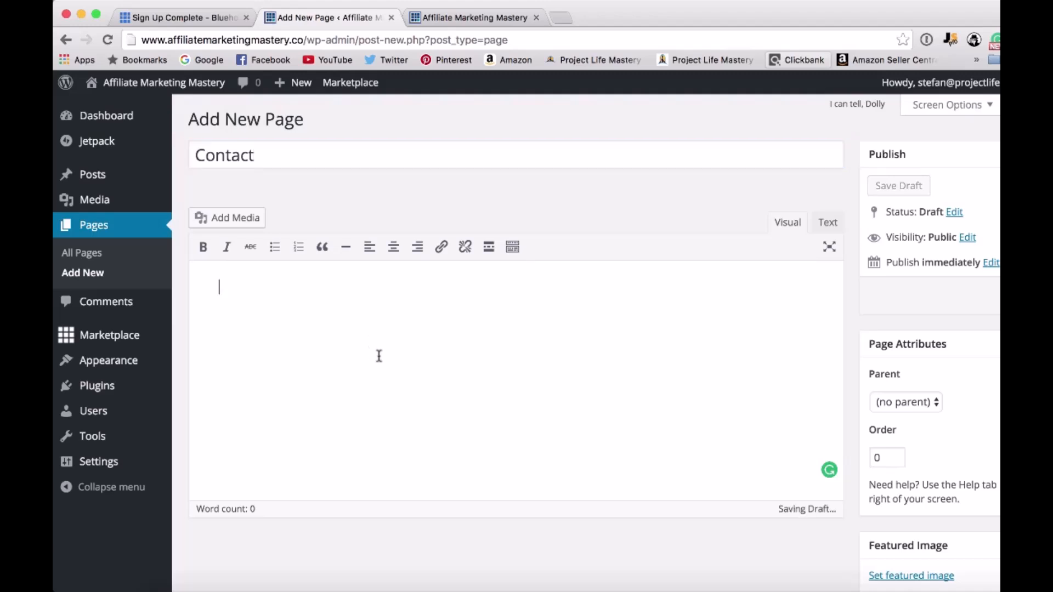
text(This page is coming soon.)
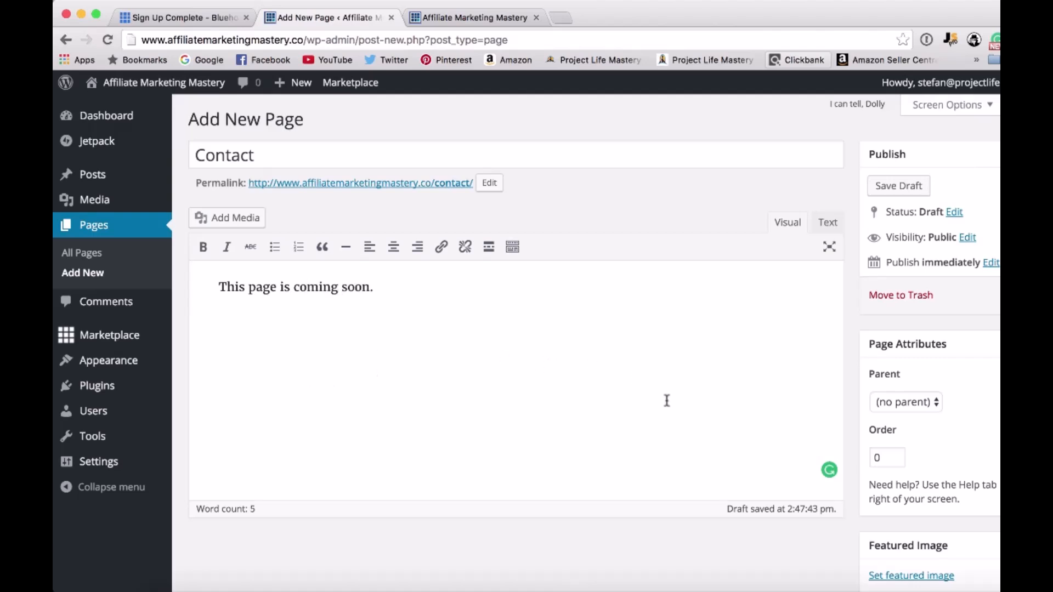
scroll(800, 391, down, 2)
scroll(799, 392, up, 2)
click(899, 186)
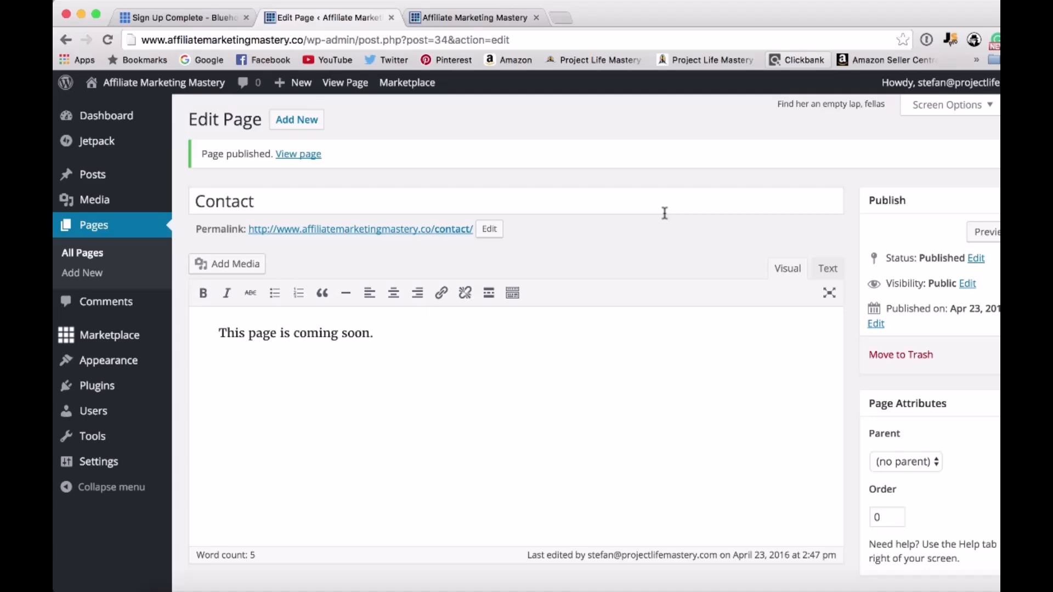
Create a new site menu named "Navigation Menu".
mouse_move(116, 371)
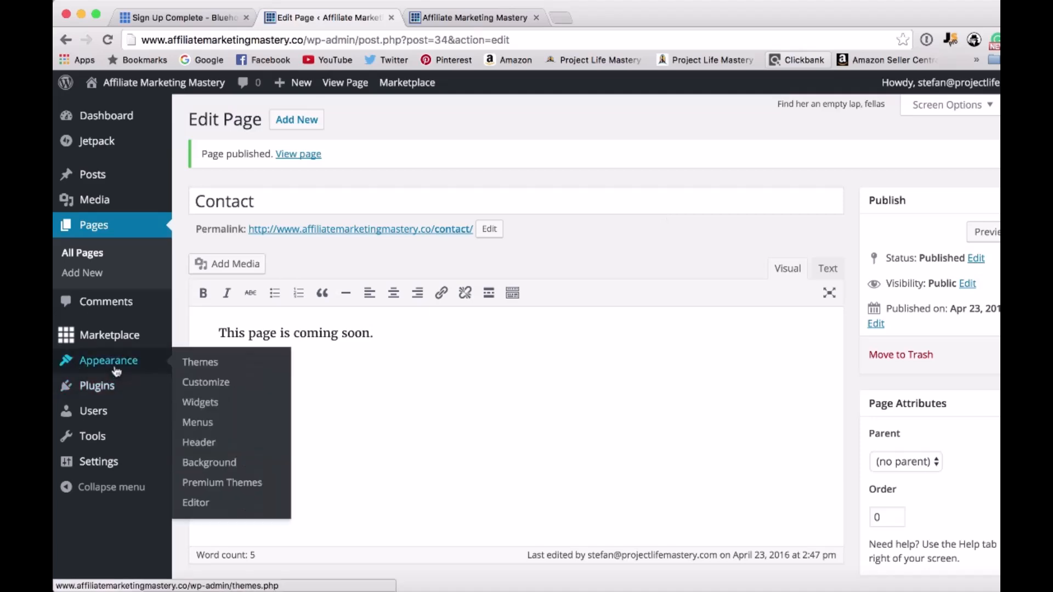
click(199, 424)
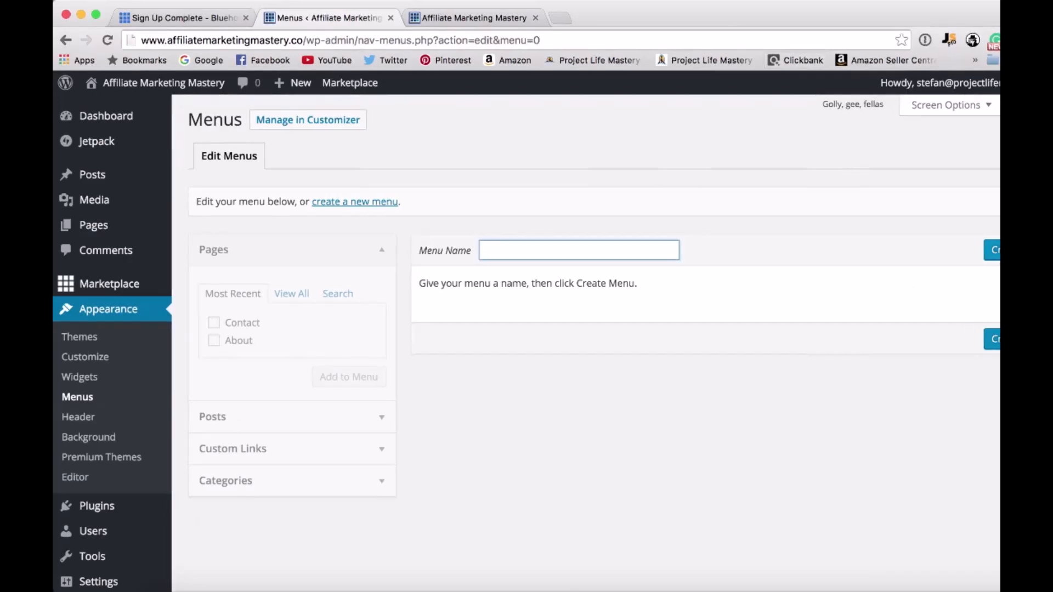
click(995, 250)
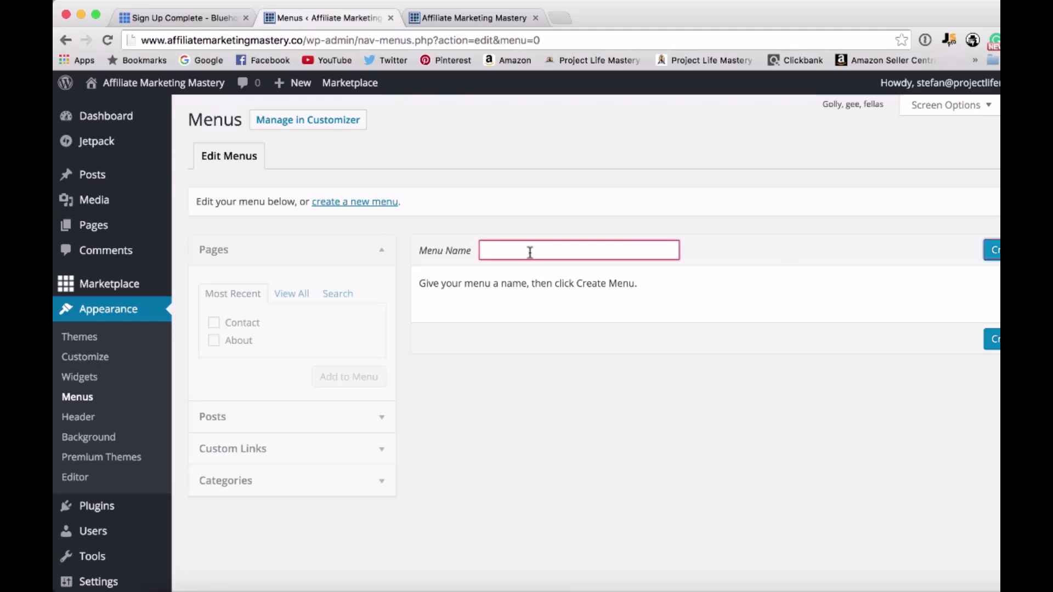
text(Navigation Menu)
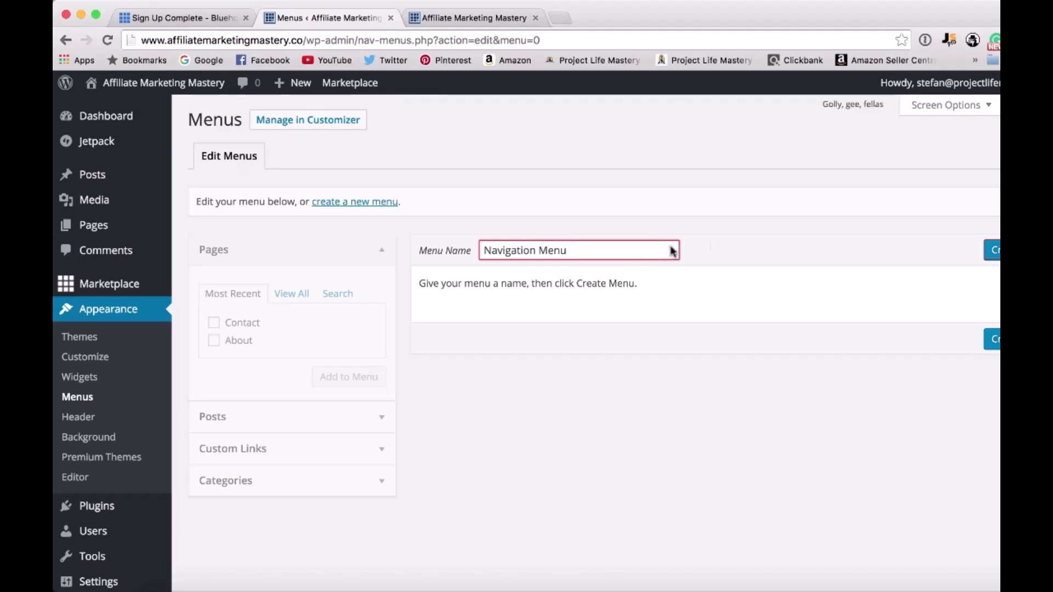
key(Return)
Add the Contact and About pages to the Navigation Menu and place About above Contact.
scroll(735, 389, down, 1)
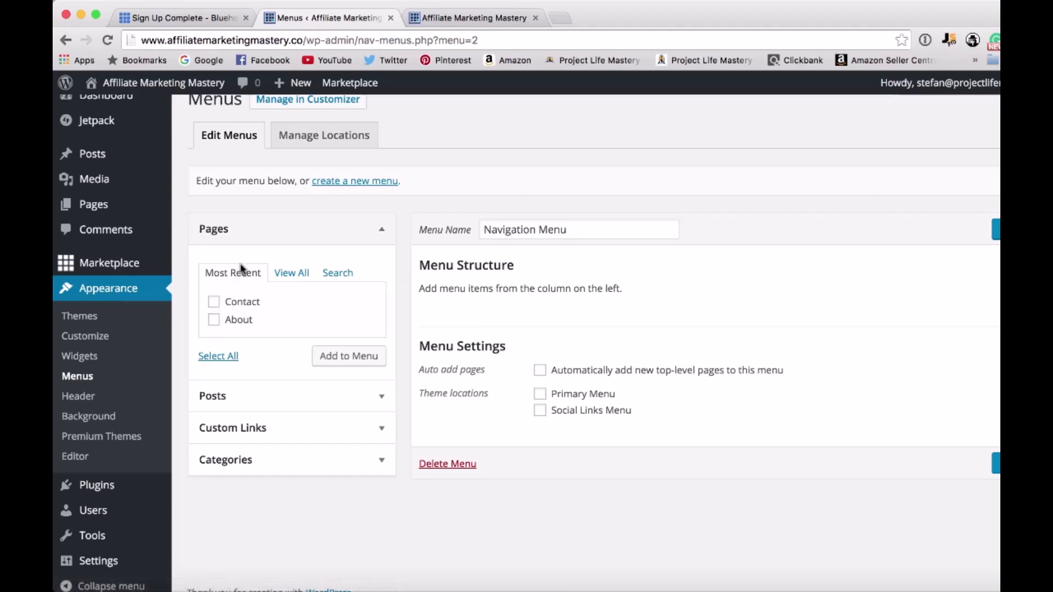
scroll(242, 268, down, 1)
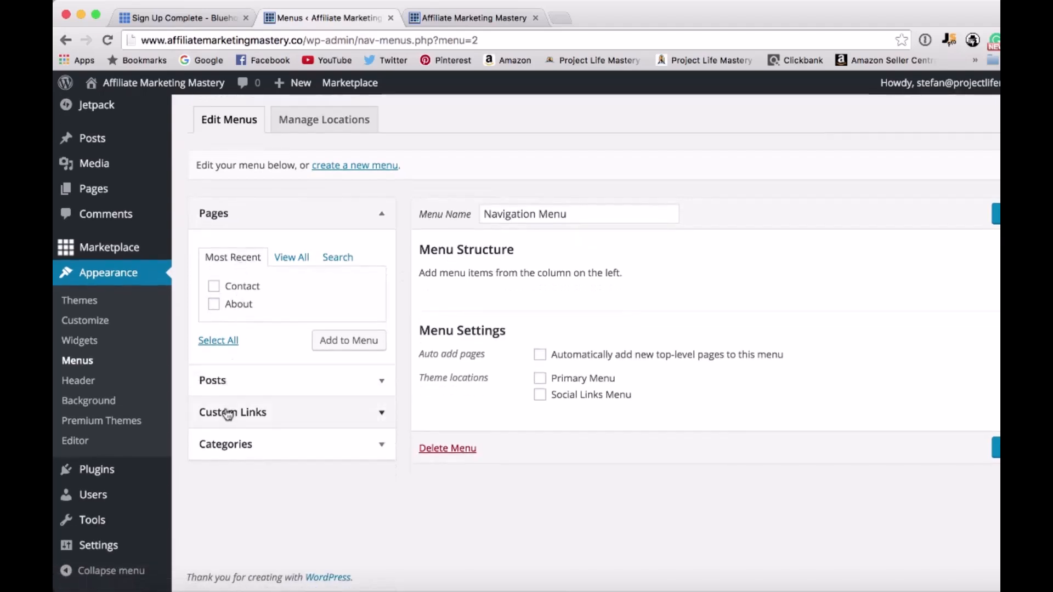
scroll(236, 373, up, 1)
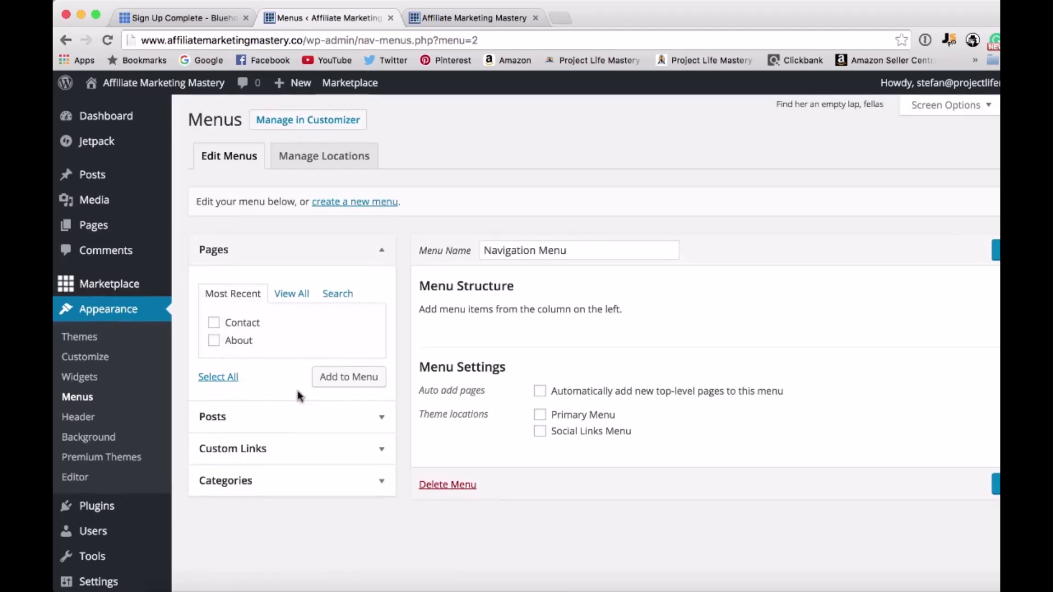
click(214, 323)
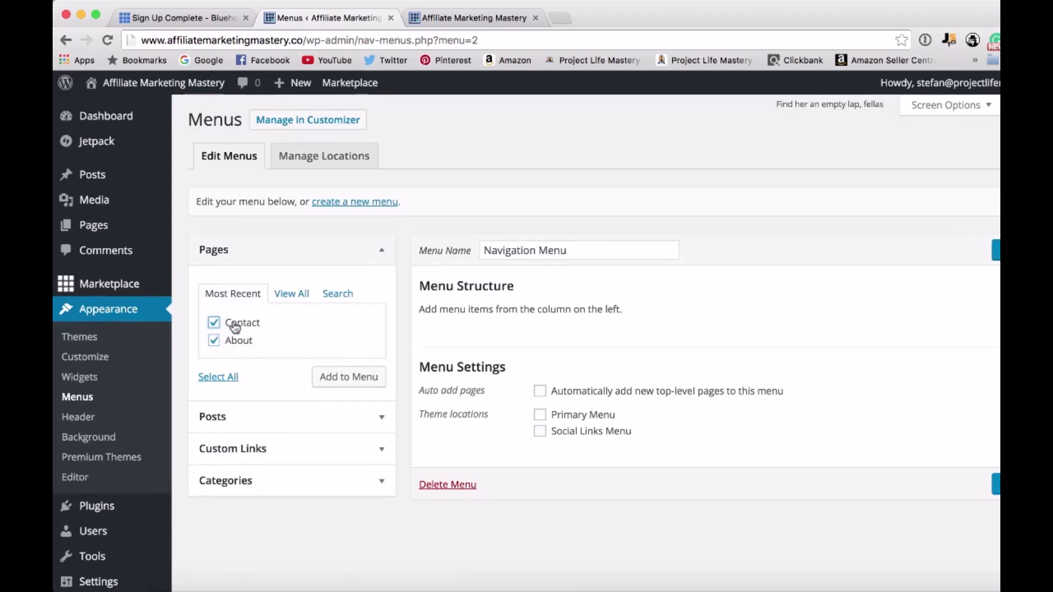
click(356, 379)
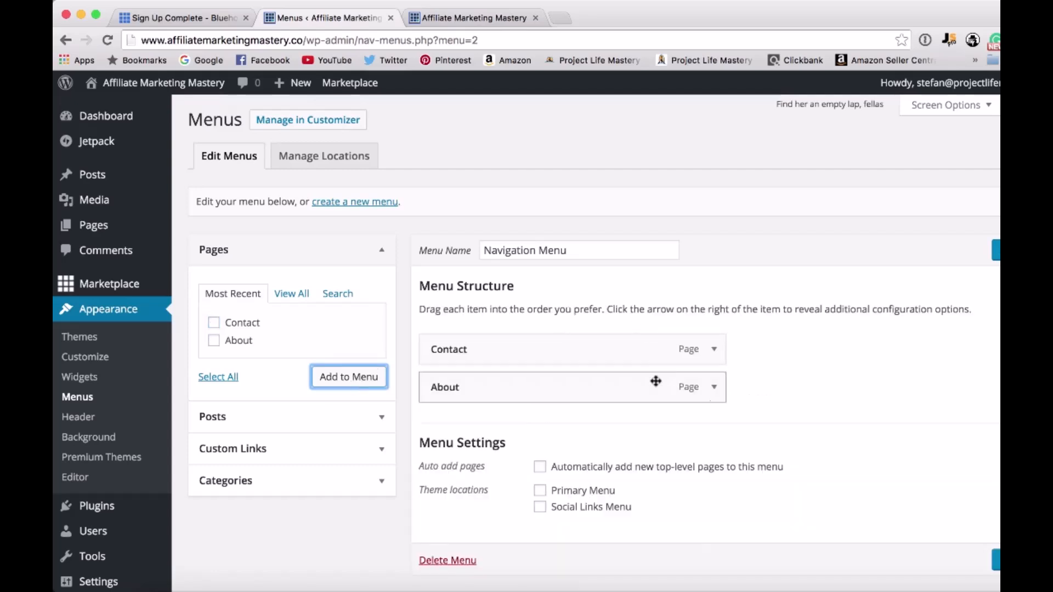
scroll(662, 395, down, 1)
scroll(665, 414, down, 1)
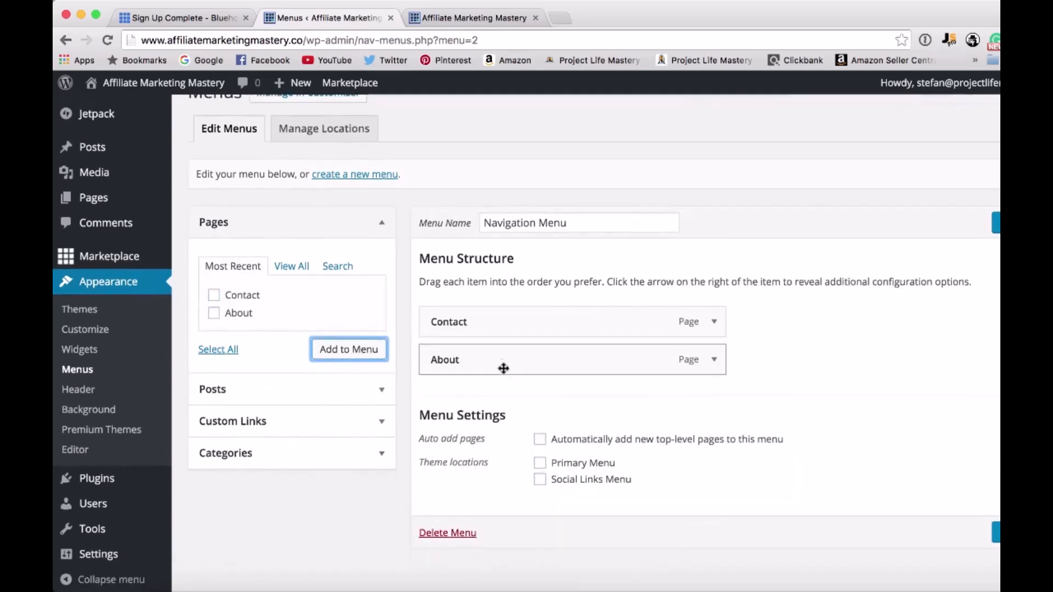
drag(500, 364, 500, 313)
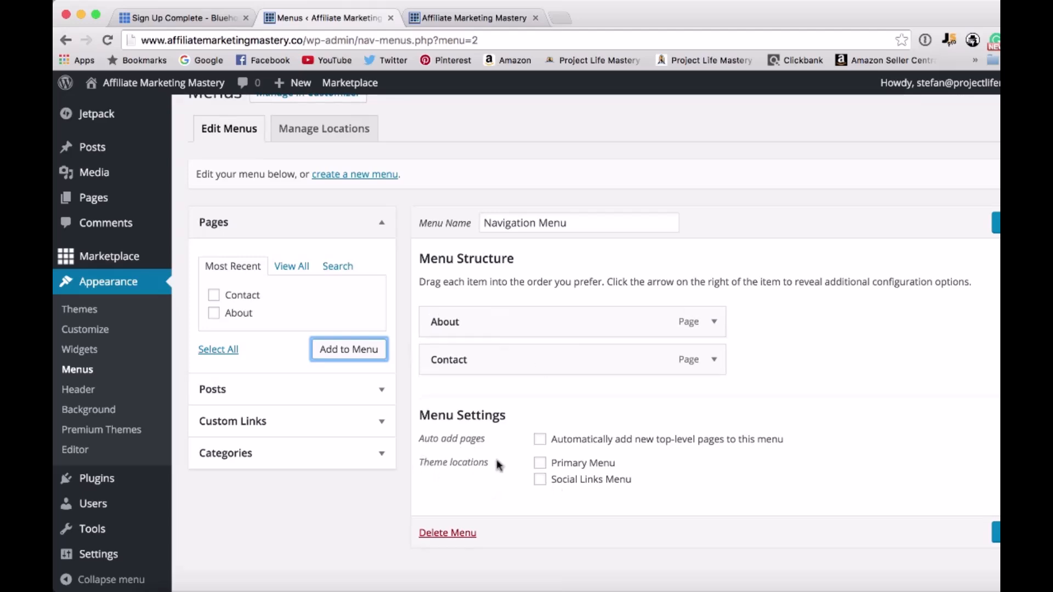
Assign the Navigation Menu to the Primary Menu theme location and save the menu.
click(541, 464)
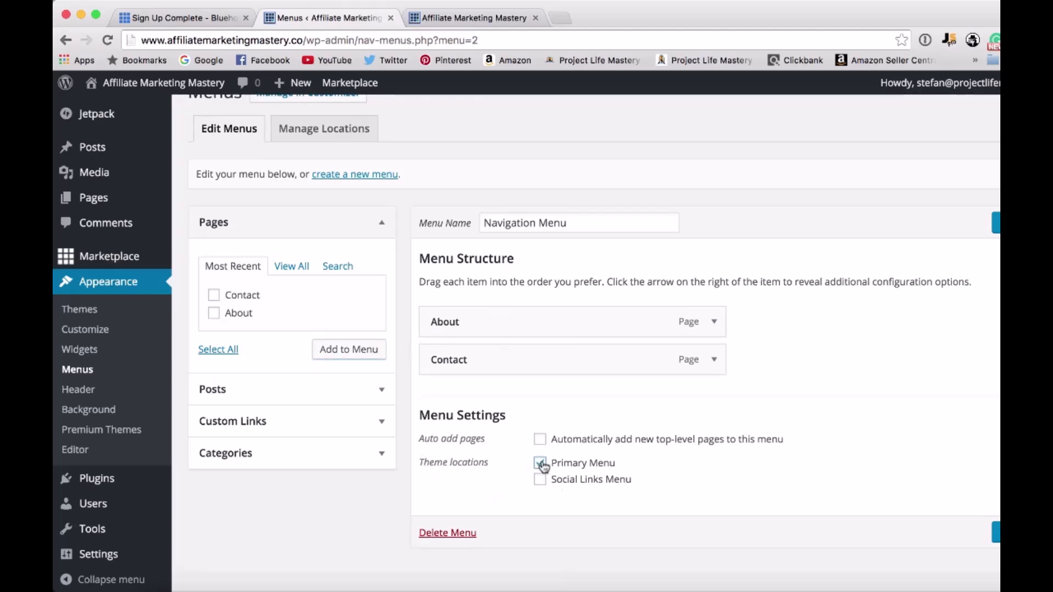
scroll(735, 417, up, 1)
click(996, 559)
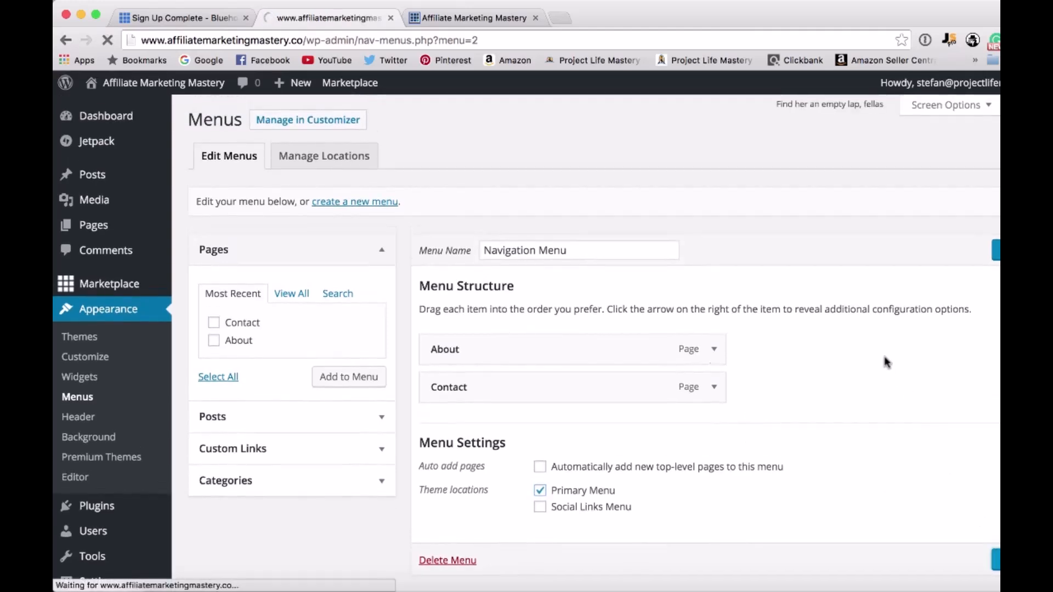
Reload the live homepage to check its header navigation links, and return to the WordPress admin.
click(487, 20)
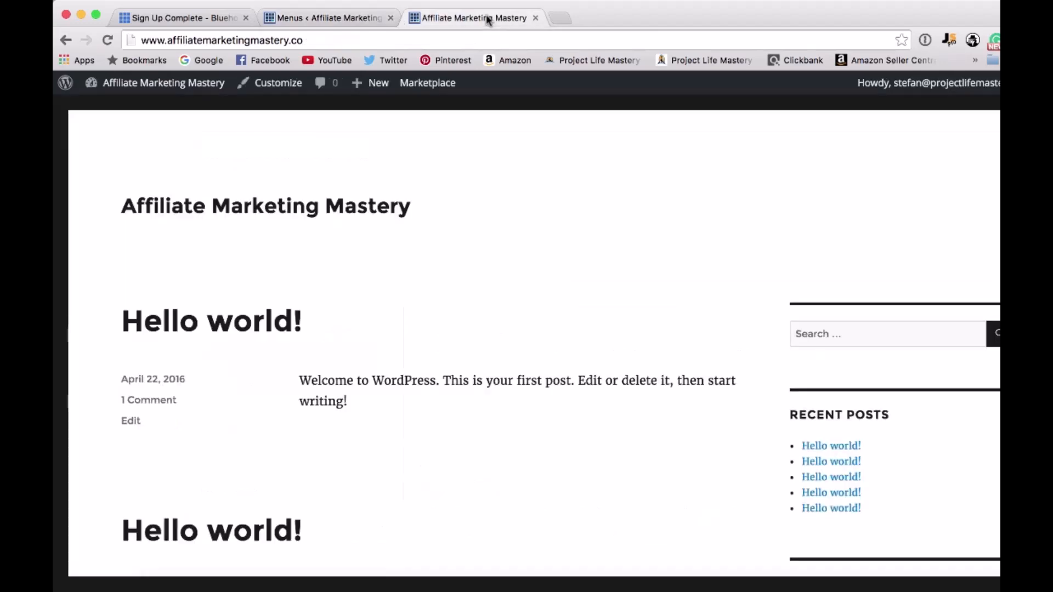
click(107, 40)
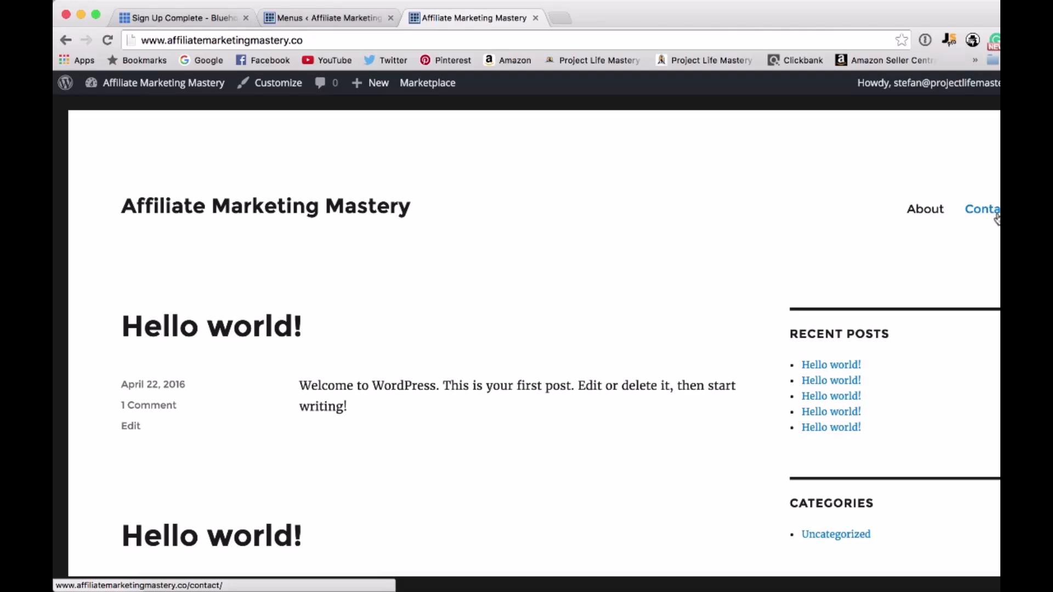
click(357, 20)
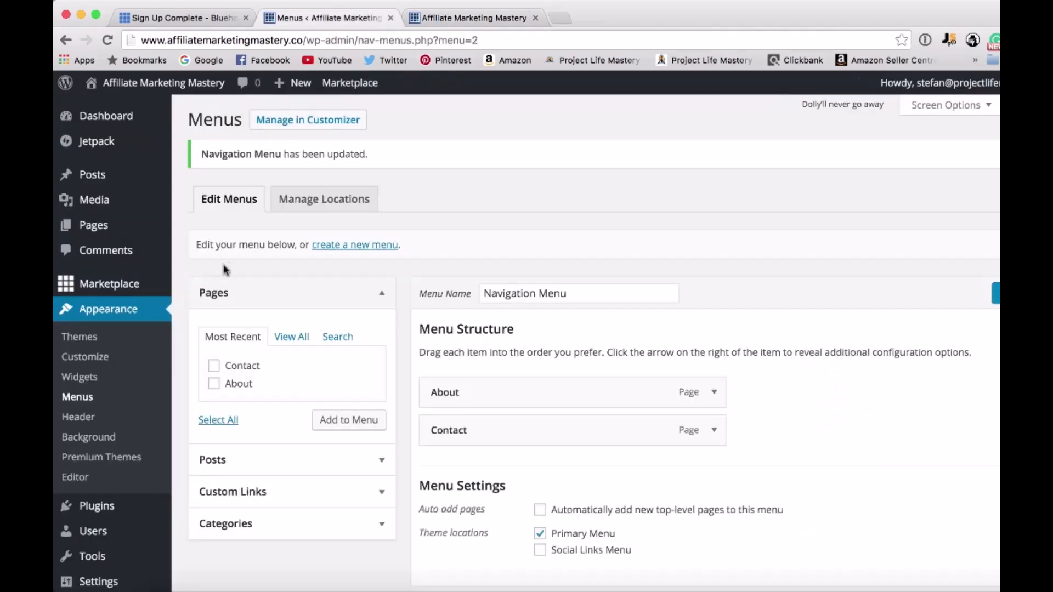
Open the list of all posts and move every "Hello world!" post to the trash.
mouse_move(89, 184)
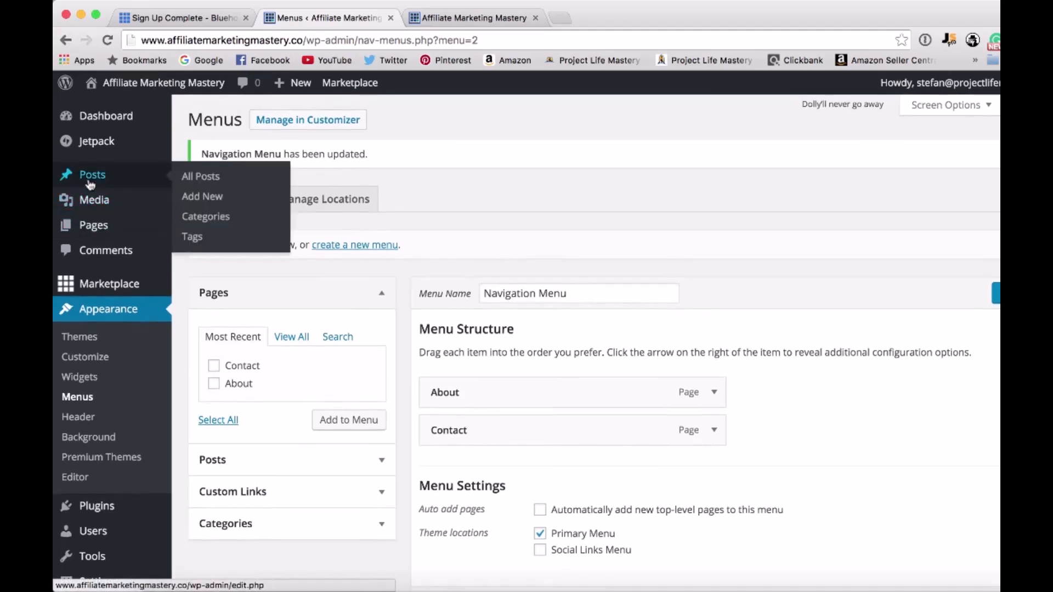
click(214, 178)
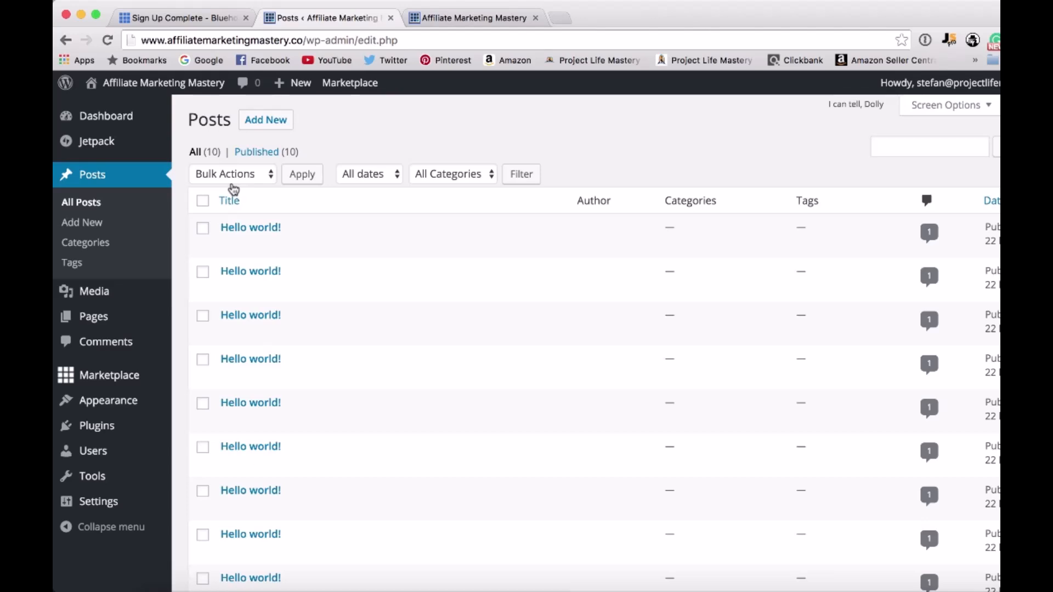
mouse_move(293, 281)
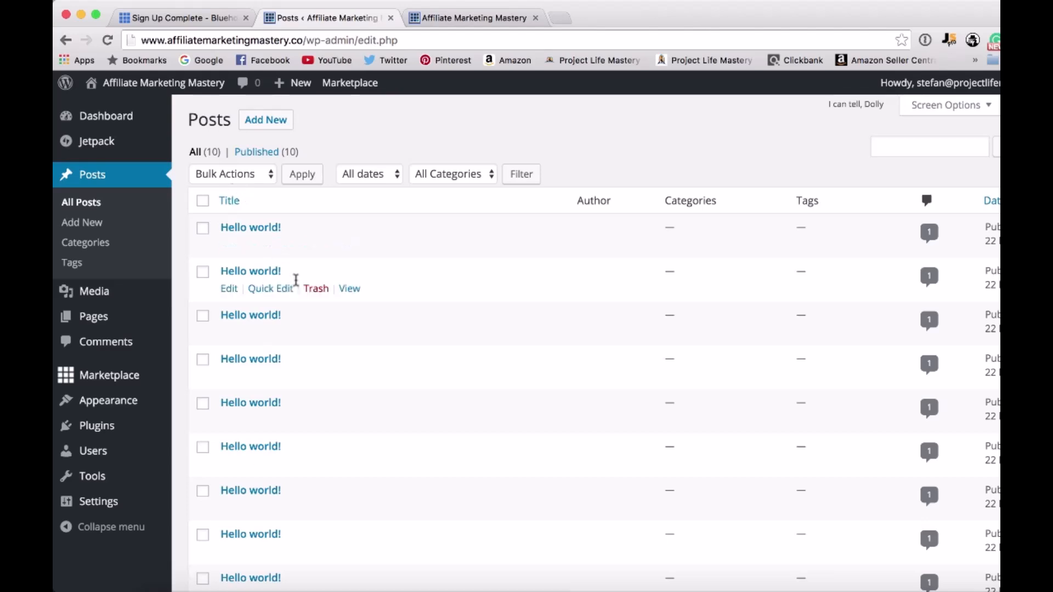
scroll(316, 332, down, 1)
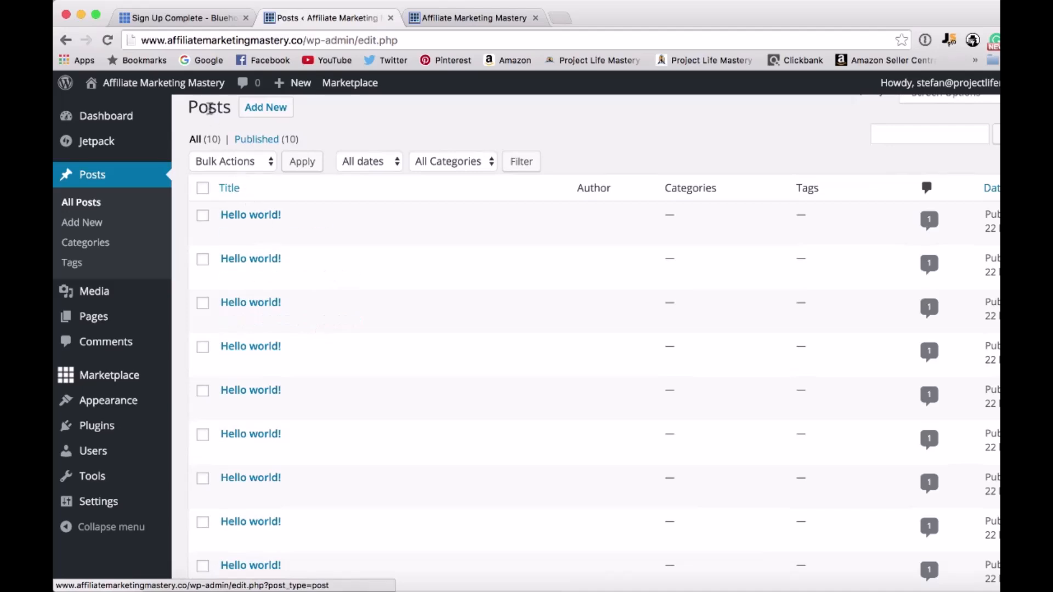
scroll(303, 239, down, 5)
scroll(294, 171, up, 5)
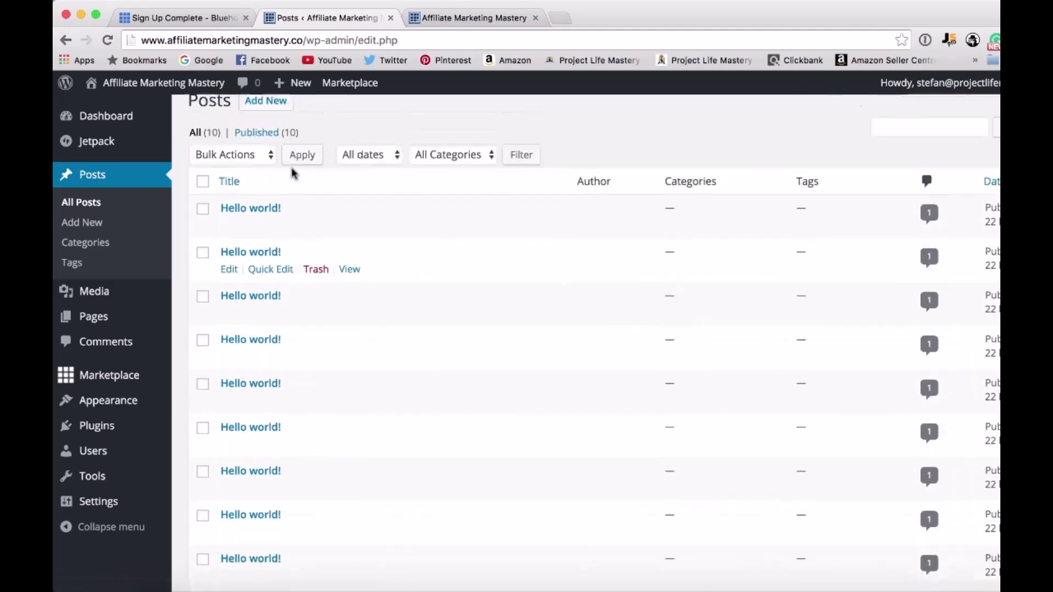
click(203, 201)
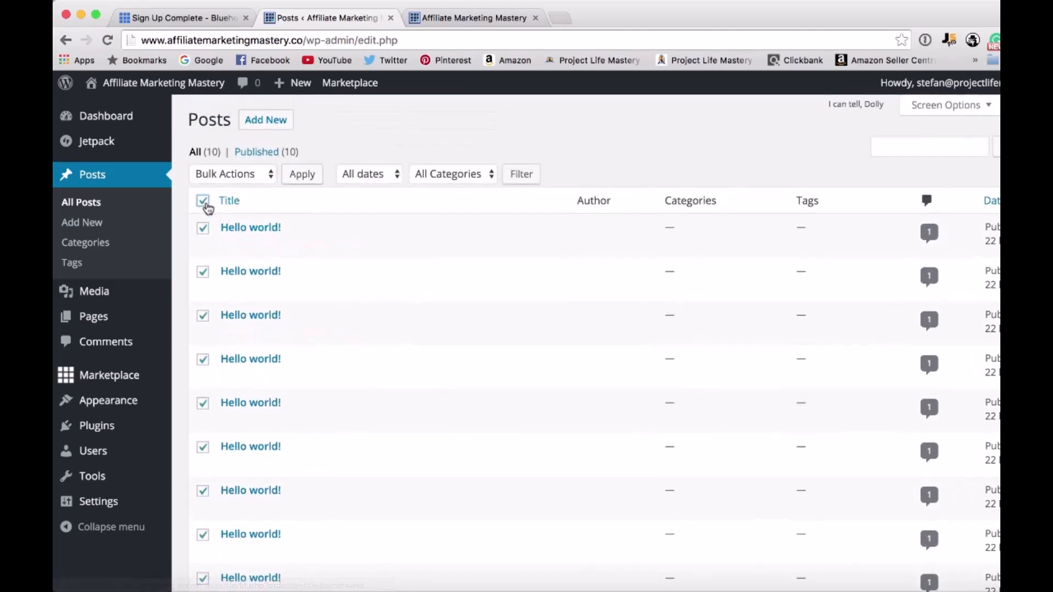
click(218, 177)
click(225, 202)
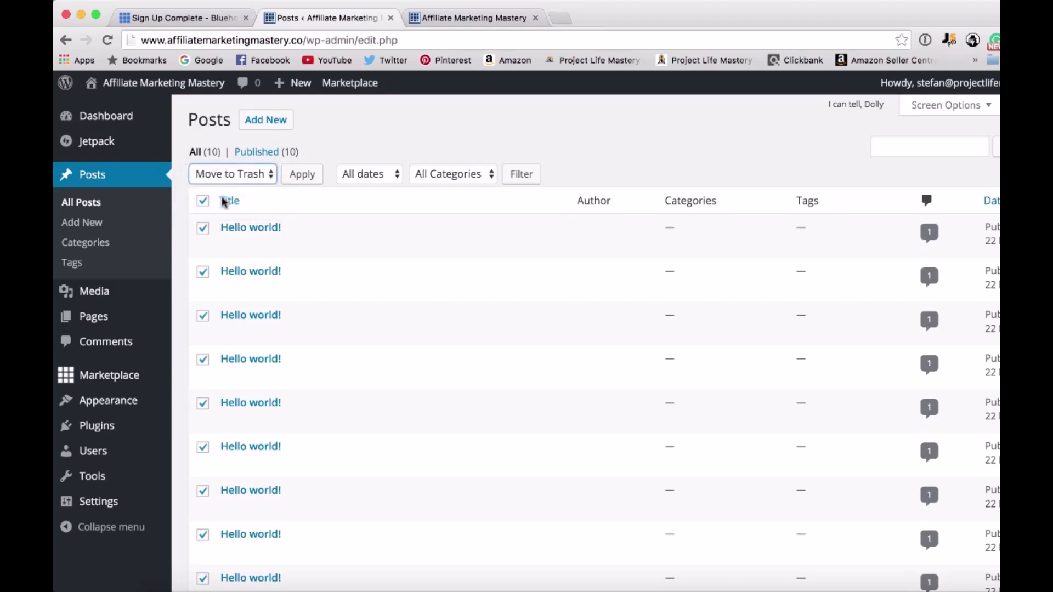
click(301, 176)
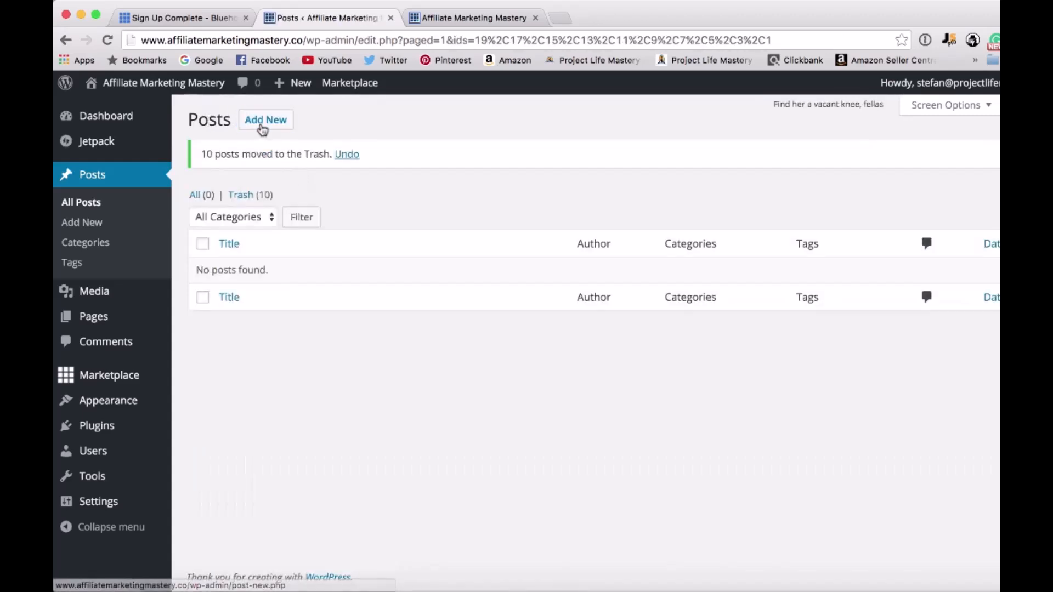
Create a new post titled "Welcome to Affiliate Marketing Mastery".
click(250, 127)
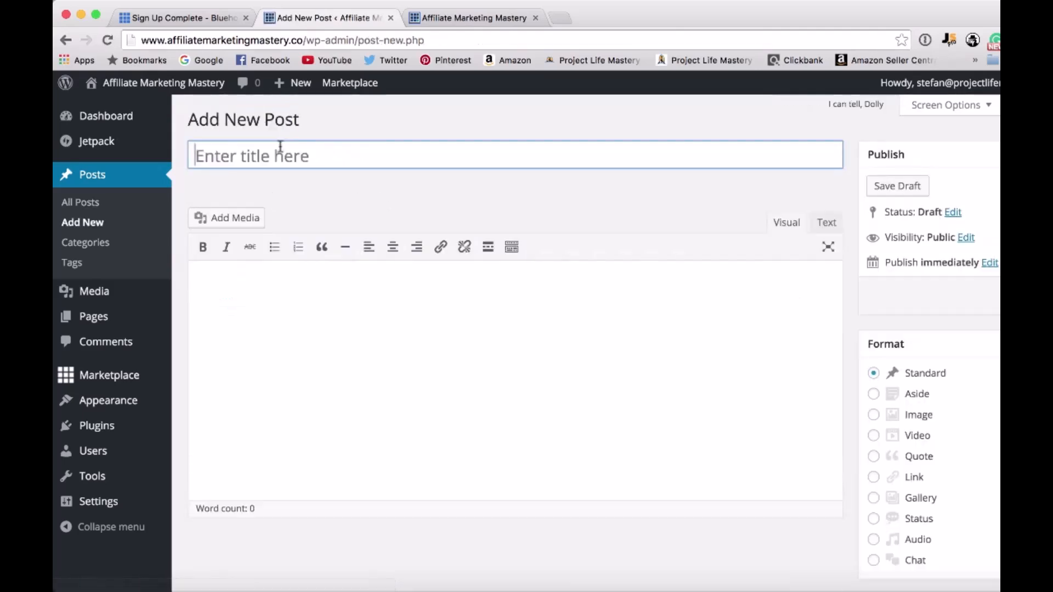
click(316, 153)
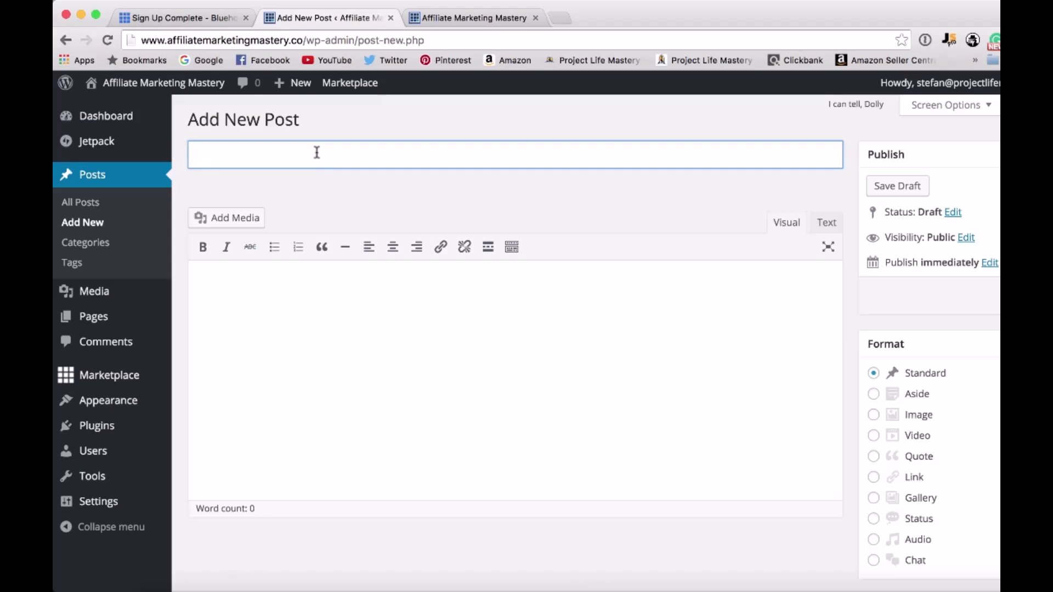
text(Welcome to Affil)
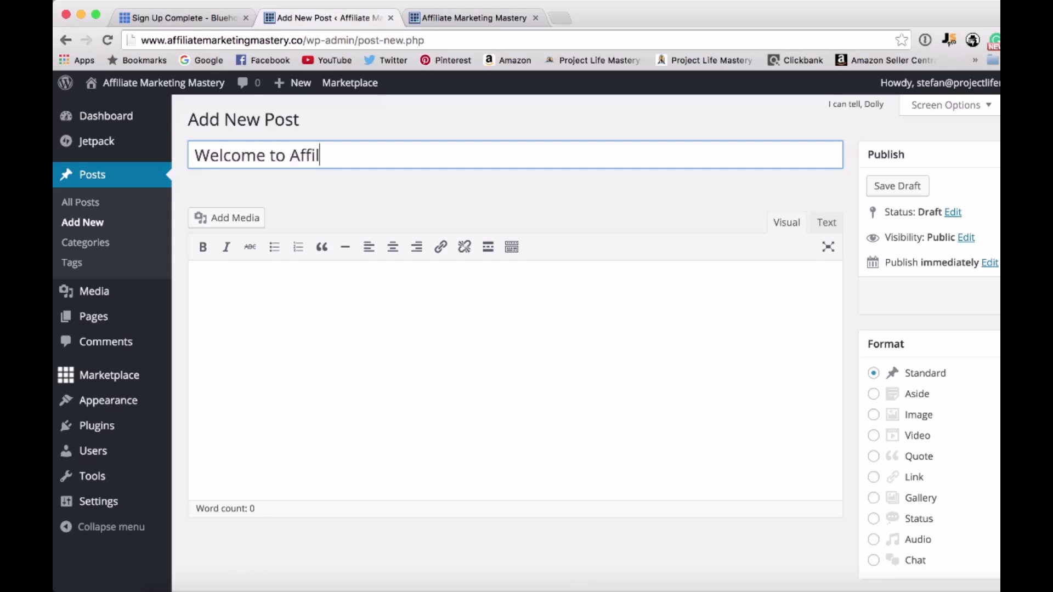
text(iate Marketing Mastery)
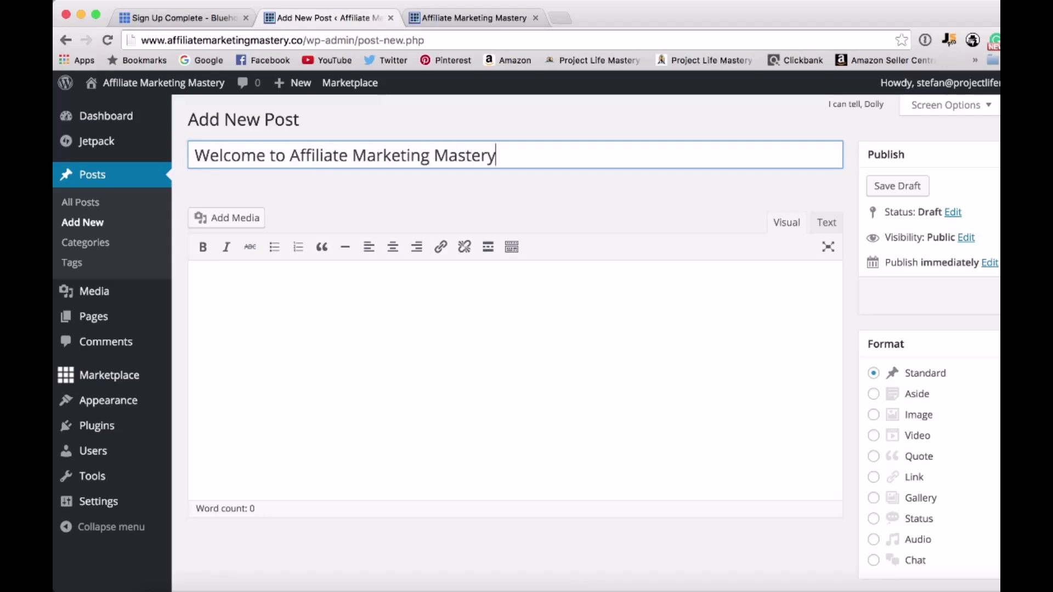
Write the post body as two paragraphs: "Thanks for visiting Affiliate Marketing Mastery." and "This blog is under construction.".
click(302, 317)
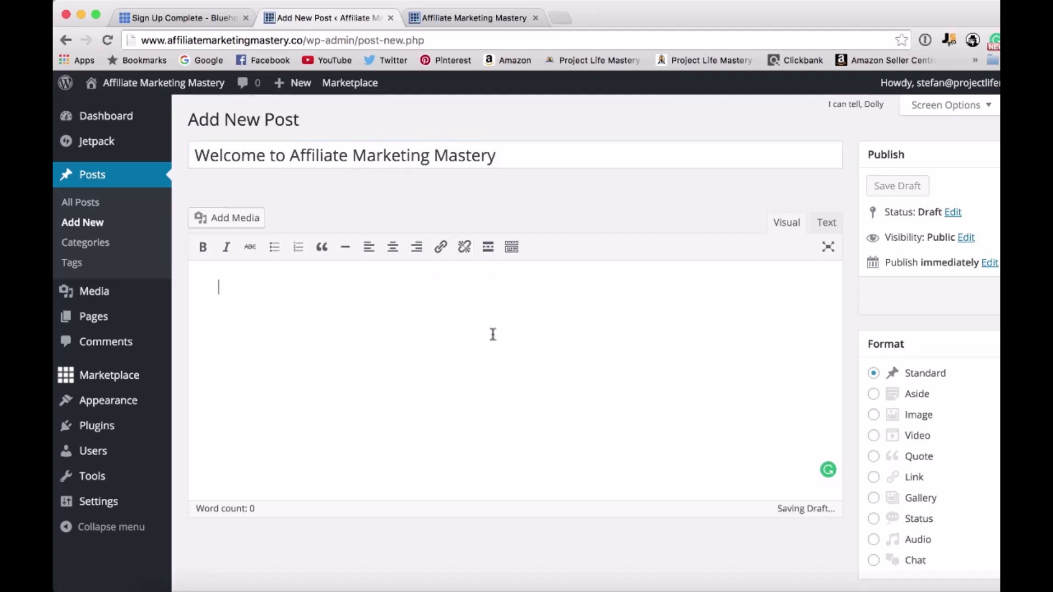
scroll(489, 333, down, 1)
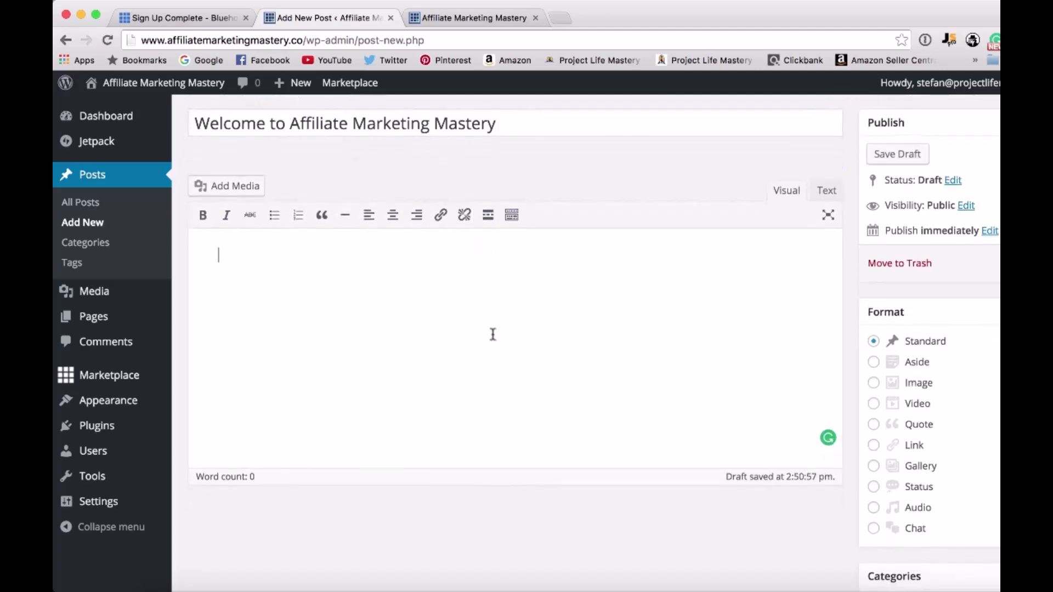
text(Welcome to)
key(ctrl+a)
text(Thanks for ivsit)
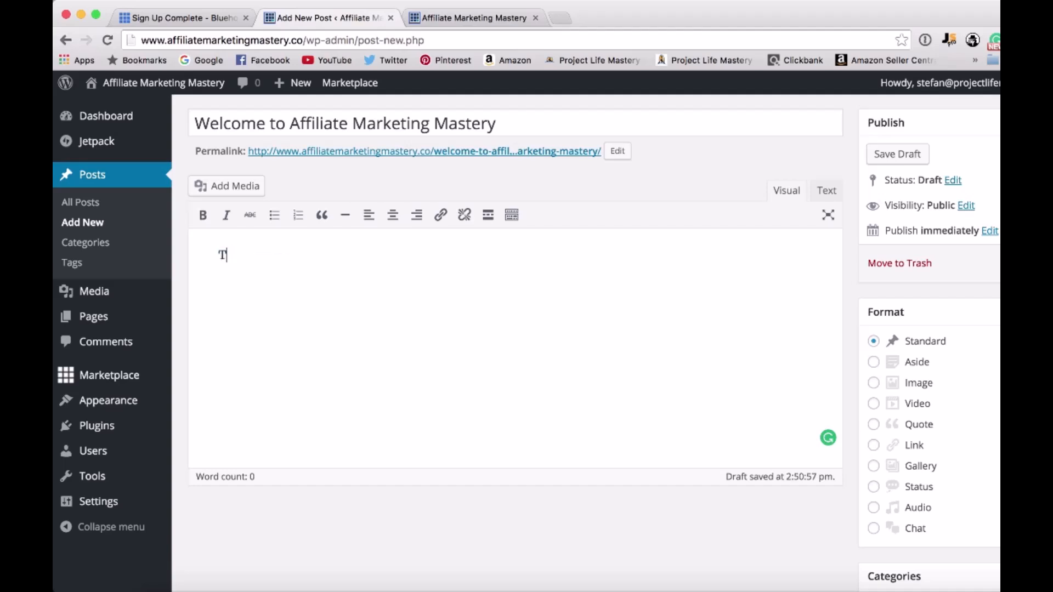
key(BackSpace)
key(BackSpace)
key(BackSpace)
key(BackSpace)
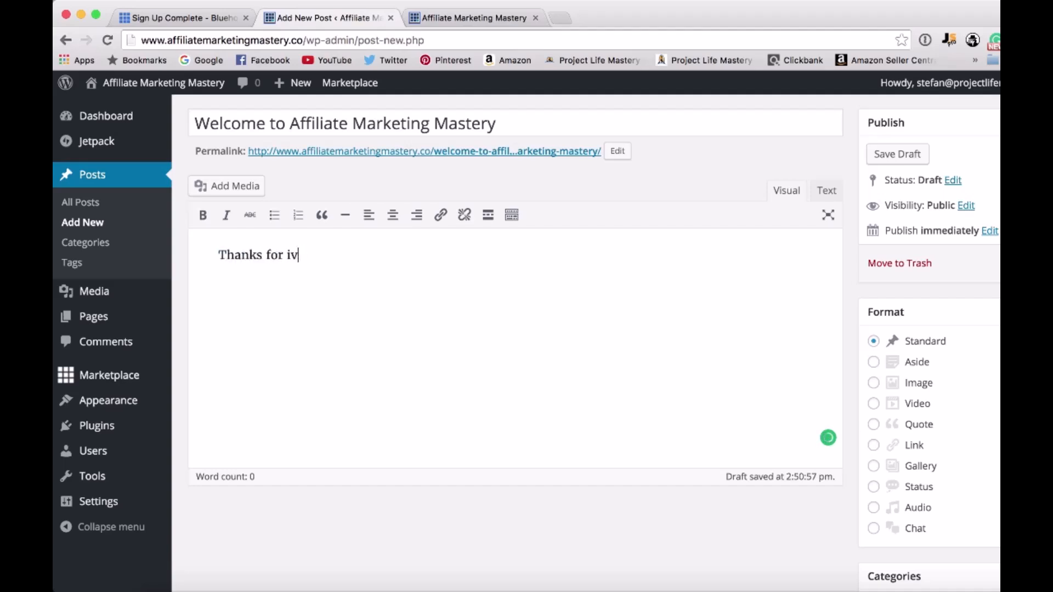
text(ing Affil)
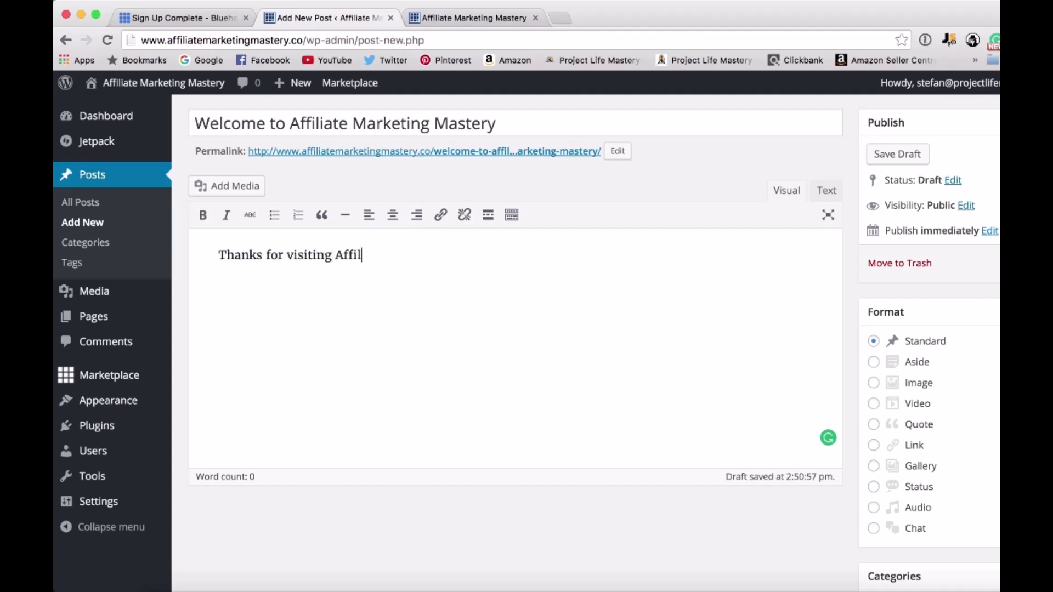
text(iate Marketing Mastery.)
key(Return)
text(This blog is under construction.)
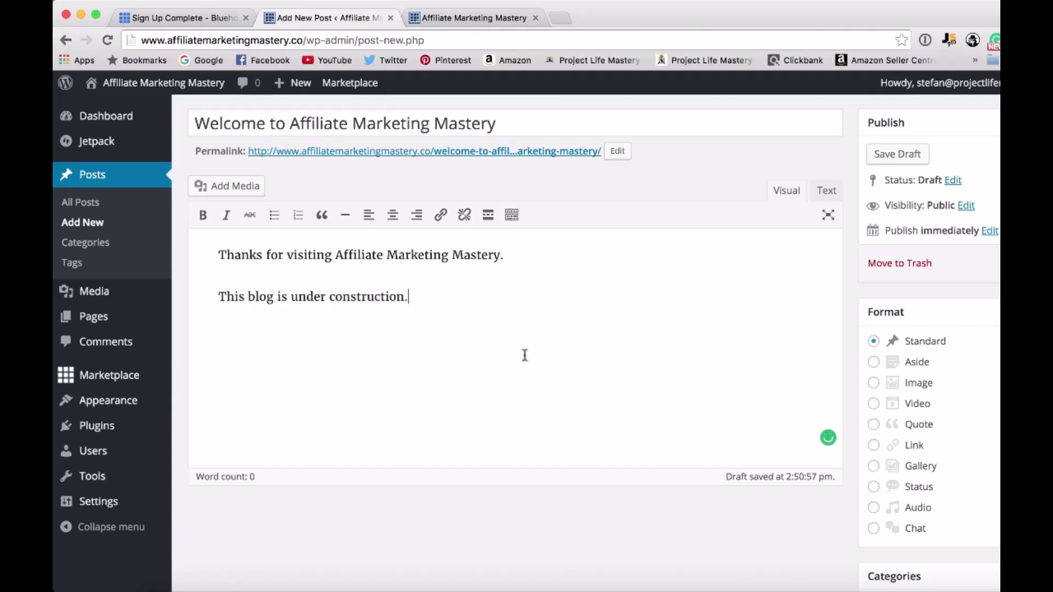
Shorten the post's permalink slug to "welcome" and confirm it.
scroll(709, 446, down, 1)
scroll(710, 445, up, 2)
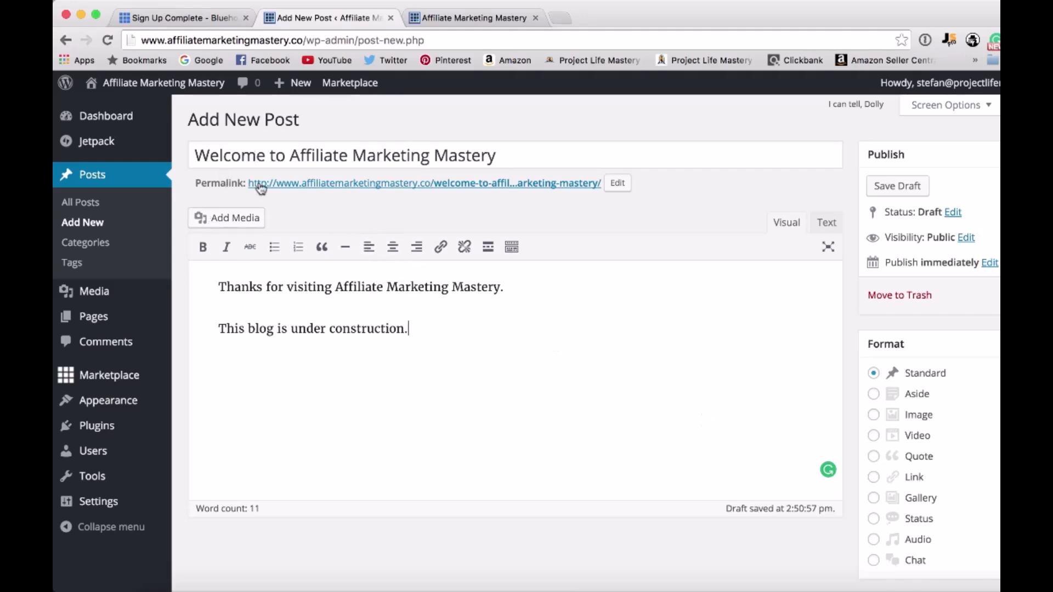
click(611, 187)
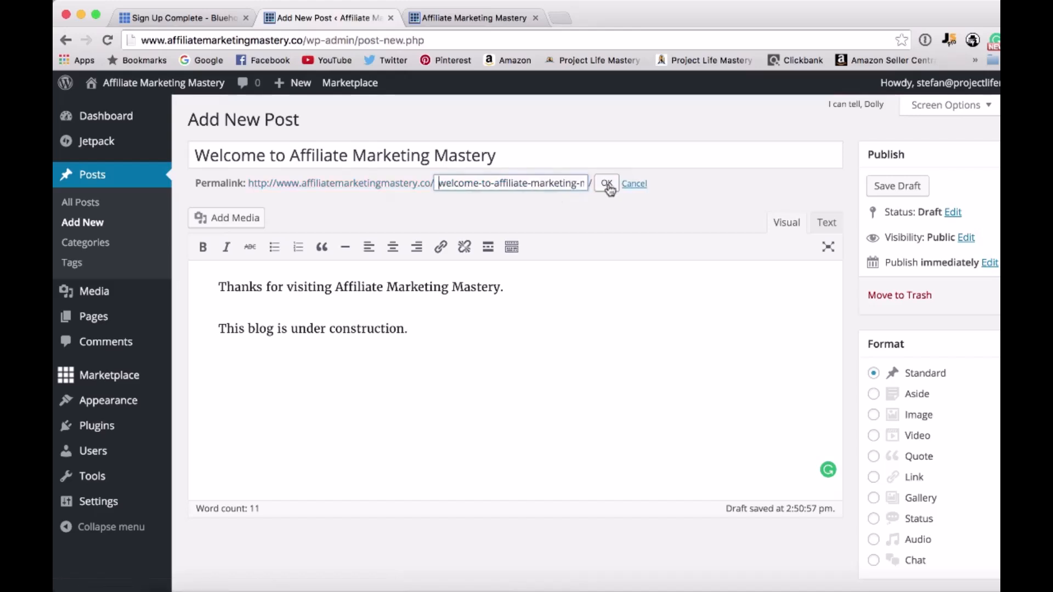
drag(491, 185, 588, 187)
click(540, 184)
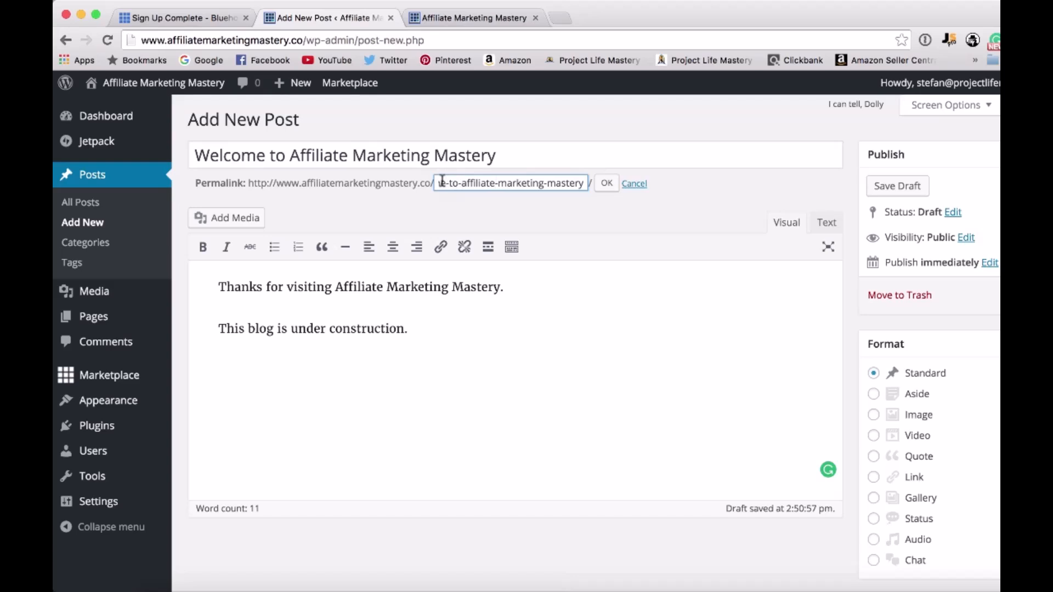
drag(443, 185, 675, 190)
text(welcome)
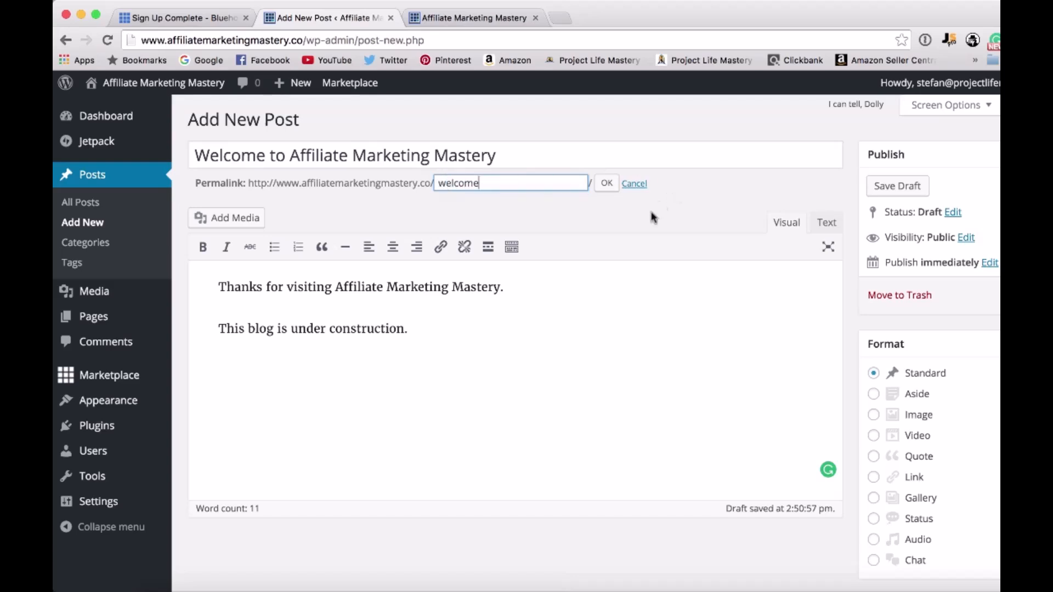
click(609, 185)
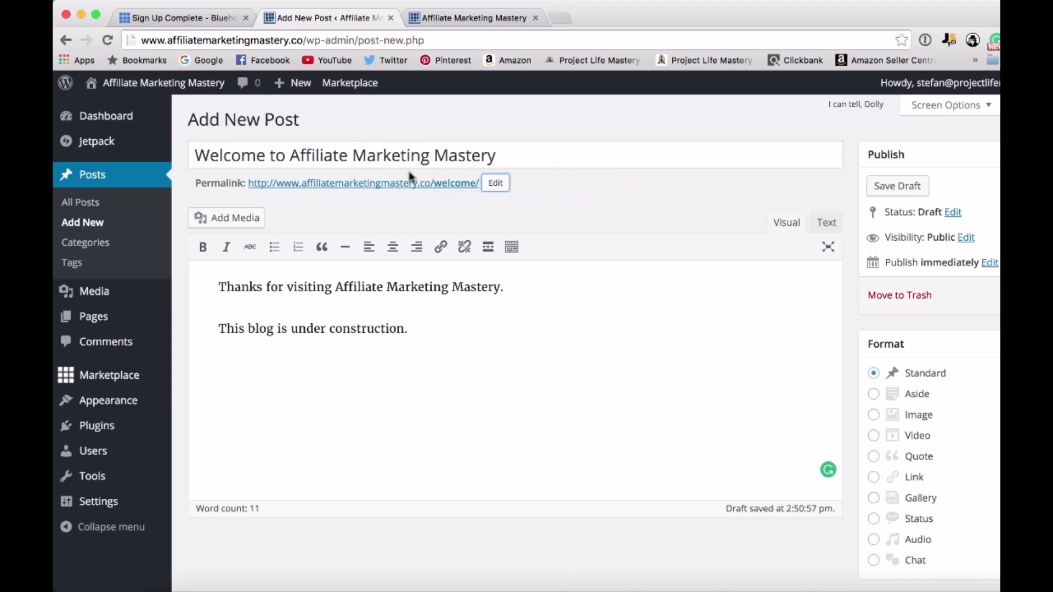
Create a new category named "Affiliate Marketing" for the post, without a parent category.
scroll(623, 404, down, 5)
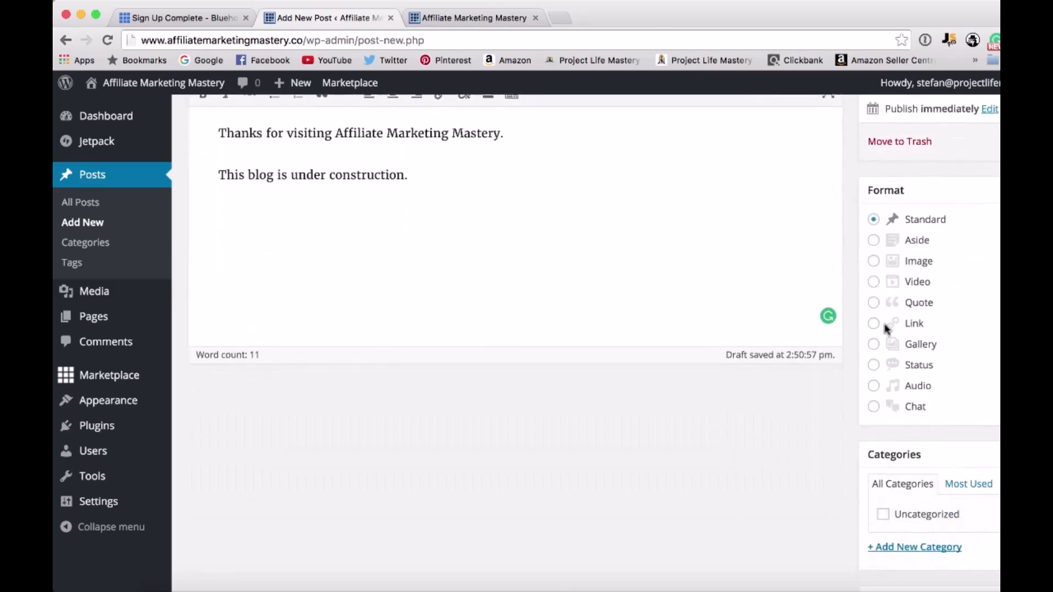
scroll(818, 449, down, 4)
scroll(817, 449, down, 2)
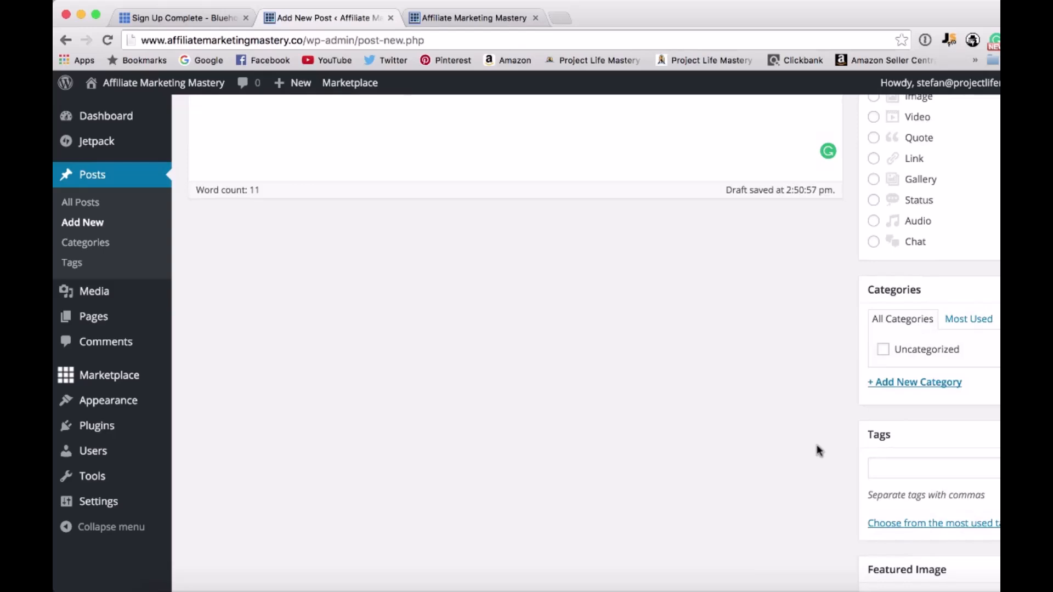
scroll(829, 438, down, 1)
scroll(833, 435, down, 1)
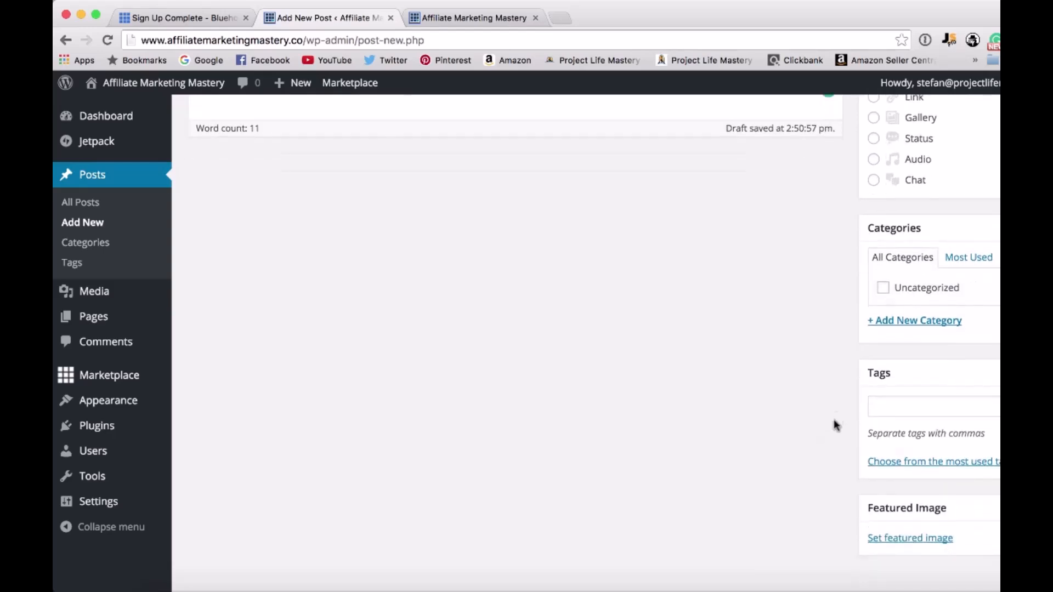
scroll(848, 400, up, 1)
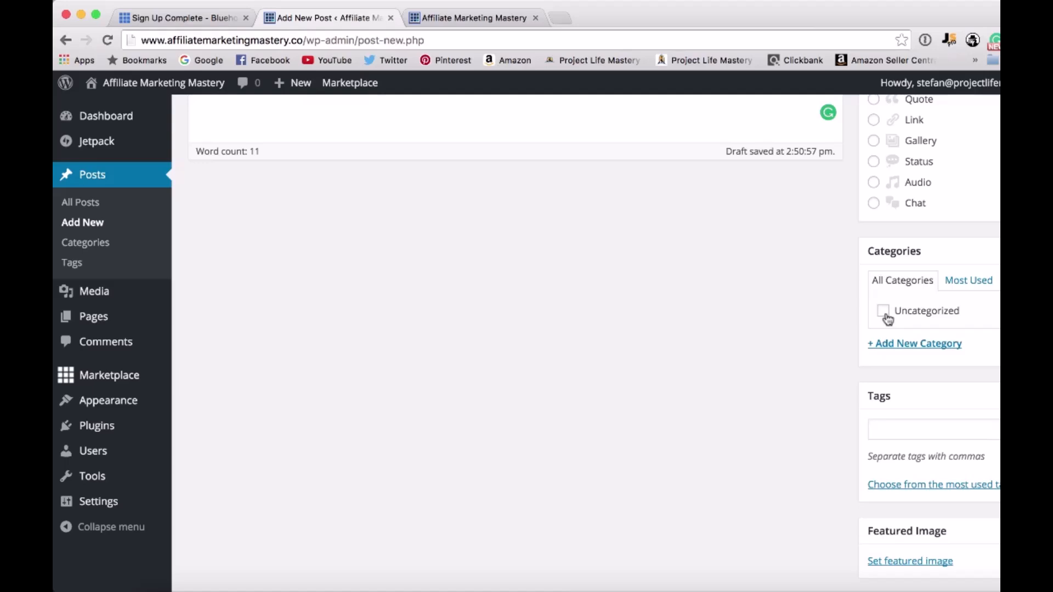
click(895, 347)
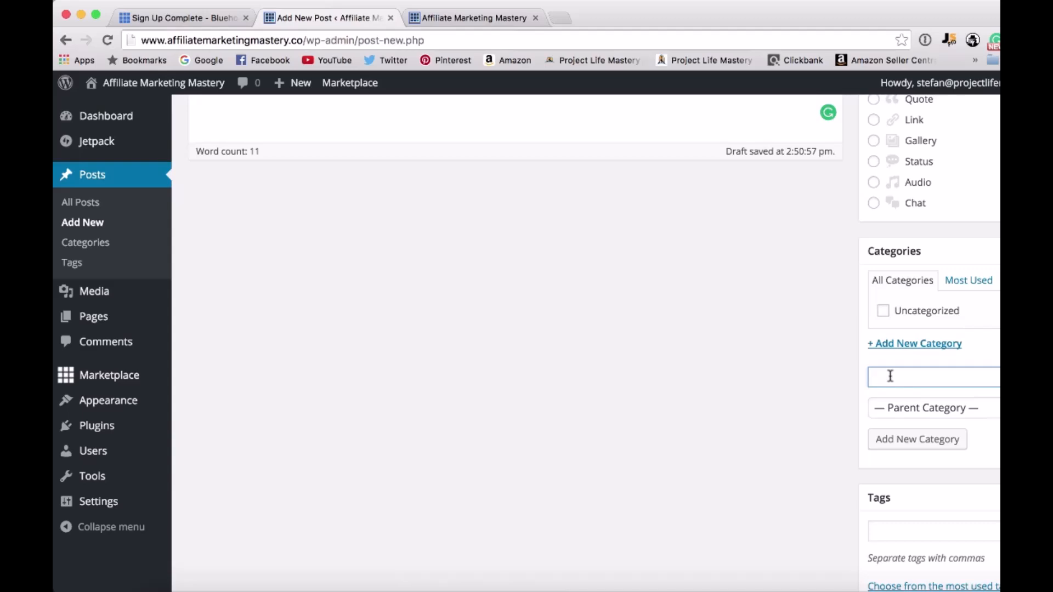
text(Affiliate Marketing)
click(899, 438)
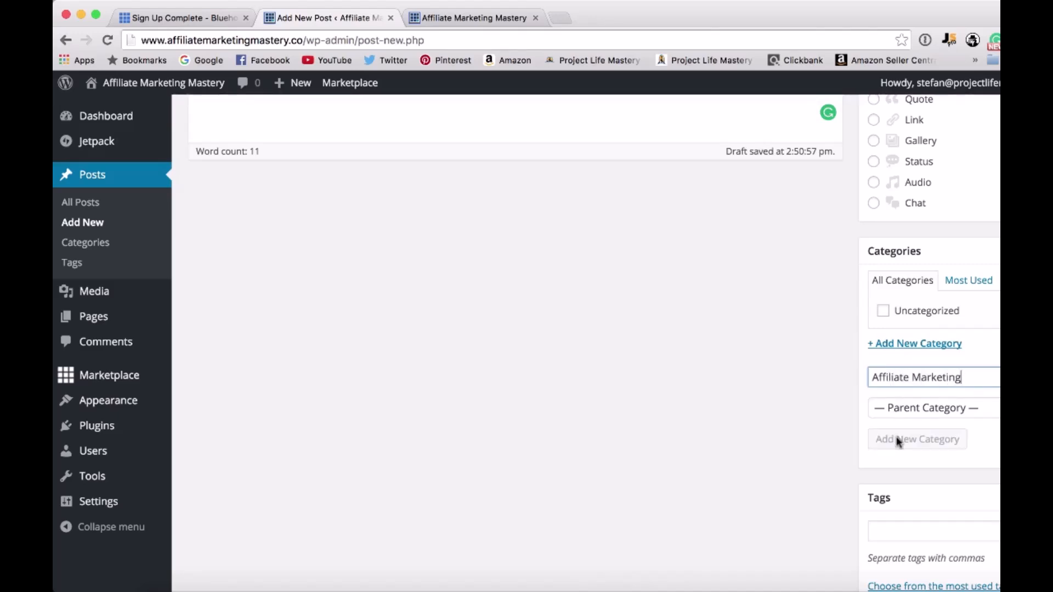
Add a second new category named "Productivity" to the post.
click(931, 367)
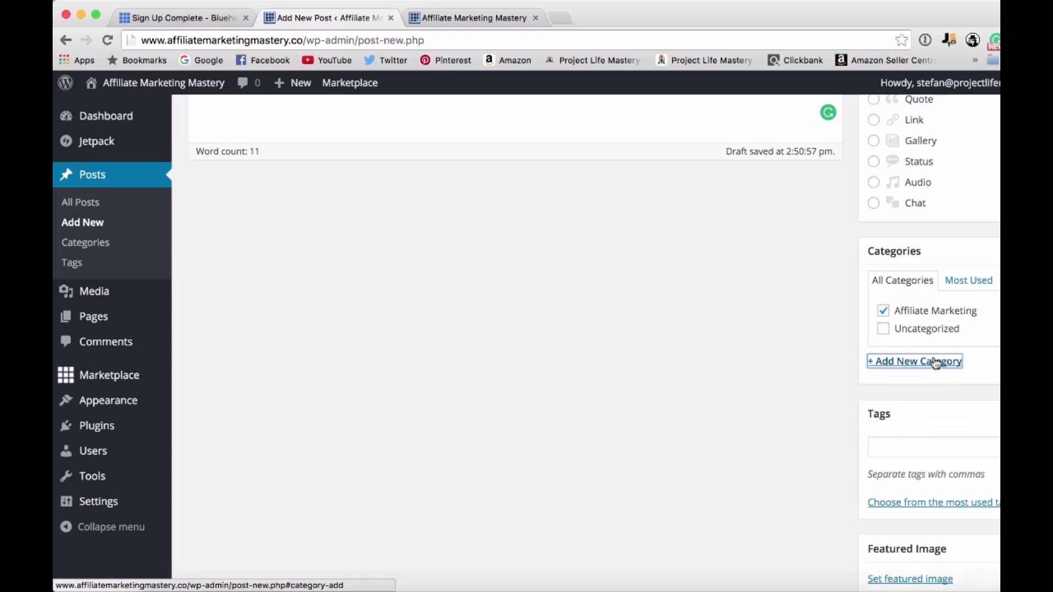
click(910, 367)
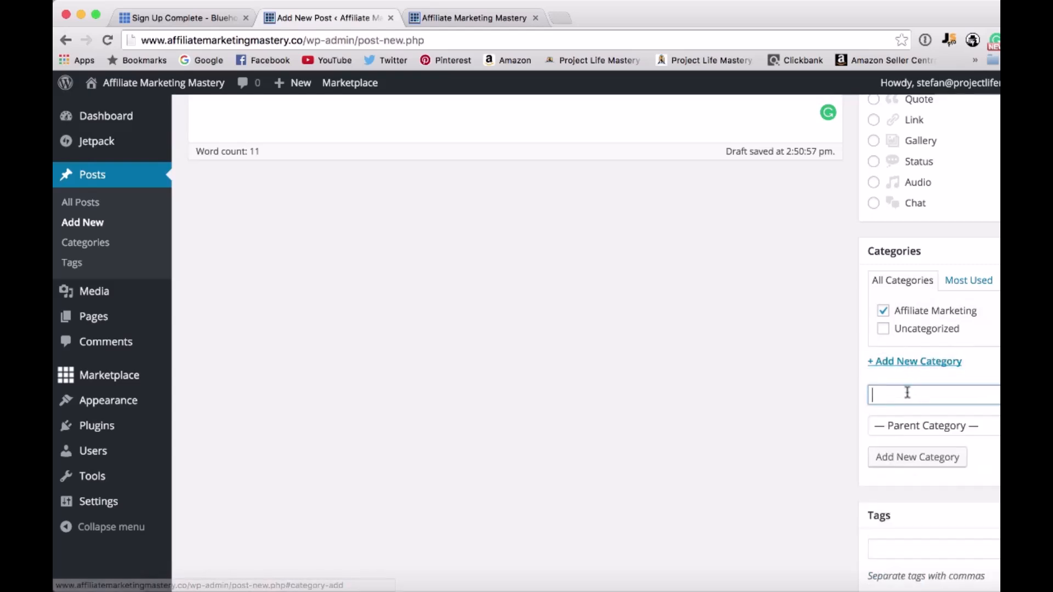
text(Produc)
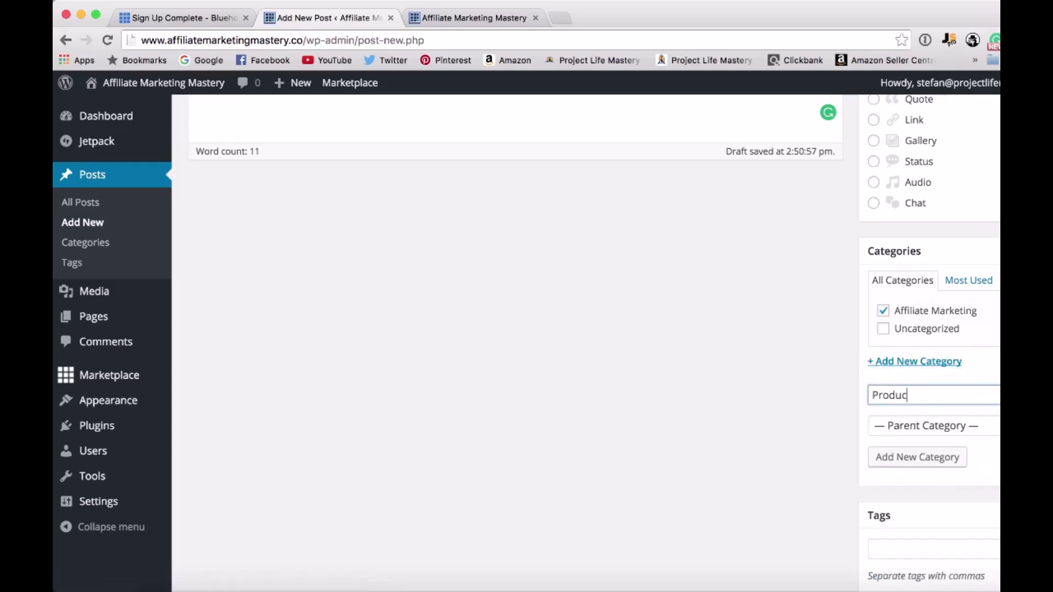
text(tivity)
click(925, 452)
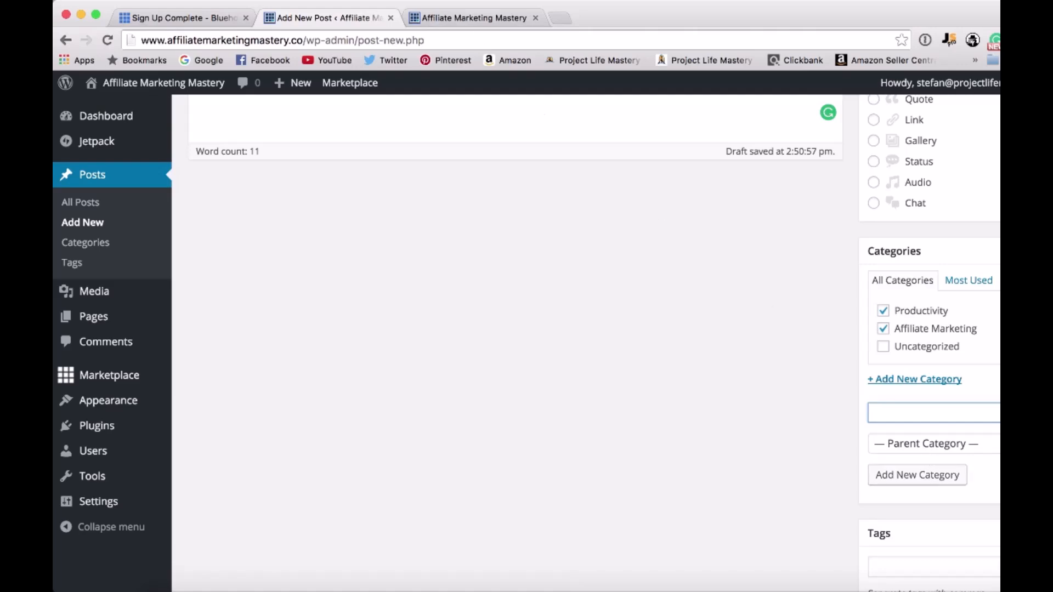
Look at the Categories section in the live homepage's sidebar, and return to the post editor.
click(426, 21)
scroll(732, 381, down, 5)
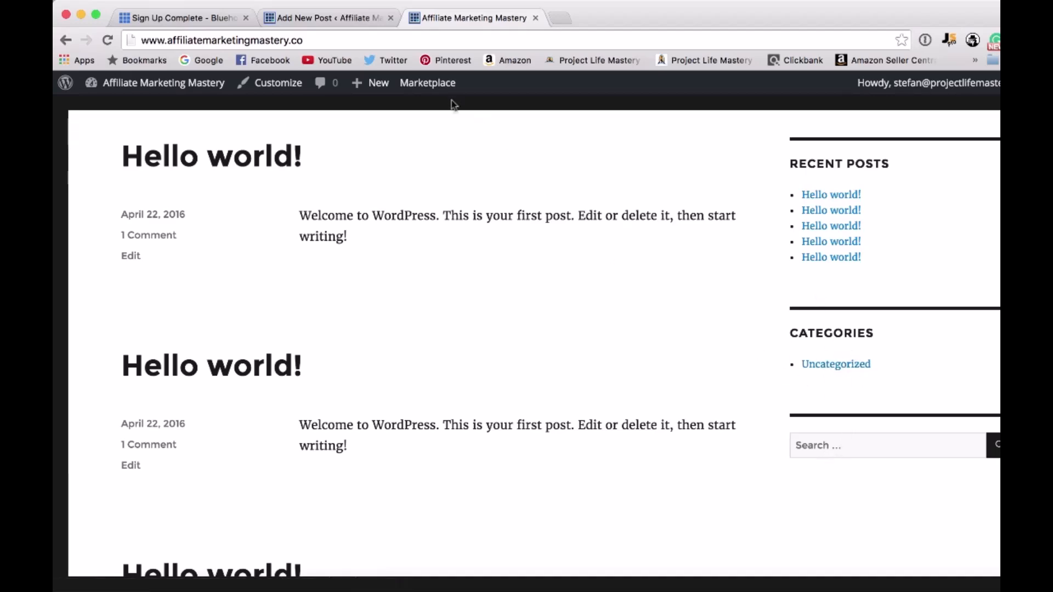
click(315, 15)
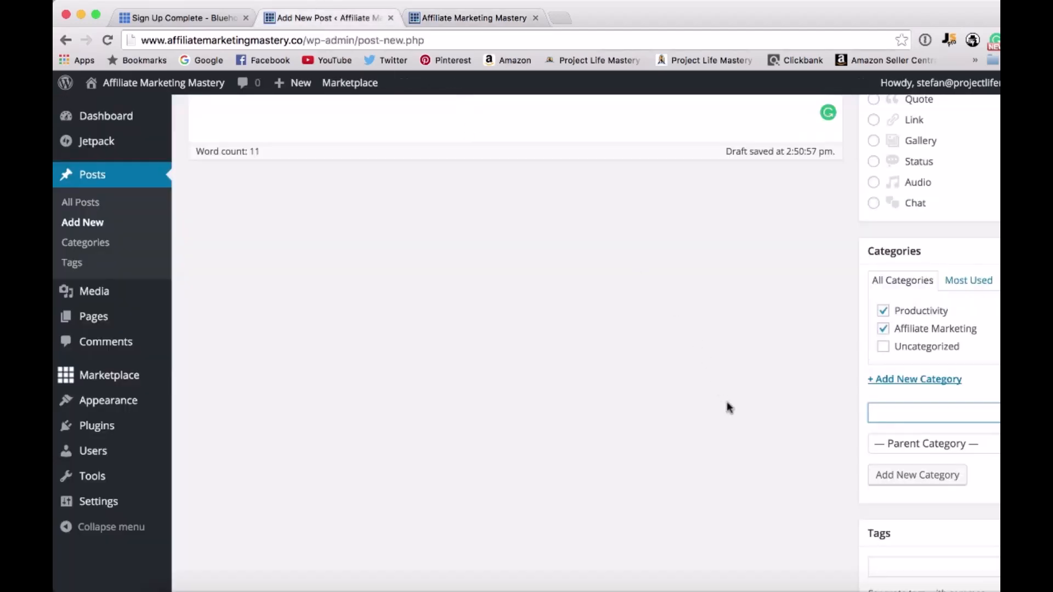
Open the post's publish date settings, accept the date without changes, and publish the post.
scroll(727, 407, down, 5)
scroll(825, 509, down, 1)
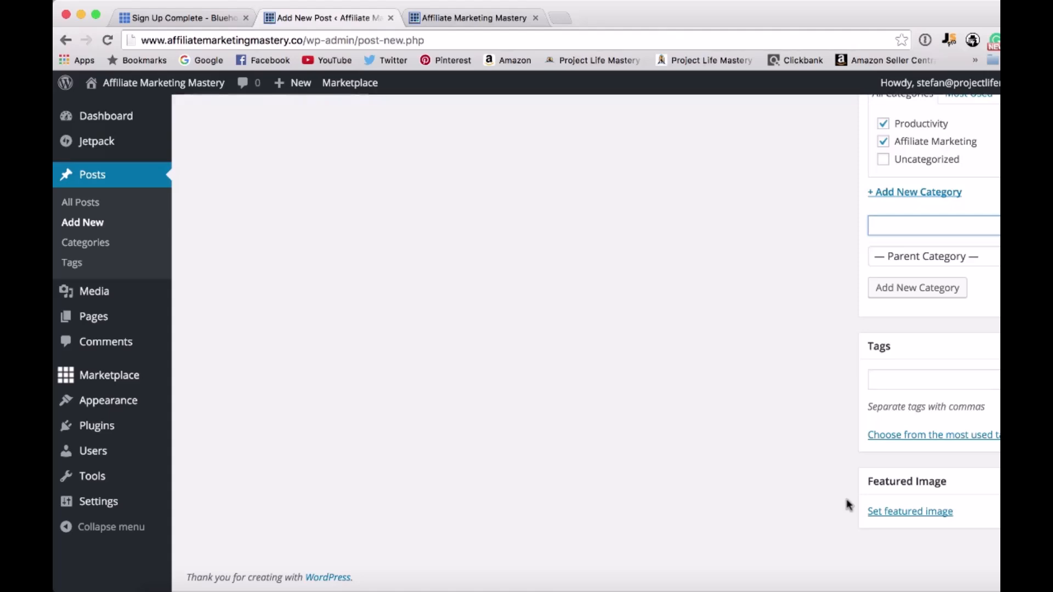
scroll(854, 405, up, 10)
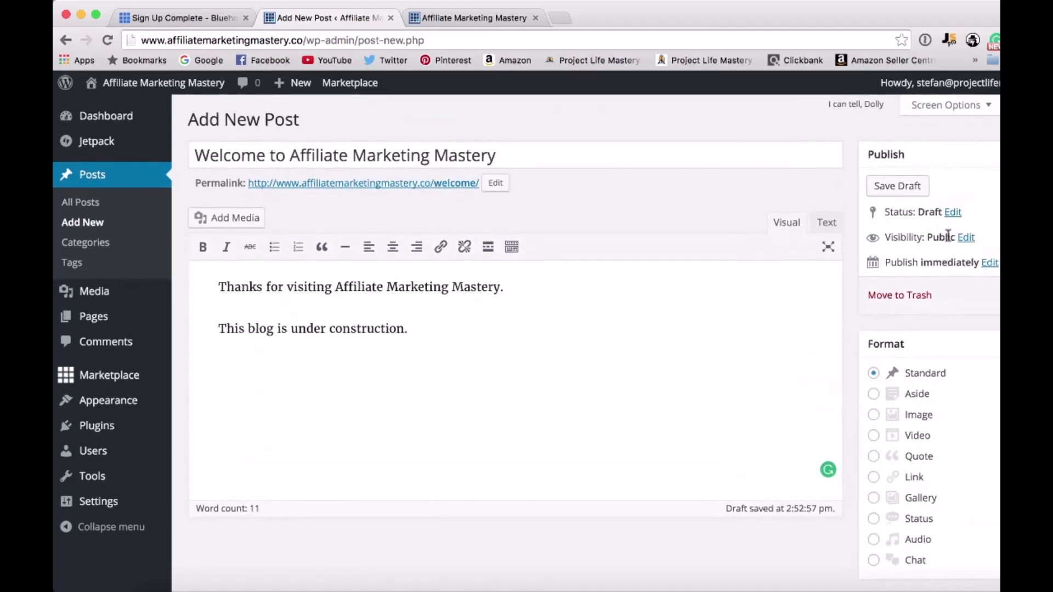
click(992, 263)
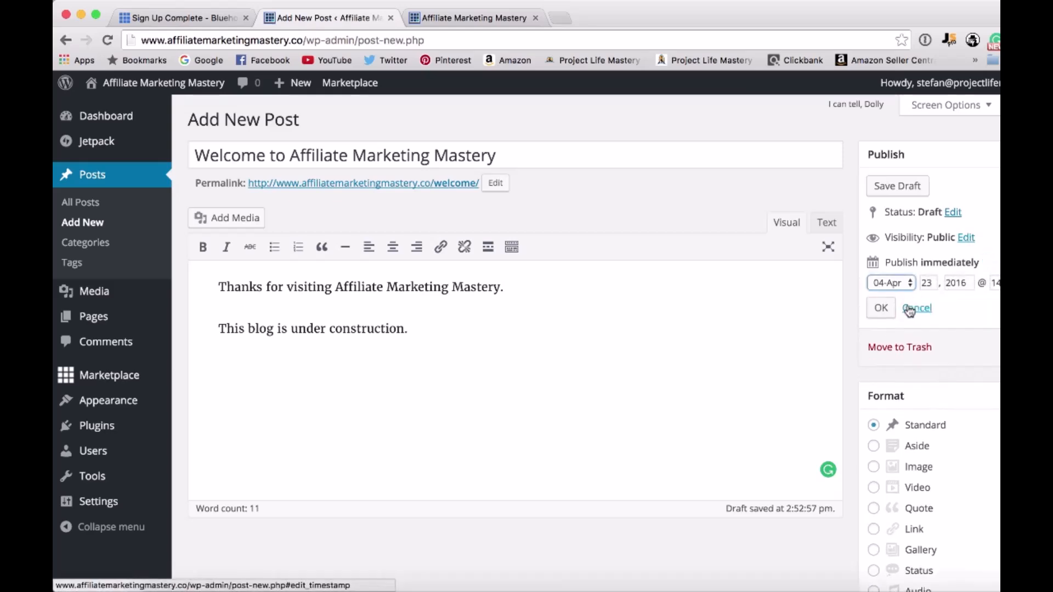
click(883, 308)
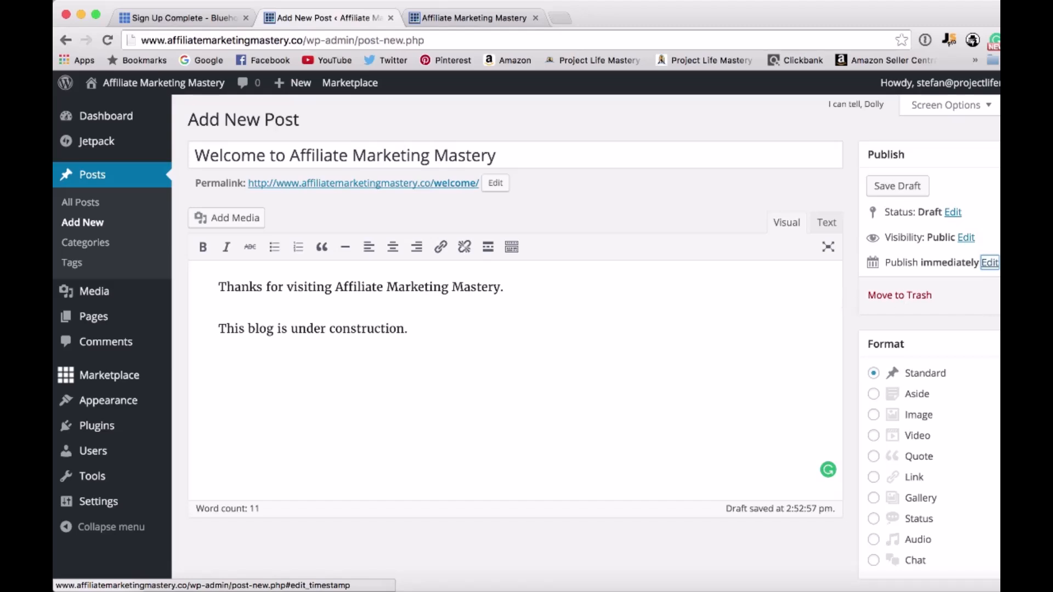
click(1032, 295)
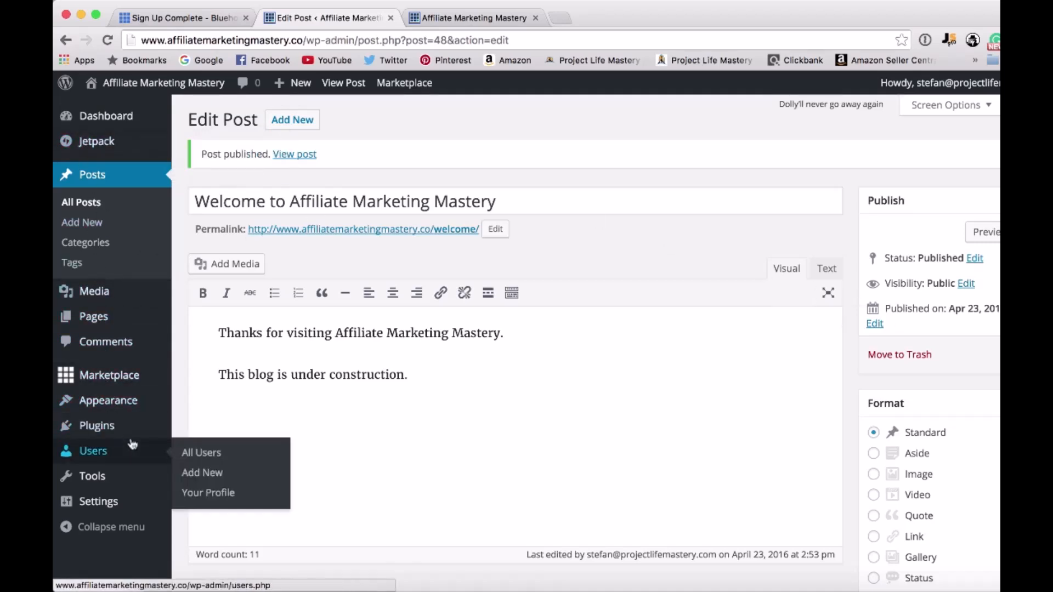
mouse_move(117, 482)
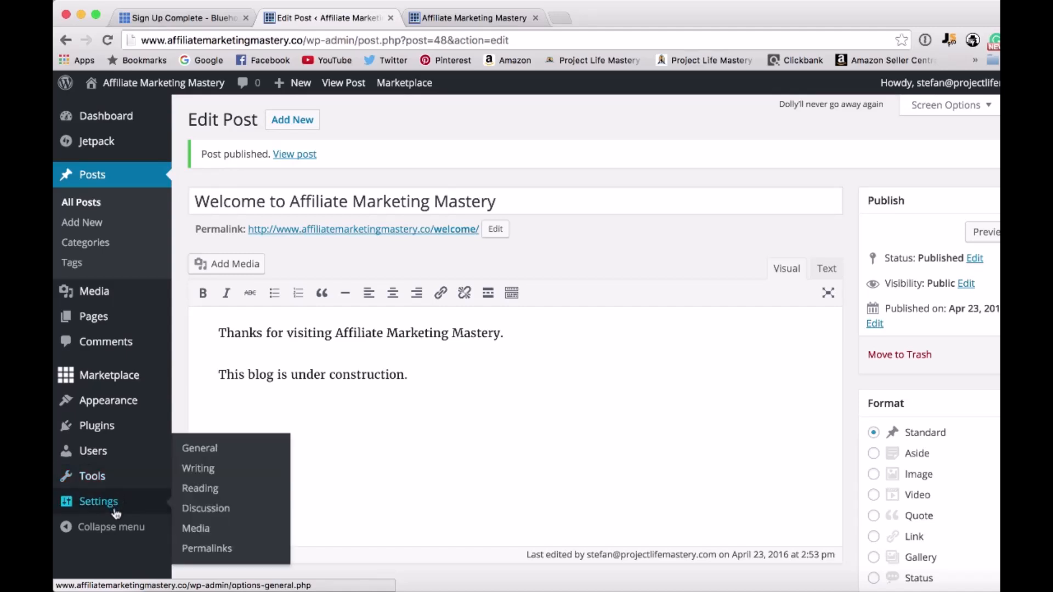
mouse_move(112, 435)
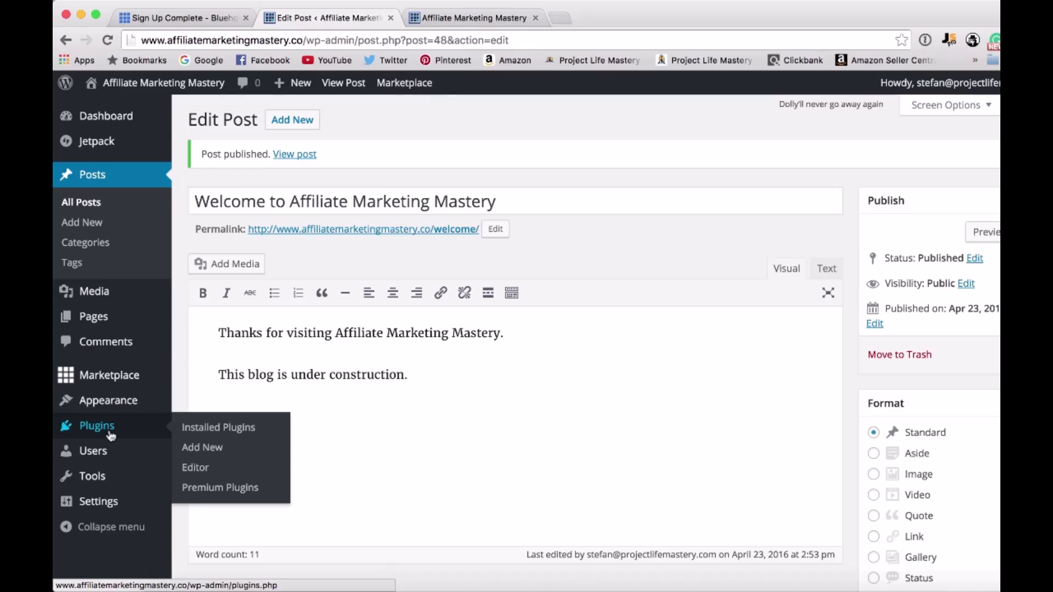
mouse_move(115, 411)
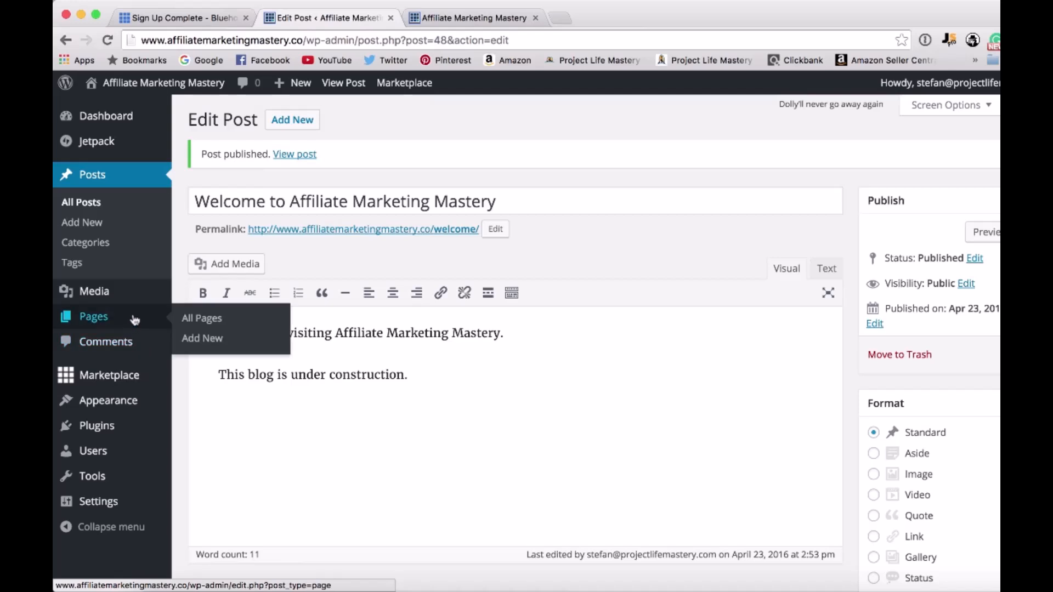
mouse_move(137, 301)
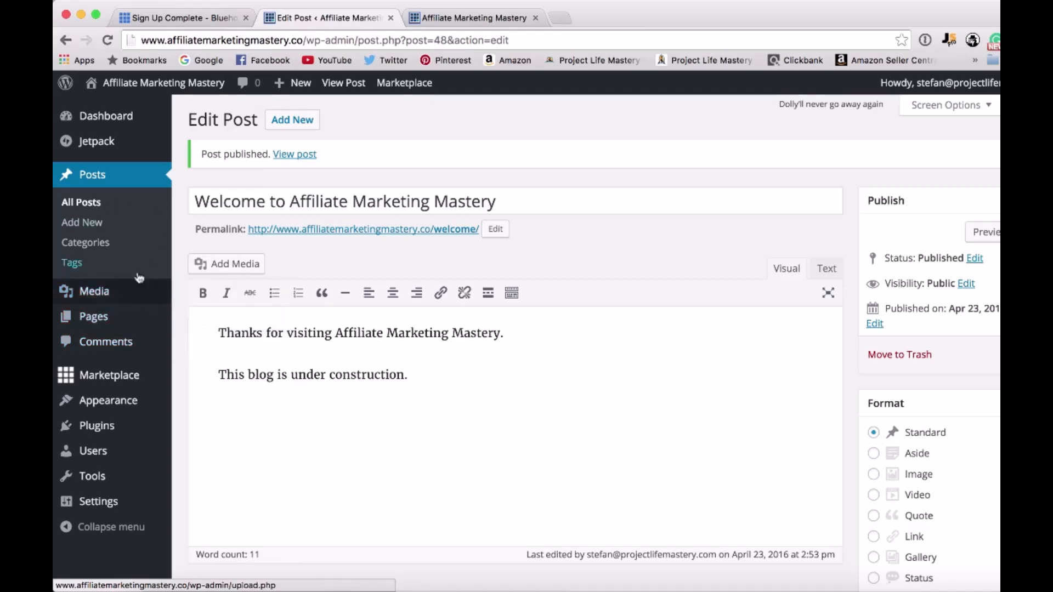